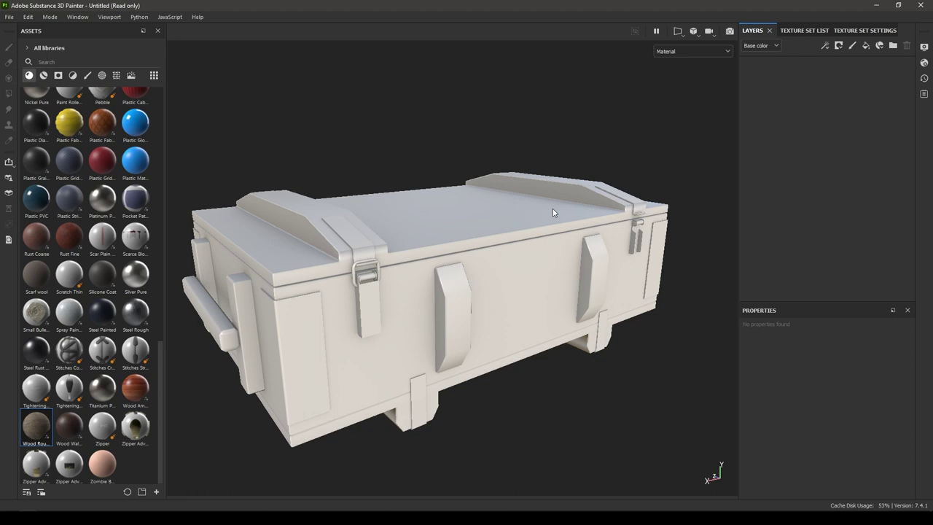
Step: Add the Wood box smart material to the layer stack and collapse its folder
{"action": "key", "text": "i"}
{"action": "left_click_drag", "start_coordinate": [553, 209], "coordinate": [490, 285], "text": "alt"}
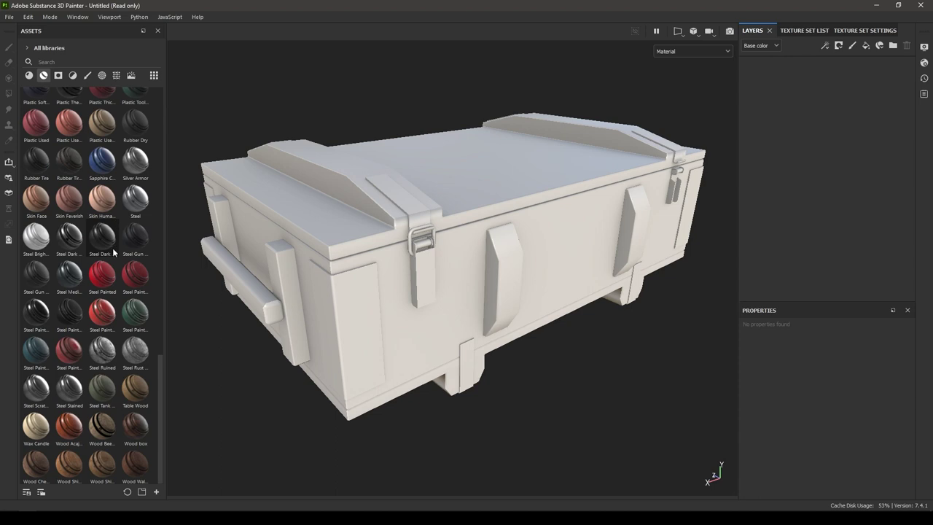
{"action": "mouse_move", "coordinate": [113, 251]}
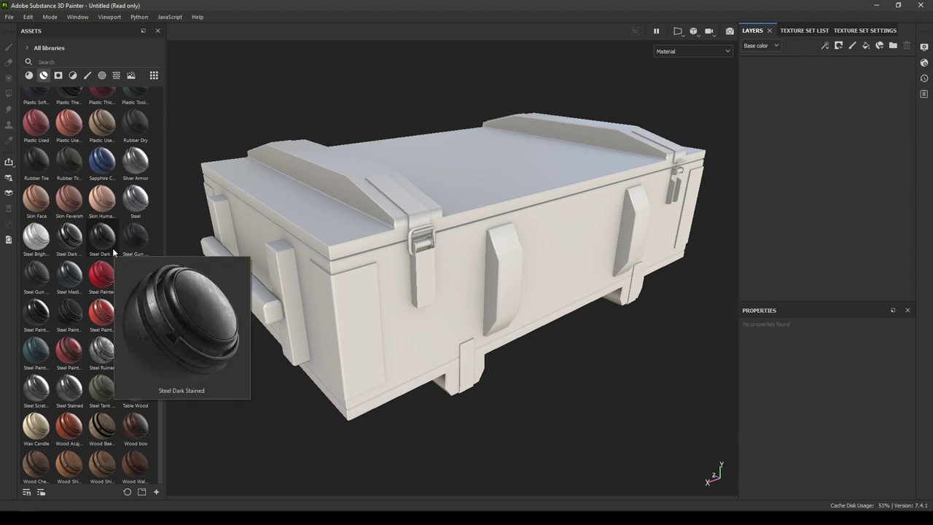
{"action": "left_click_drag", "start_coordinate": [134, 439], "coordinate": [760, 172]}
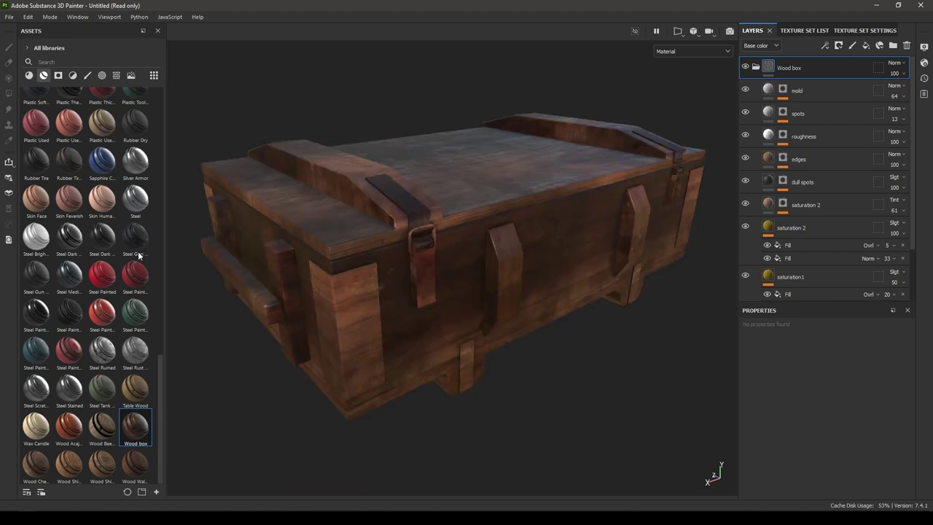
{"action": "left_click_drag", "start_coordinate": [500, 319], "coordinate": [438, 276], "text": "alt"}
{"action": "left_click_drag", "start_coordinate": [631, 167], "coordinate": [510, 252], "text": "alt"}
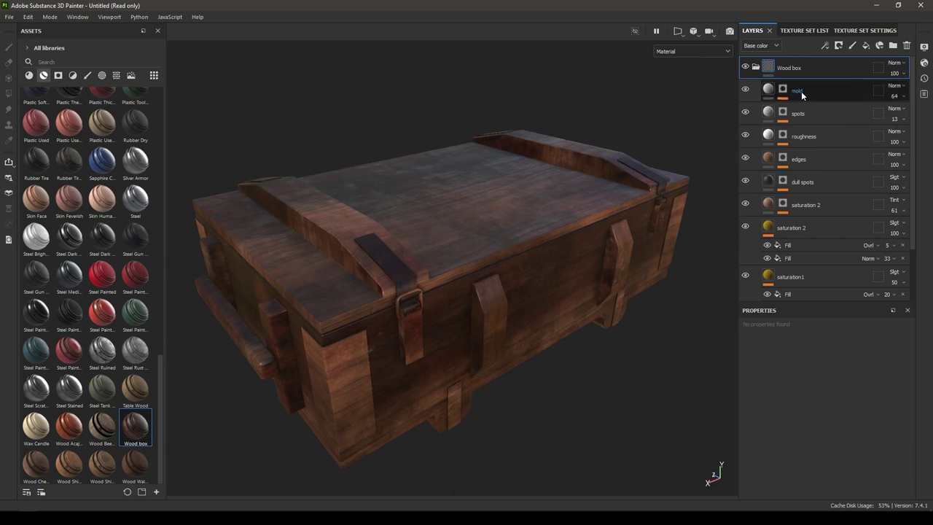
{"action": "left_click", "coordinate": [755, 67]}
Step: Add the Steel Rust Surface smart material above the Wood box folder
{"action": "left_click_drag", "start_coordinate": [466, 313], "coordinate": [505, 285], "text": "alt"}
{"action": "scroll", "coordinate": [421, 263], "scroll_direction": "up", "scroll_amount": 5}
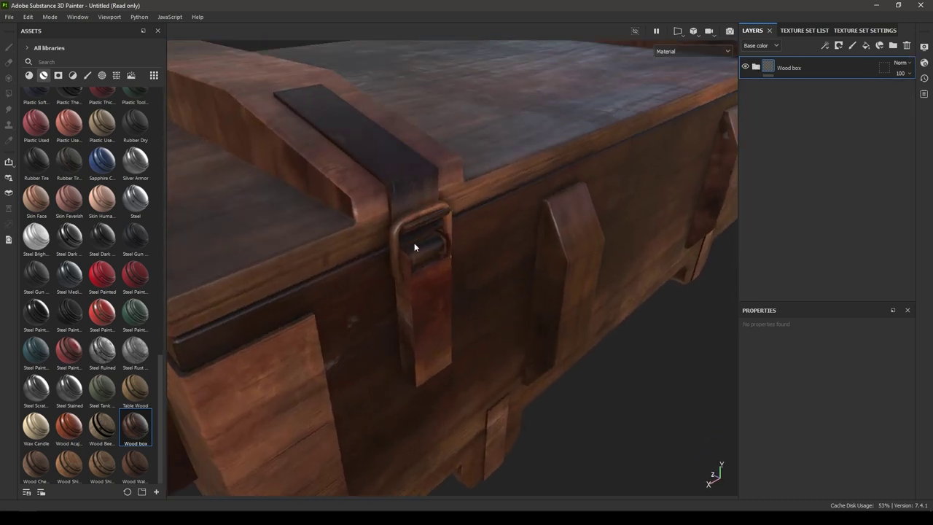
{"action": "left_click_drag", "start_coordinate": [413, 248], "coordinate": [429, 321], "text": "alt"}
{"action": "scroll", "coordinate": [477, 386], "scroll_direction": "down", "scroll_amount": 3}
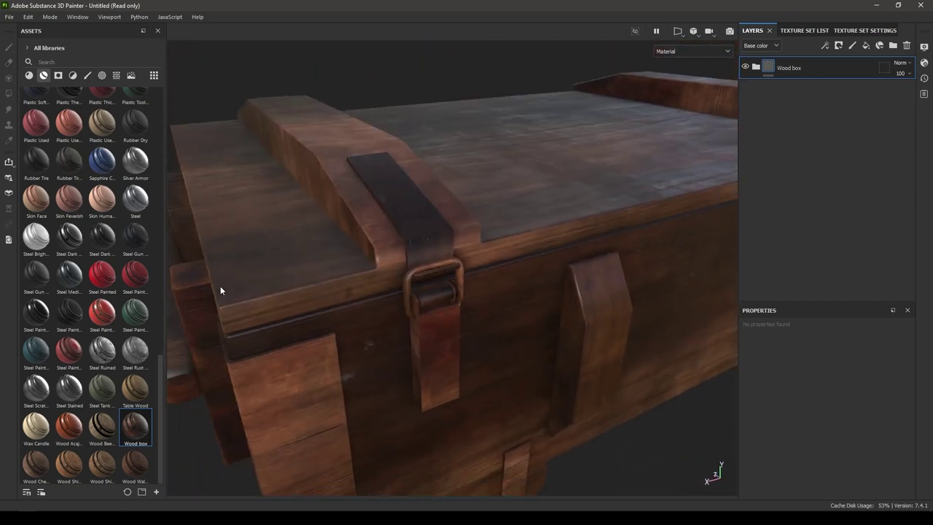
{"action": "left_click_drag", "start_coordinate": [135, 350], "coordinate": [840, 58]}
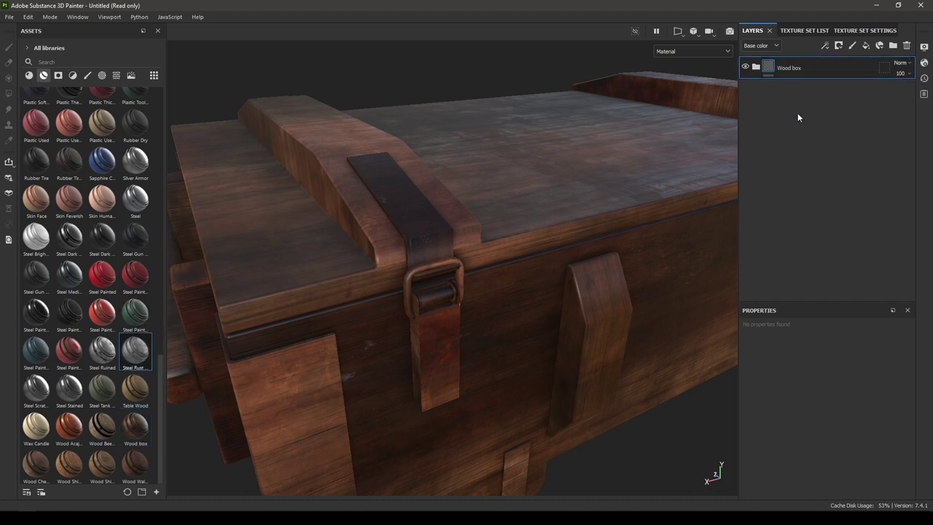
{"action": "left_click_drag", "start_coordinate": [136, 350], "coordinate": [795, 62]}
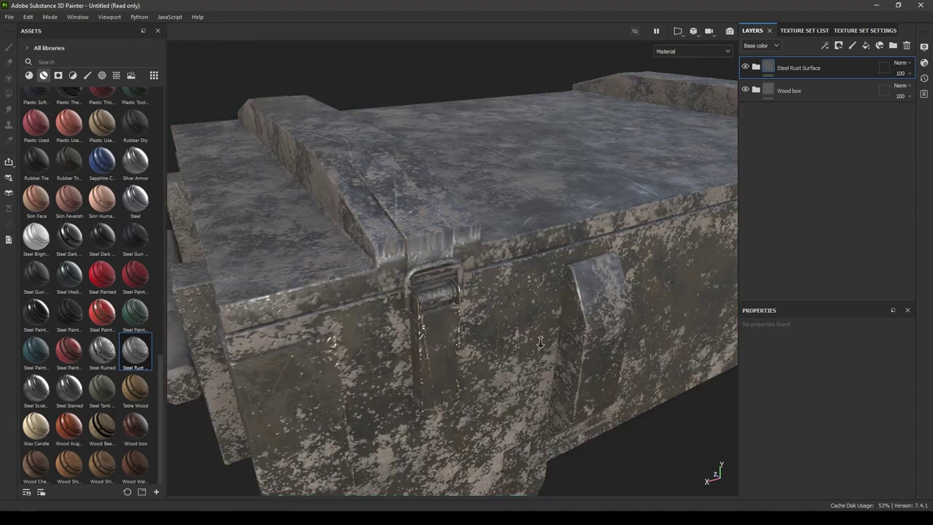
{"action": "scroll", "coordinate": [537, 335], "scroll_direction": "down", "scroll_amount": 3}
{"action": "left_click_drag", "start_coordinate": [430, 191], "coordinate": [482, 185], "text": "alt"}
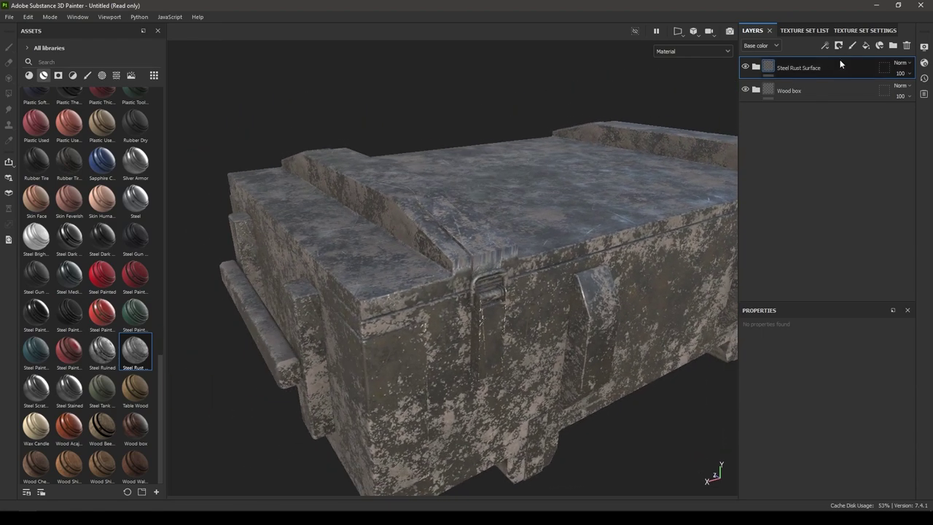
Step: Delete the Steel Rust Surface folder from the layer stack
{"action": "left_click", "coordinate": [906, 45]}
{"action": "left_click_drag", "start_coordinate": [589, 250], "coordinate": [627, 240], "text": "alt"}
{"action": "left_click_drag", "start_coordinate": [552, 279], "coordinate": [448, 291], "text": "alt"}
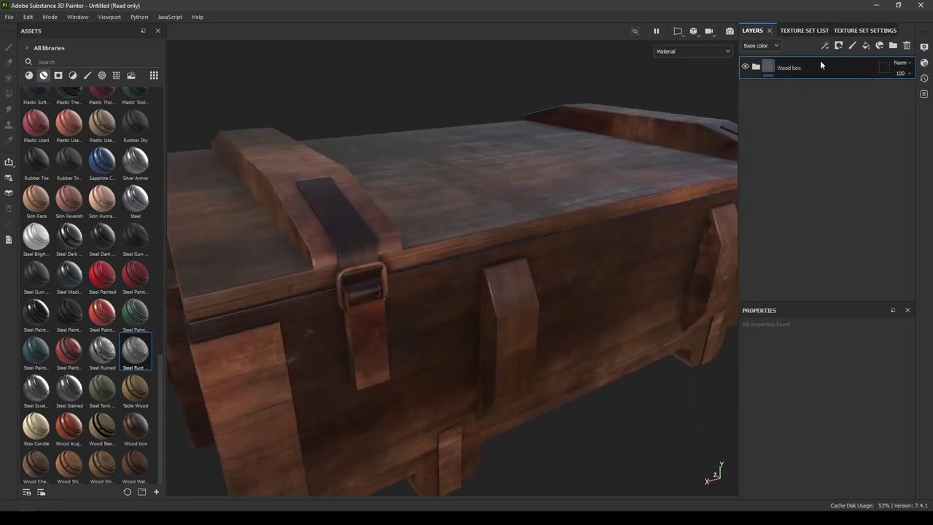
Step: Add a black mask to the Wood box folder
{"action": "right_click", "coordinate": [812, 65]}
{"action": "left_click", "coordinate": [824, 83]}
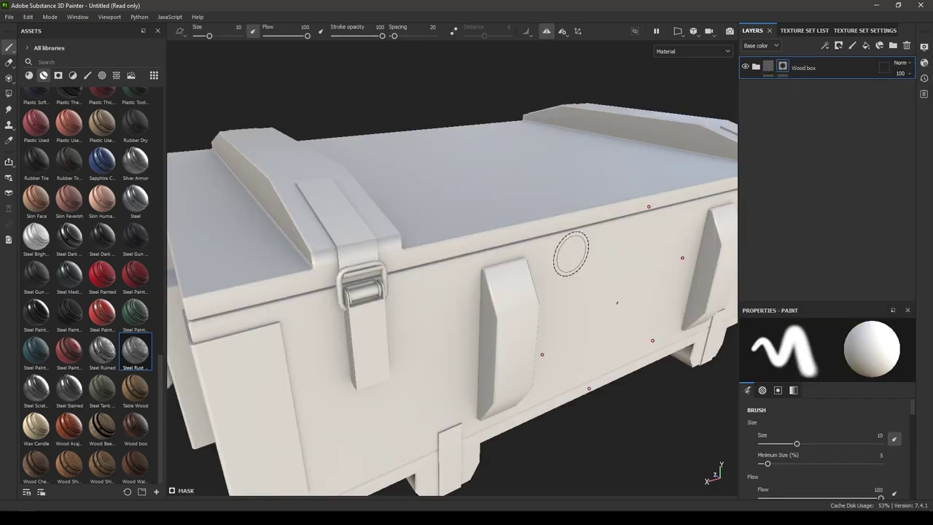
{"action": "mouse_move", "coordinate": [350, 146]}
{"action": "left_mouse_down", "text": "alt"}
{"action": "mouse_move", "coordinate": [375, 208]}
{"action": "mouse_move", "coordinate": [549, 160]}
{"action": "mouse_move", "coordinate": [525, 121]}
{"action": "mouse_move", "coordinate": [553, 234]}
{"action": "left_mouse_up", "text": "alt"}
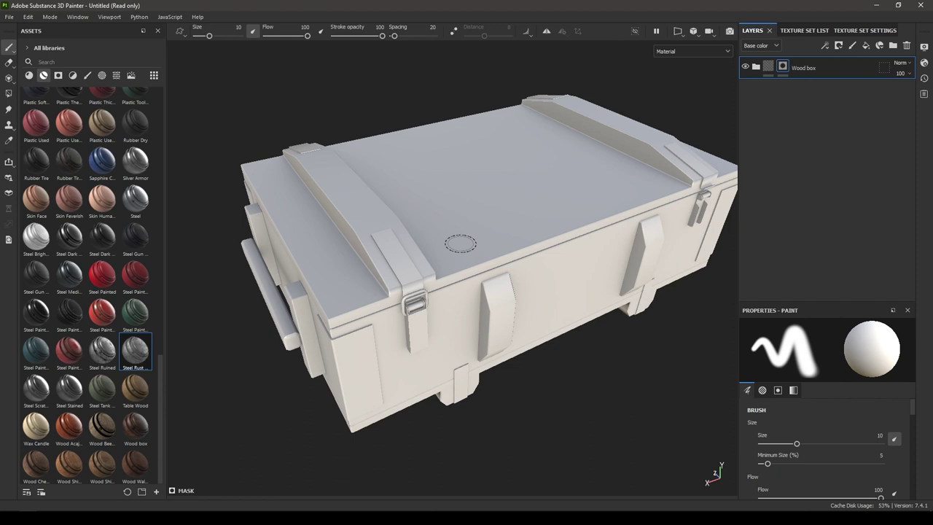
{"action": "scroll", "coordinate": [583, 285], "scroll_direction": "up", "scroll_amount": 1}
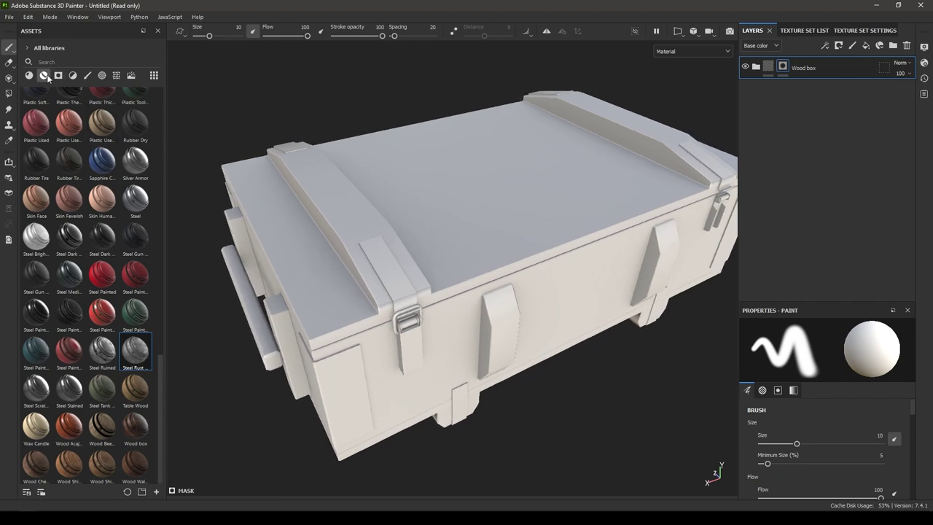
Step: Activate Polygon Fill on the Wood box mask with the fill color at 1
{"action": "left_click", "coordinate": [9, 94]}
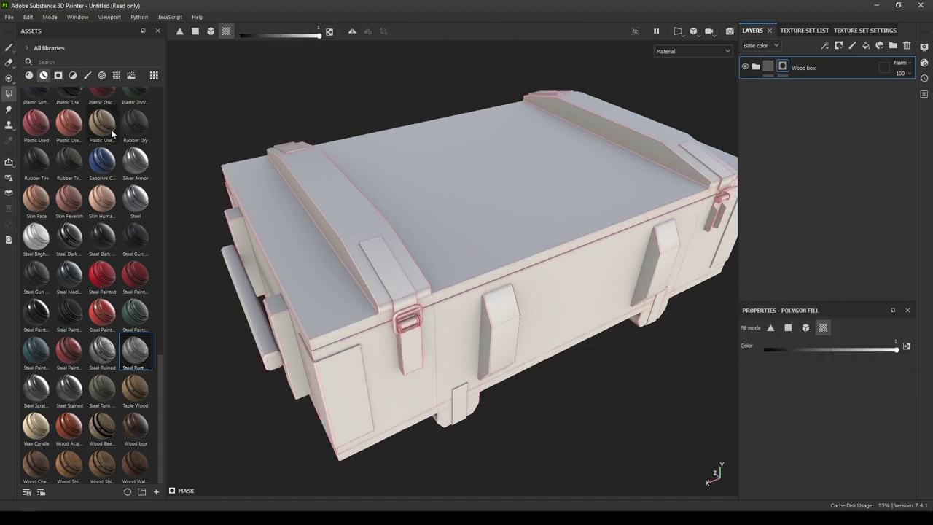
{"action": "left_click_drag", "start_coordinate": [408, 190], "coordinate": [499, 290], "text": "alt"}
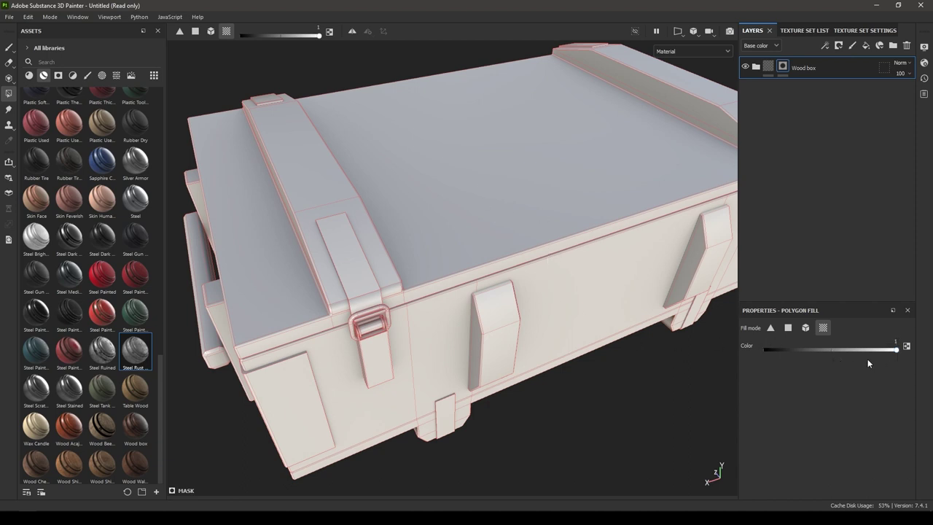
{"action": "left_click_drag", "start_coordinate": [877, 353], "coordinate": [705, 354]}
{"action": "key", "text": "x"}
Step: Fill one triangle of the crate's front panel between the two brackets in the mask, using triangle fill mode
{"action": "left_click", "coordinate": [770, 329]}
{"action": "left_click_drag", "start_coordinate": [643, 362], "coordinate": [451, 348], "text": "alt"}
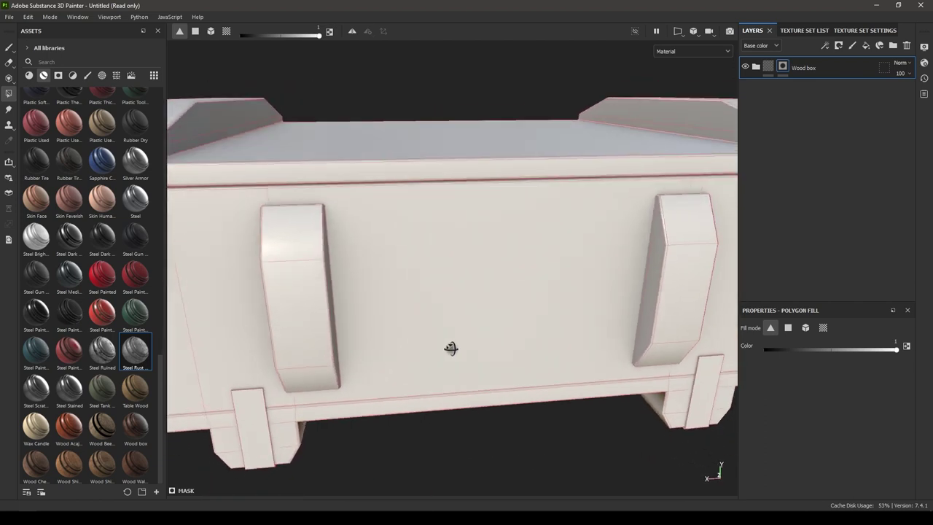
{"action": "left_click_drag", "start_coordinate": [454, 306], "coordinate": [554, 302], "text": "alt"}
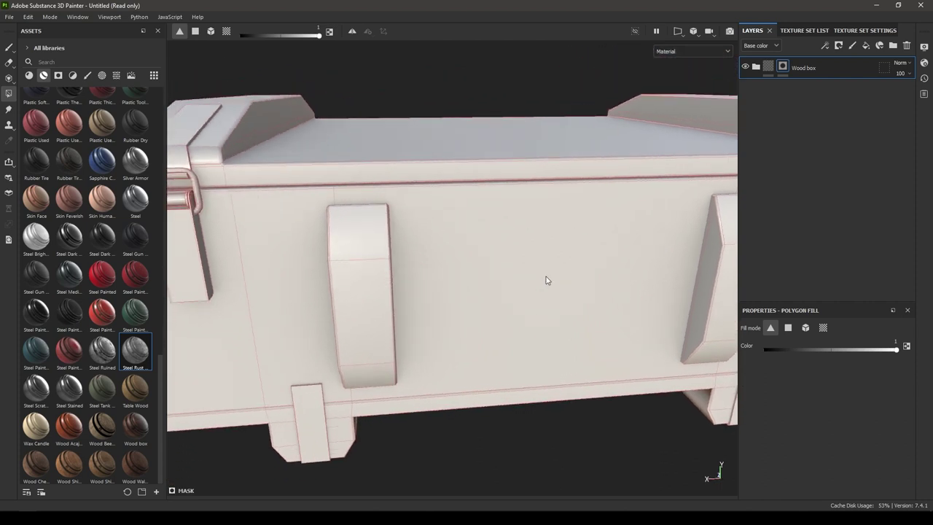
{"action": "left_click", "coordinate": [515, 269]}
{"action": "left_click_drag", "start_coordinate": [435, 269], "coordinate": [471, 240], "text": "alt"}
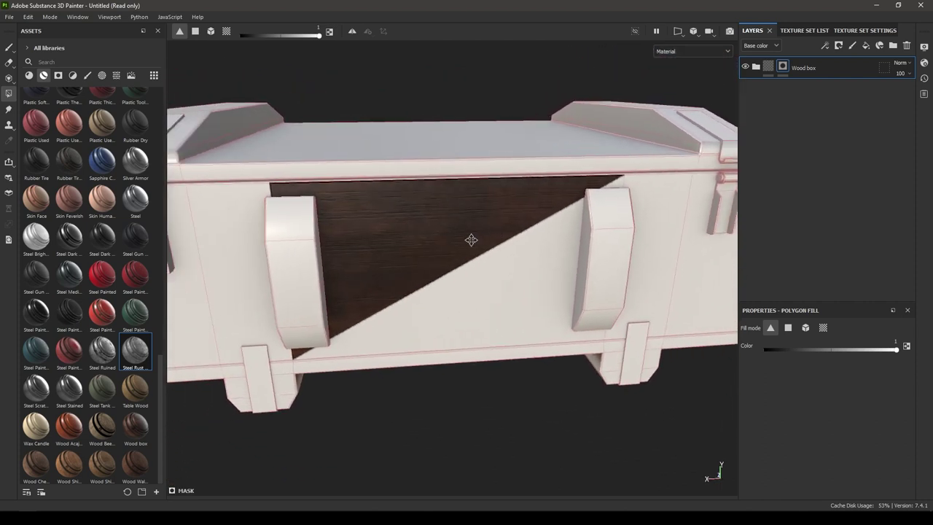
Step: Undo the triangle fill on the crate's front panel
{"action": "left_click_drag", "start_coordinate": [323, 317], "coordinate": [386, 269], "text": "alt"}
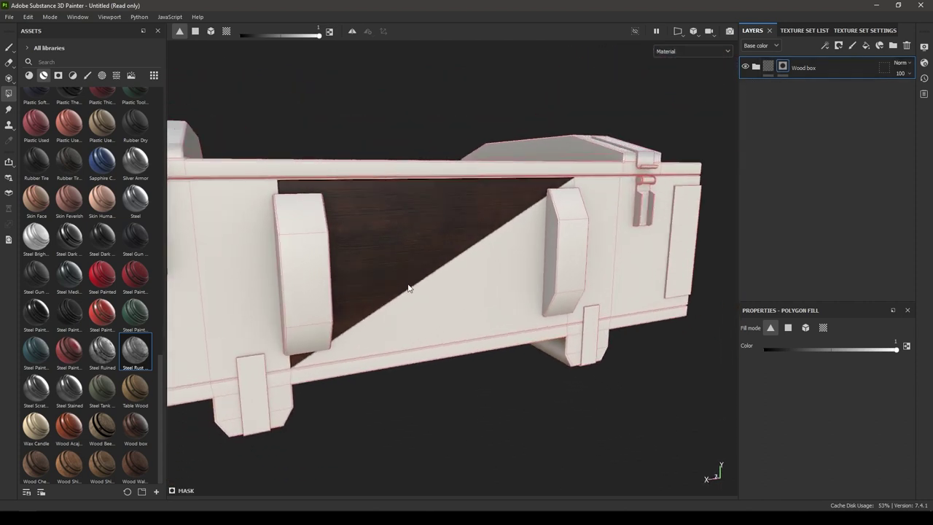
{"action": "right_click_drag", "start_coordinate": [408, 289], "coordinate": [441, 298], "text": "alt"}
{"action": "key", "text": "ctrl+z"}
{"action": "left_click_drag", "start_coordinate": [441, 298], "coordinate": [466, 280], "text": "alt"}
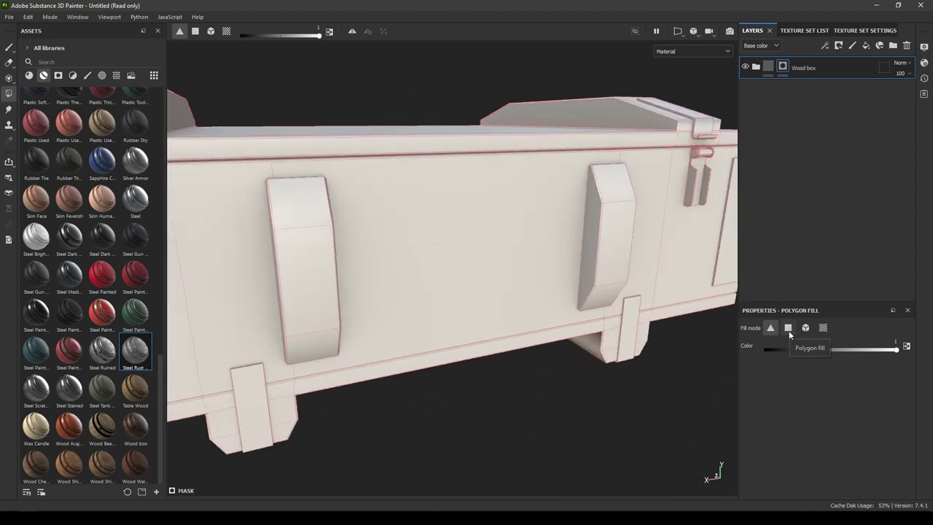
Step: Fill the whole front panel face between the two brackets in the mask, using polygon fill mode
{"action": "left_click", "coordinate": [788, 328]}
{"action": "left_click_drag", "start_coordinate": [438, 262], "coordinate": [526, 258], "text": "alt"}
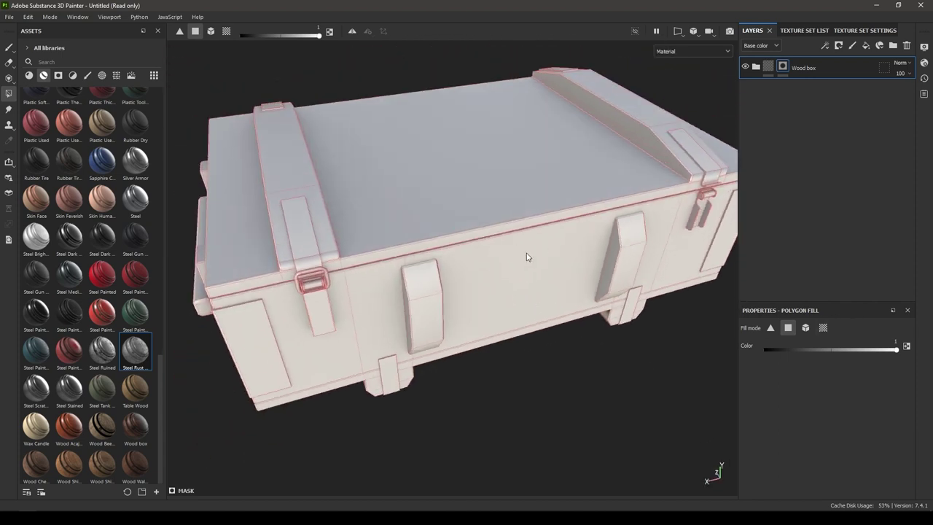
{"action": "left_click_drag", "start_coordinate": [419, 274], "coordinate": [481, 253], "text": "alt"}
{"action": "left_click", "coordinate": [482, 271]}
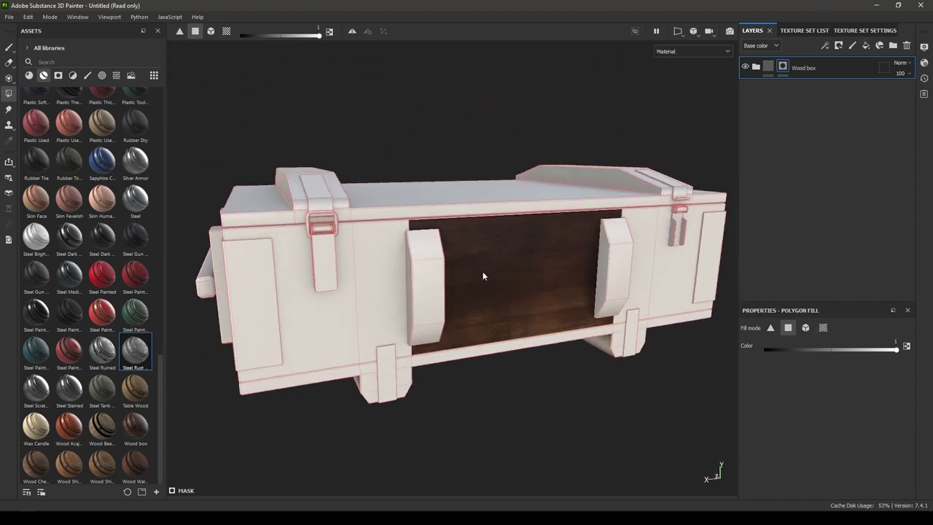
Step: Undo the polygon fill on the crate's front panel
{"action": "scroll", "coordinate": [483, 274], "scroll_direction": "up", "scroll_amount": 3}
{"action": "middle_click_drag", "start_coordinate": [483, 274], "coordinate": [467, 164], "text": "alt"}
{"action": "mouse_move", "coordinate": [408, 197]}
{"action": "left_mouse_down", "text": "alt"}
{"action": "mouse_move", "coordinate": [304, 206]}
{"action": "mouse_move", "coordinate": [413, 184]}
{"action": "left_mouse_up", "text": "alt"}
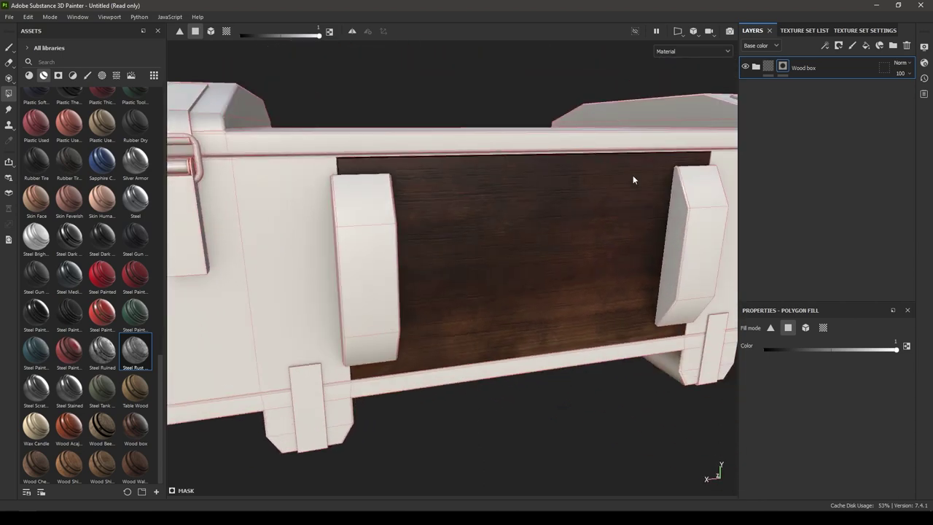
{"action": "left_click_drag", "start_coordinate": [633, 177], "coordinate": [551, 226], "text": "alt"}
{"action": "key", "text": "ctrl+z"}
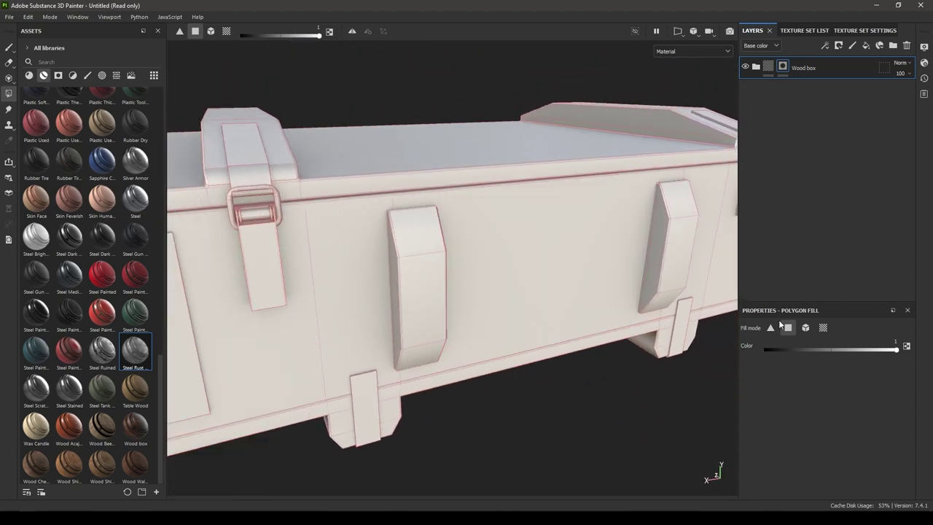
Step: Fill the entire crate mesh in the Wood box mask using mesh fill mode
{"action": "left_click", "coordinate": [805, 327]}
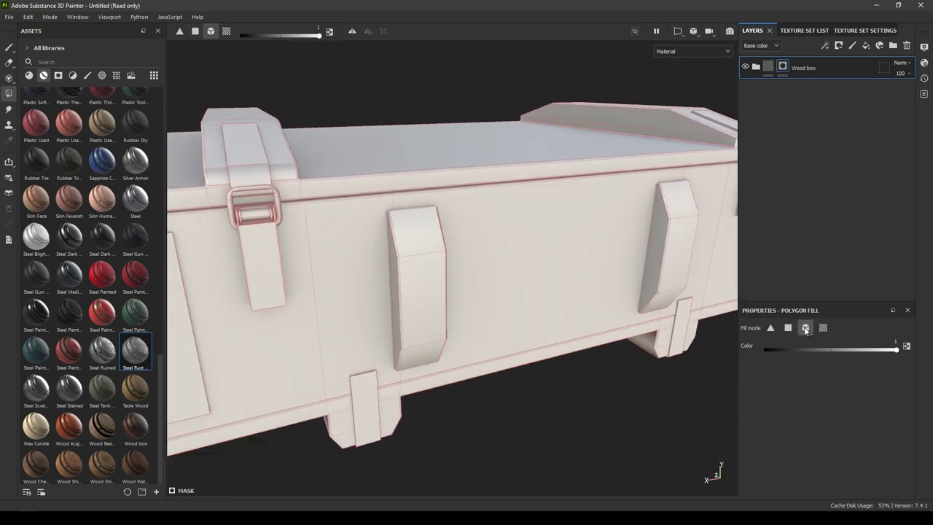
{"action": "scroll", "coordinate": [216, 152], "scroll_direction": "down", "scroll_amount": 3}
{"action": "left_click_drag", "start_coordinate": [216, 151], "coordinate": [402, 114], "text": "alt"}
{"action": "scroll", "coordinate": [442, 270], "scroll_direction": "up", "scroll_amount": 5}
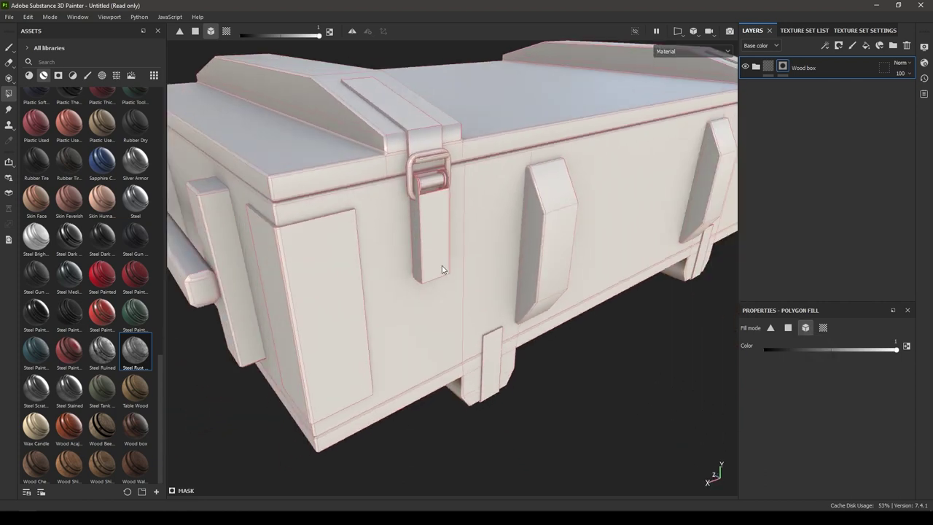
{"action": "scroll", "coordinate": [539, 275], "scroll_direction": "down", "scroll_amount": 3}
{"action": "left_click_drag", "start_coordinate": [462, 200], "coordinate": [440, 241], "text": "alt"}
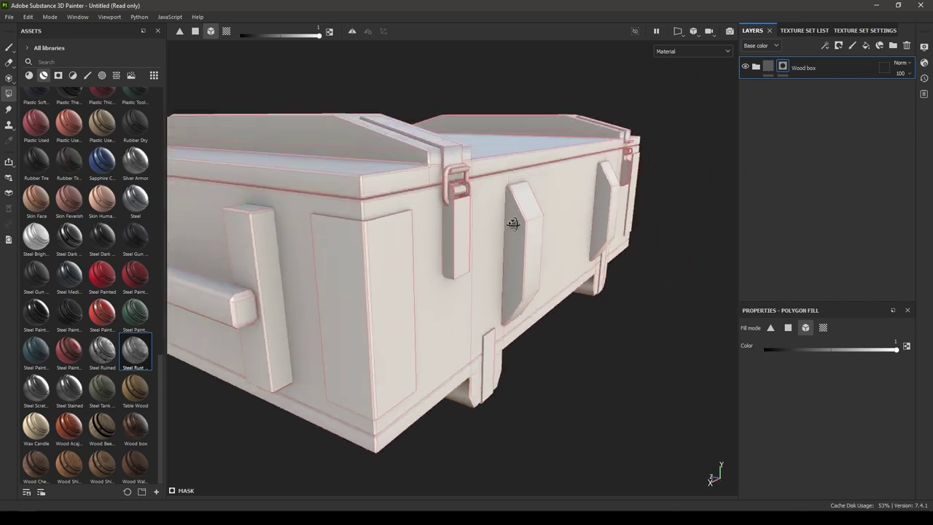
{"action": "scroll", "coordinate": [440, 241], "scroll_direction": "up", "scroll_amount": 3}
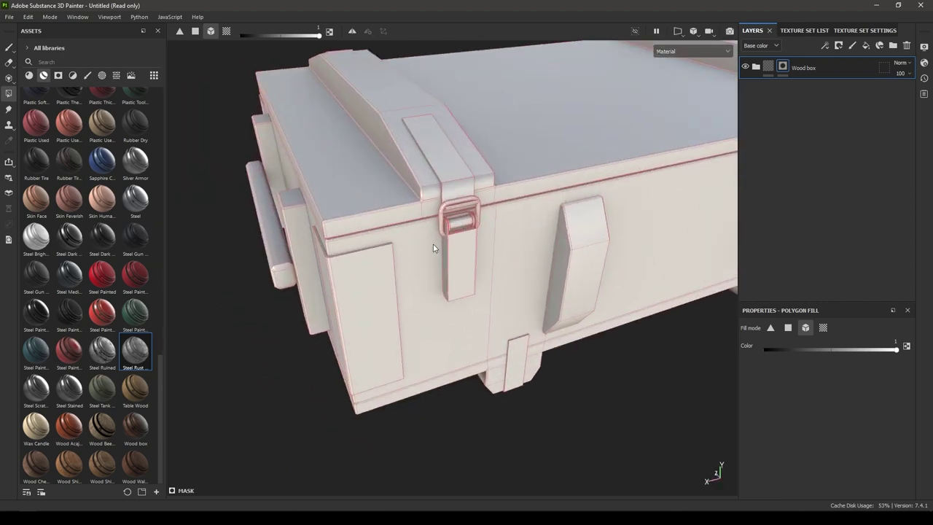
{"action": "left_click_drag", "start_coordinate": [433, 245], "coordinate": [462, 256], "text": "alt"}
{"action": "middle_click_drag", "start_coordinate": [462, 255], "coordinate": [495, 294], "text": "alt"}
{"action": "scroll", "coordinate": [494, 294], "scroll_direction": "up", "scroll_amount": 2}
{"action": "left_click_drag", "start_coordinate": [494, 295], "coordinate": [493, 175], "text": "alt"}
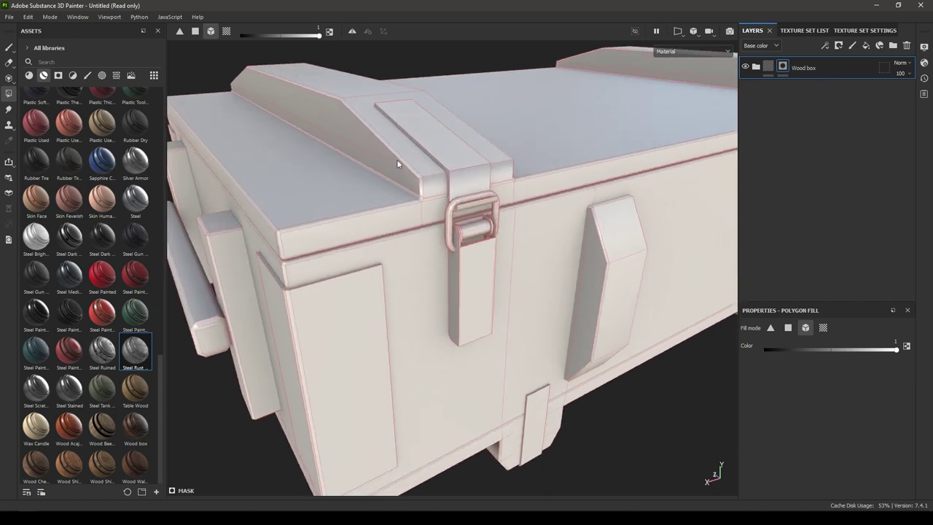
{"action": "scroll", "coordinate": [485, 228], "scroll_direction": "down", "scroll_amount": 5}
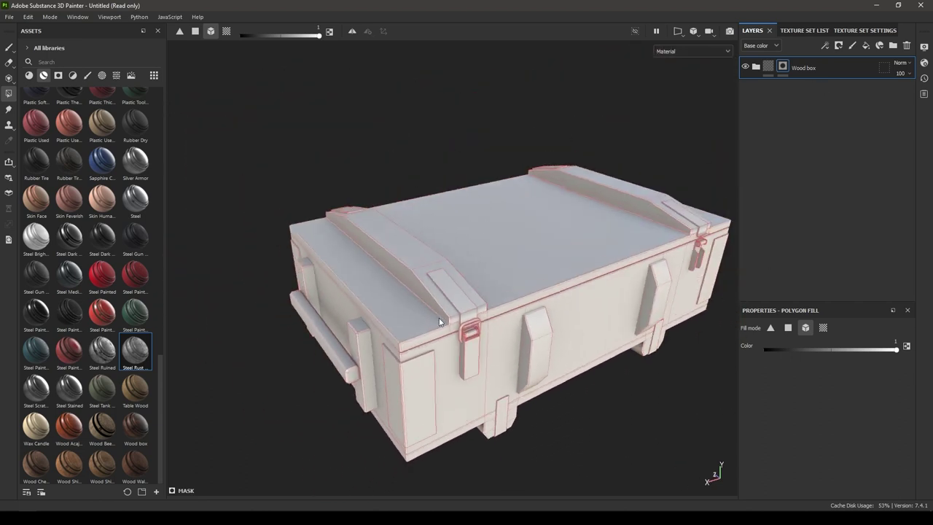
{"action": "mouse_move", "coordinate": [440, 321]}
{"action": "left_mouse_down", "text": "alt"}
{"action": "mouse_move", "coordinate": [456, 293]}
{"action": "mouse_move", "coordinate": [427, 323]}
{"action": "left_mouse_up", "text": "alt"}
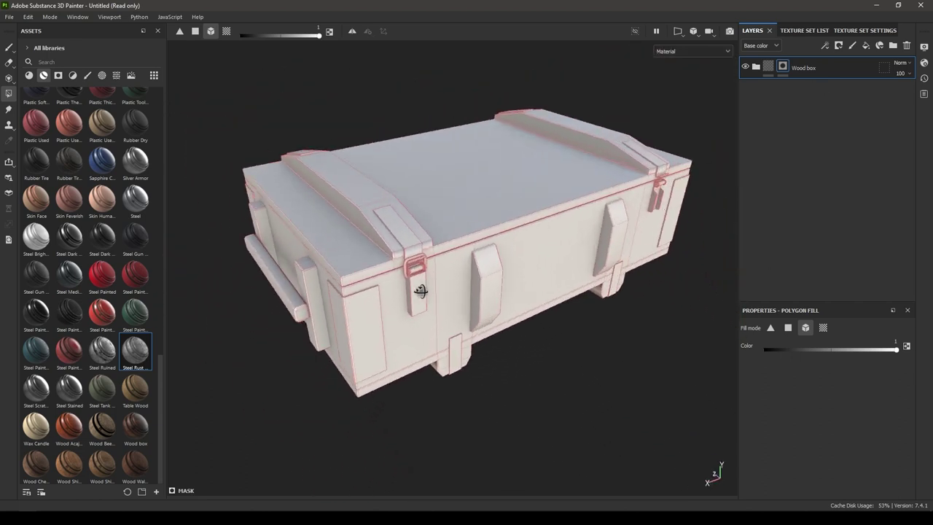
{"action": "scroll", "coordinate": [423, 319], "scroll_direction": "up", "scroll_amount": 5}
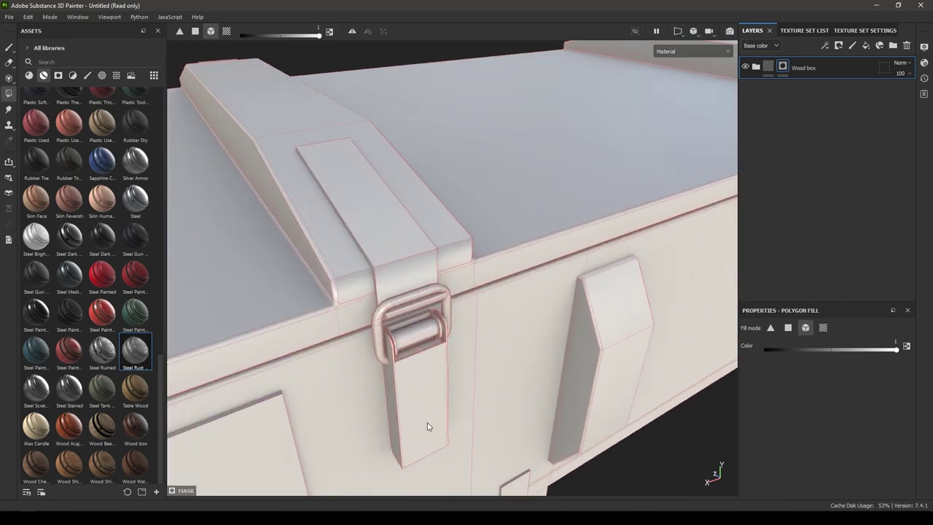
{"action": "scroll", "coordinate": [465, 437], "scroll_direction": "down", "scroll_amount": 4}
{"action": "left_click_drag", "start_coordinate": [510, 260], "coordinate": [525, 298], "text": "alt"}
{"action": "scroll", "coordinate": [474, 196], "scroll_direction": "down", "scroll_amount": 5}
{"action": "middle_click_drag", "start_coordinate": [474, 196], "coordinate": [452, 289], "text": "alt"}
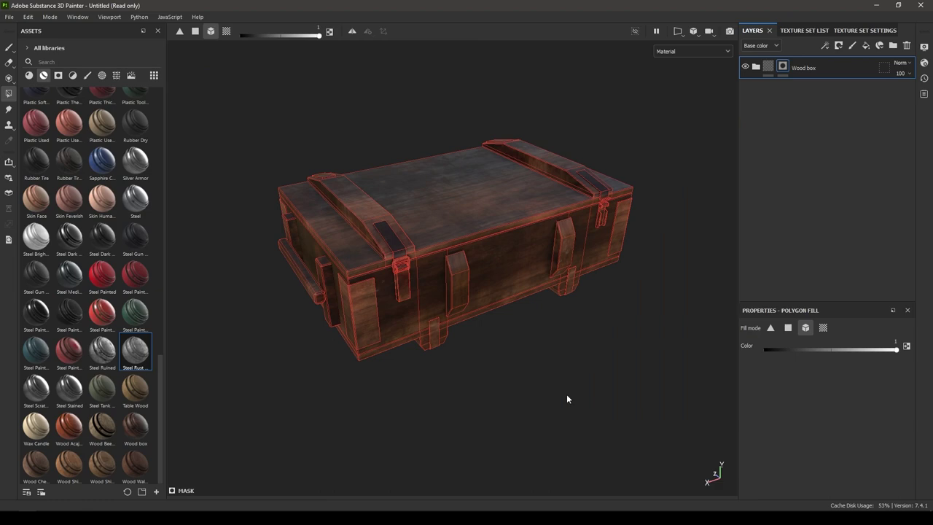
Step: Set the polygon fill color to 0 and mask out the front latch's metal ring from the Wood box layer
{"action": "left_click_drag", "start_coordinate": [566, 395], "coordinate": [457, 383], "text": "alt"}
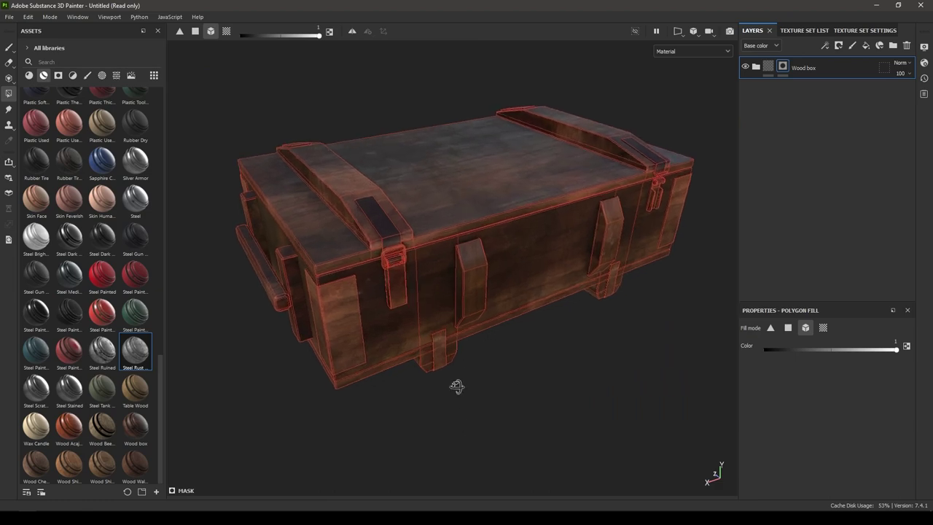
{"action": "scroll", "coordinate": [463, 483], "scroll_direction": "up", "scroll_amount": 5}
{"action": "left_click_drag", "start_coordinate": [364, 251], "coordinate": [435, 246], "text": "alt"}
{"action": "scroll", "coordinate": [544, 352], "scroll_direction": "up", "scroll_amount": 3}
{"action": "left_click_drag", "start_coordinate": [544, 352], "coordinate": [473, 401], "text": "alt"}
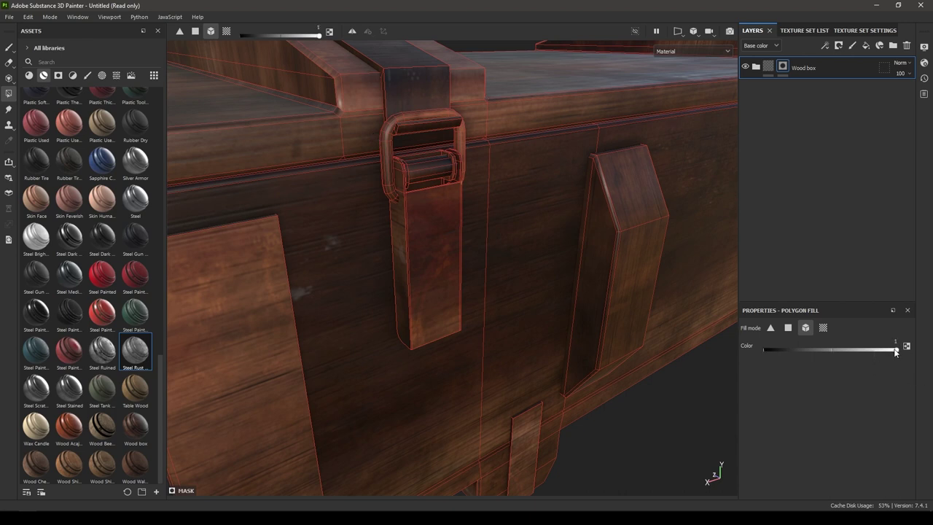
{"action": "left_click_drag", "start_coordinate": [896, 351], "coordinate": [756, 357]}
{"action": "scroll", "coordinate": [419, 234], "scroll_direction": "up", "scroll_amount": 1}
{"action": "middle_click_drag", "start_coordinate": [419, 233], "coordinate": [458, 315], "text": "alt"}
{"action": "scroll", "coordinate": [400, 182], "scroll_direction": "up", "scroll_amount": 2}
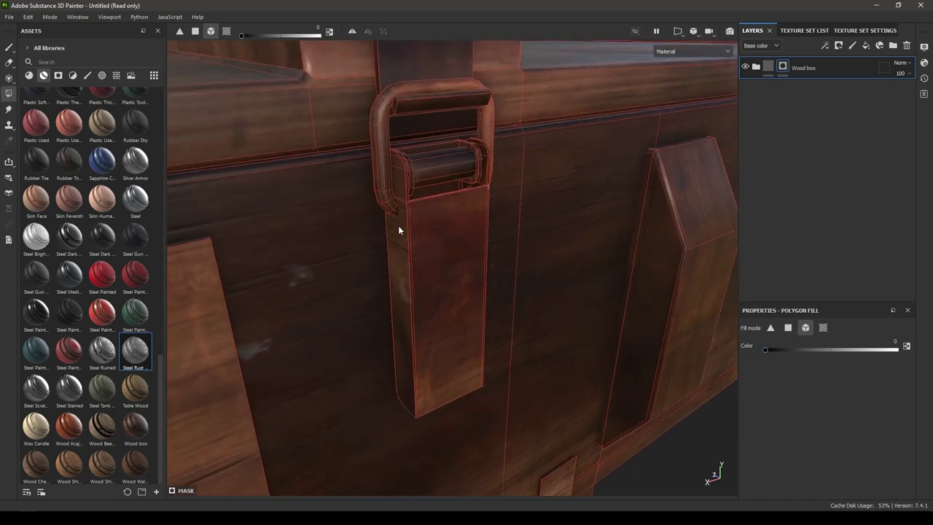
{"action": "left_click", "coordinate": [377, 159]}
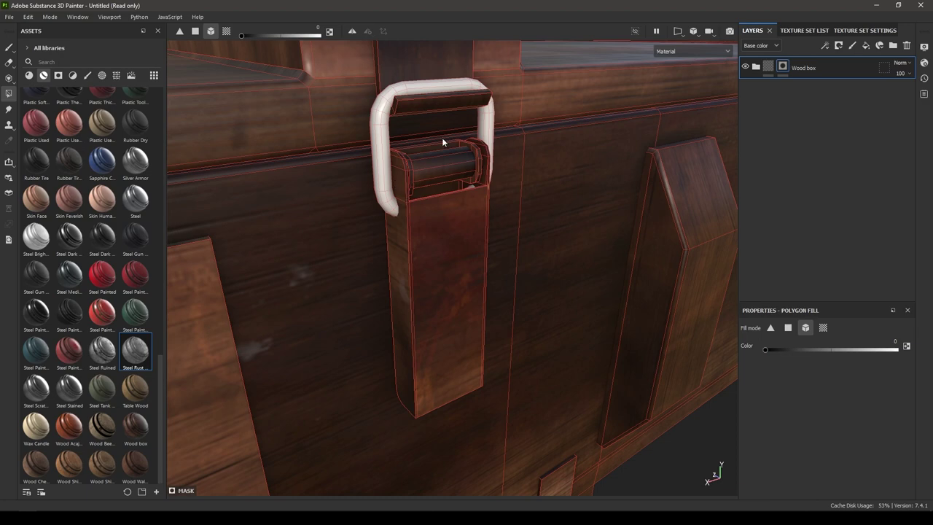
Step: Mask out the same latch's top strap, roller, roller brackets and lower plate from the Wood box layer
{"action": "left_click_drag", "start_coordinate": [411, 132], "coordinate": [458, 152], "text": "alt"}
{"action": "left_click", "coordinate": [485, 170]}
{"action": "left_click", "coordinate": [485, 264]}
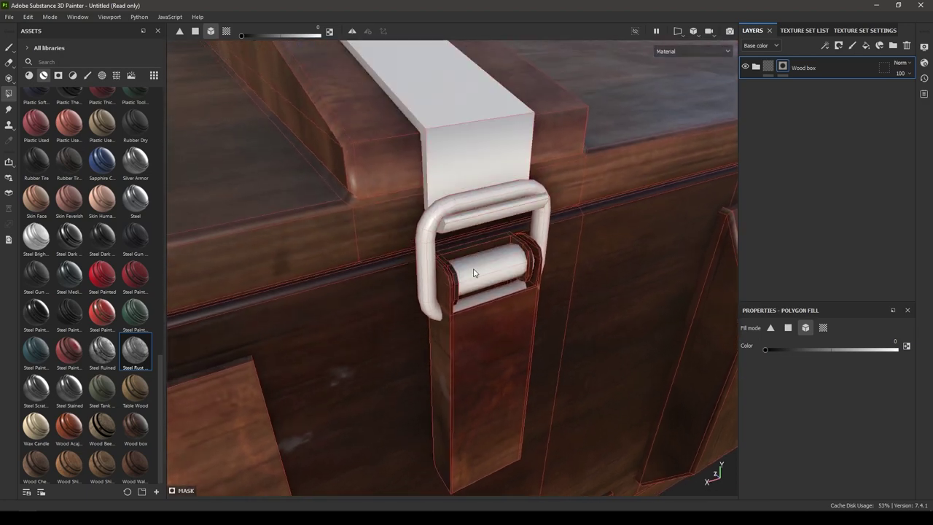
{"action": "left_click", "coordinate": [452, 279]}
{"action": "left_click", "coordinate": [471, 352]}
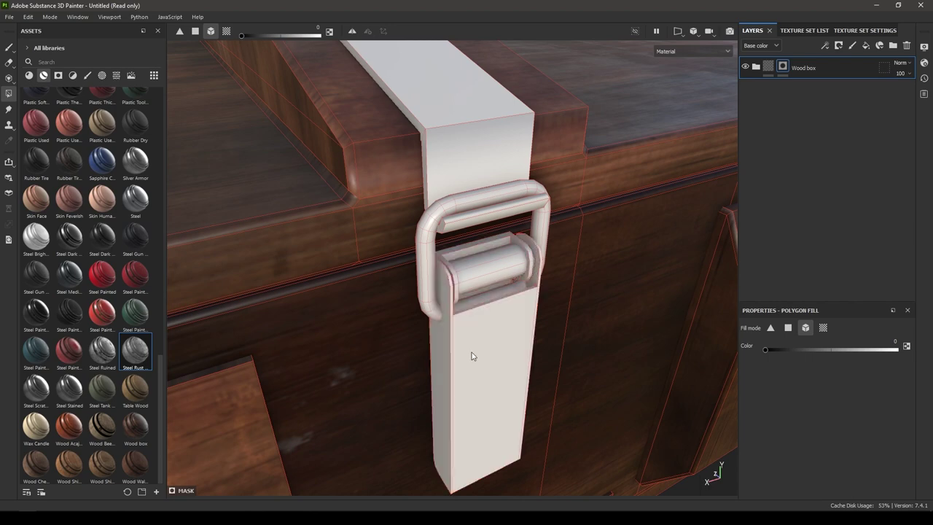
Step: Mask out the crate's metal corner plates and the narrow foot plates from the Wood box layer
{"action": "scroll", "coordinate": [472, 352], "scroll_direction": "down", "scroll_amount": 4}
{"action": "left_click_drag", "start_coordinate": [445, 320], "coordinate": [470, 275], "text": "alt"}
{"action": "left_click", "coordinate": [434, 280]}
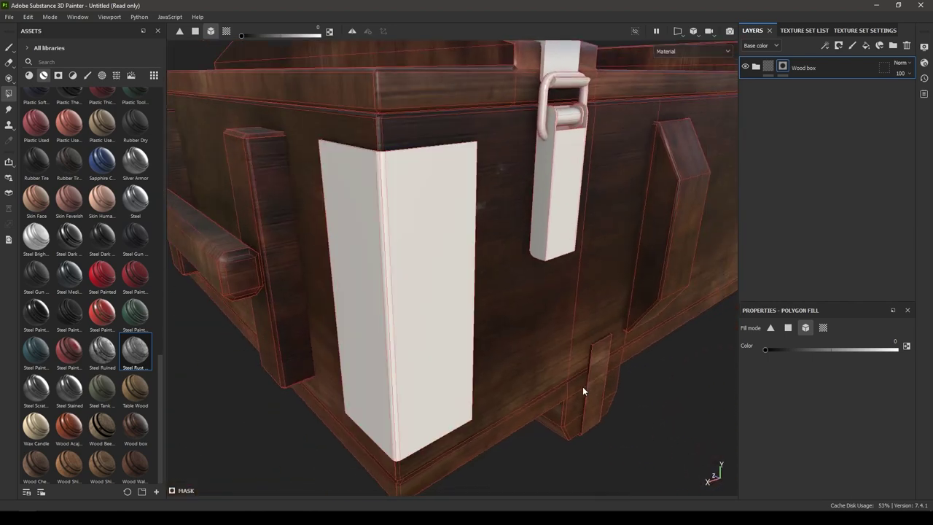
Step: Mask out the second front latch's lower plate, strap hook, roller and end caps from the Wood box layer
{"action": "left_click_drag", "start_coordinate": [591, 385], "coordinate": [573, 212], "text": "alt"}
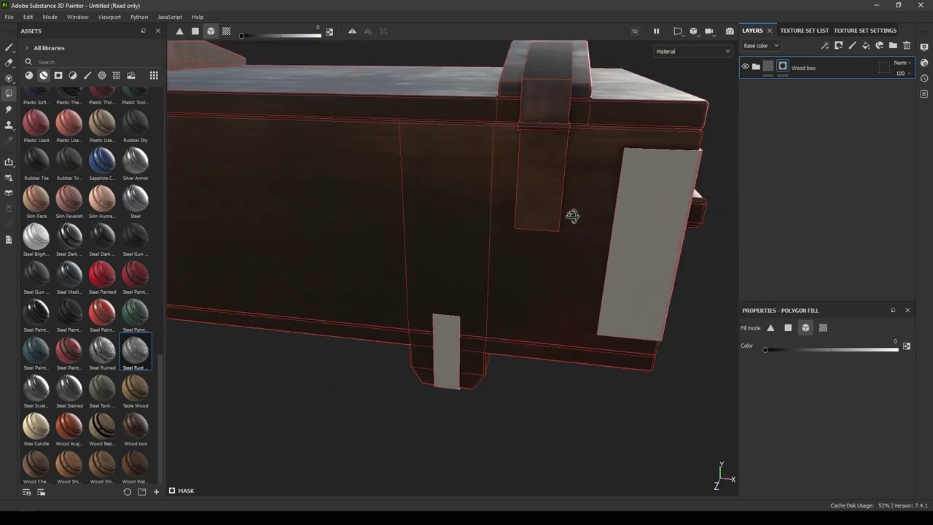
{"action": "left_click", "coordinate": [552, 136]}
{"action": "left_click", "coordinate": [544, 103]}
{"action": "left_click_drag", "start_coordinate": [543, 104], "coordinate": [459, 222], "text": "alt"}
{"action": "left_click", "coordinate": [459, 221]}
{"action": "left_click", "coordinate": [441, 230]}
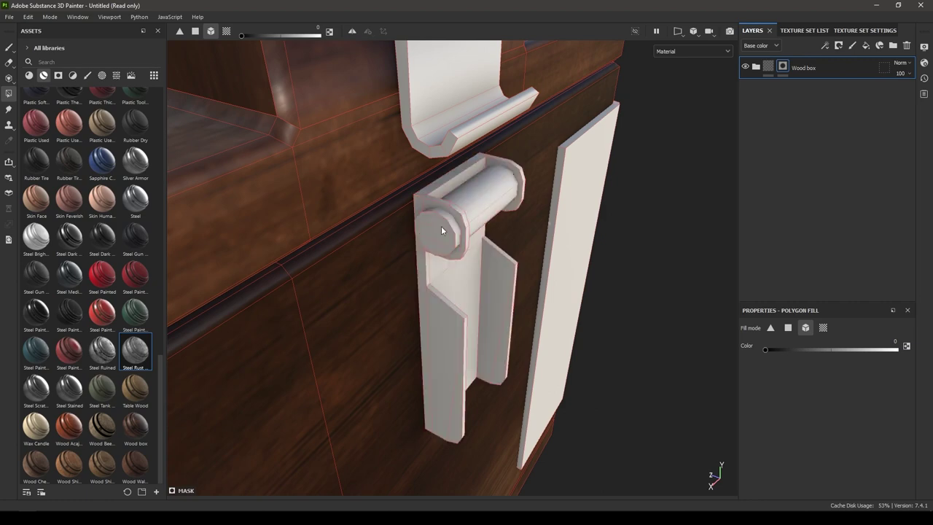
Step: Switch the fill mode to UV chunk fill and show the 3D and 2D views side by side
{"action": "scroll", "coordinate": [491, 333], "scroll_direction": "down", "scroll_amount": 5}
{"action": "left_click_drag", "start_coordinate": [492, 333], "coordinate": [481, 221], "text": "alt"}
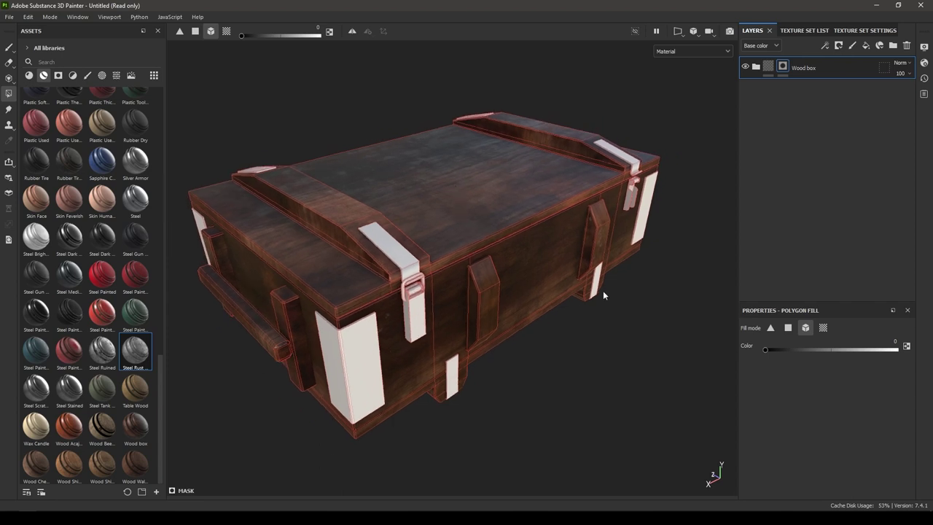
{"action": "left_click", "coordinate": [821, 328]}
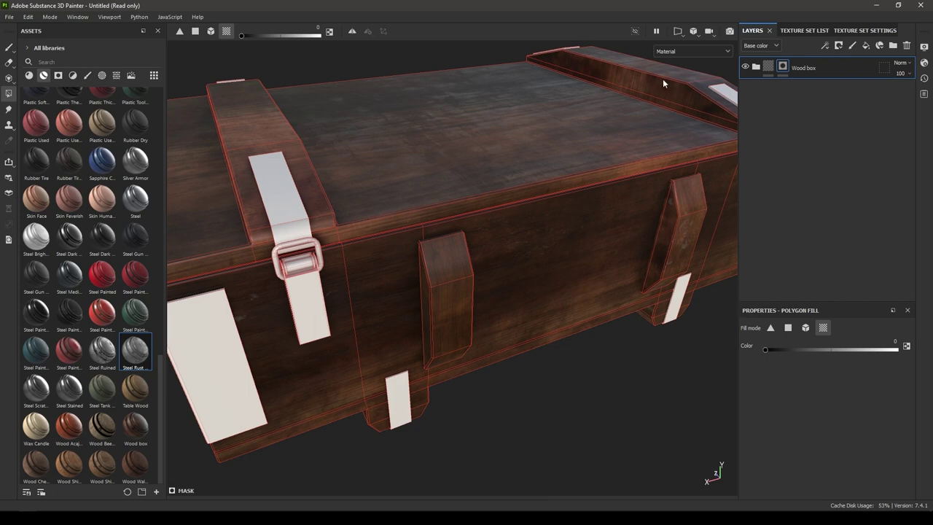
{"action": "left_click", "coordinate": [683, 34]}
{"action": "left_click", "coordinate": [693, 48]}
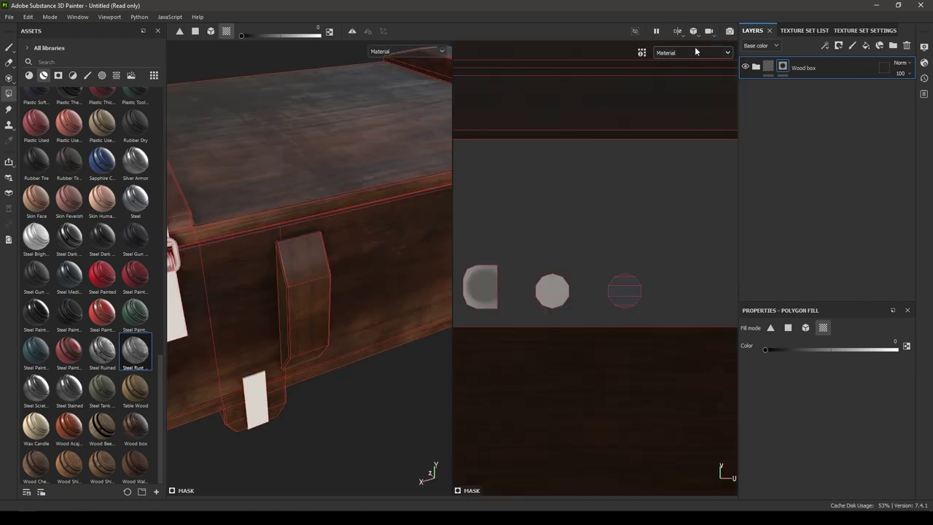
Step: Examine the crate's UV layout across tiles 1001 and 1002 and compare its islands with the 3D model
{"action": "scroll", "coordinate": [582, 393], "scroll_direction": "down", "scroll_amount": 10}
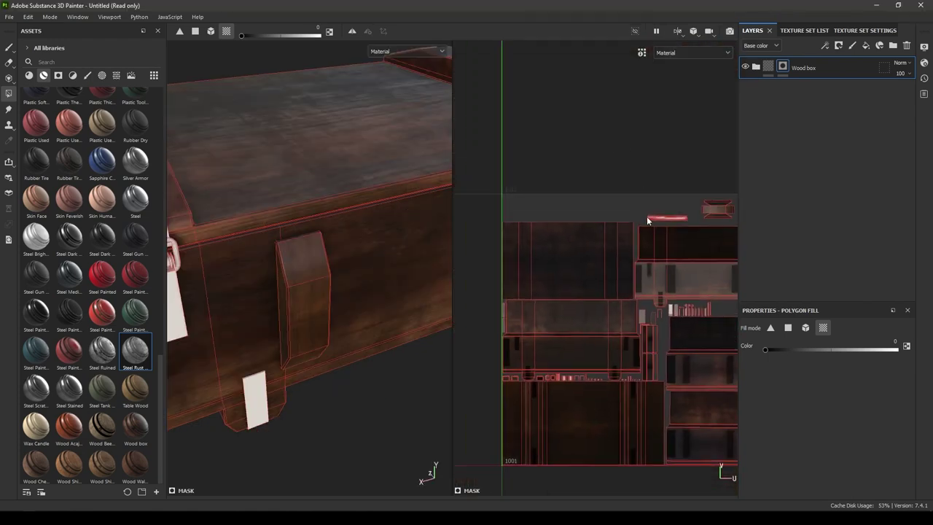
{"action": "right_click_drag", "start_coordinate": [661, 254], "coordinate": [658, 241], "text": "alt"}
{"action": "middle_click_drag", "start_coordinate": [713, 241], "coordinate": [599, 252], "text": "alt"}
{"action": "right_click_drag", "start_coordinate": [642, 249], "coordinate": [649, 285], "text": "alt"}
{"action": "middle_click_drag", "start_coordinate": [620, 232], "coordinate": [554, 187], "text": "alt"}
{"action": "right_click_drag", "start_coordinate": [655, 273], "coordinate": [631, 245], "text": "alt"}
{"action": "middle_click_drag", "start_coordinate": [631, 245], "coordinate": [575, 223], "text": "alt"}
{"action": "middle_click_drag", "start_coordinate": [605, 187], "coordinate": [613, 284], "text": "alt"}
{"action": "right_click_drag", "start_coordinate": [614, 284], "coordinate": [640, 309], "text": "alt"}
{"action": "right_click_drag", "start_coordinate": [335, 424], "coordinate": [297, 286], "text": "alt"}
{"action": "right_click_drag", "start_coordinate": [561, 332], "coordinate": [555, 175], "text": "alt"}
{"action": "right_click_drag", "start_coordinate": [728, 325], "coordinate": [552, 167], "text": "alt"}
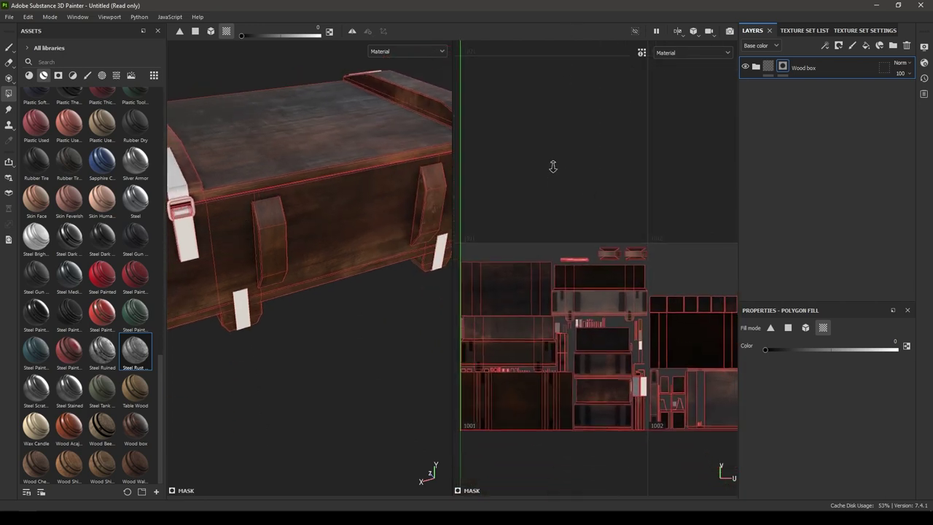
{"action": "middle_click_drag", "start_coordinate": [618, 283], "coordinate": [507, 199], "text": "alt"}
{"action": "scroll", "coordinate": [507, 202], "scroll_direction": "up", "scroll_amount": 1}
{"action": "scroll", "coordinate": [343, 242], "scroll_direction": "up", "scroll_amount": 3}
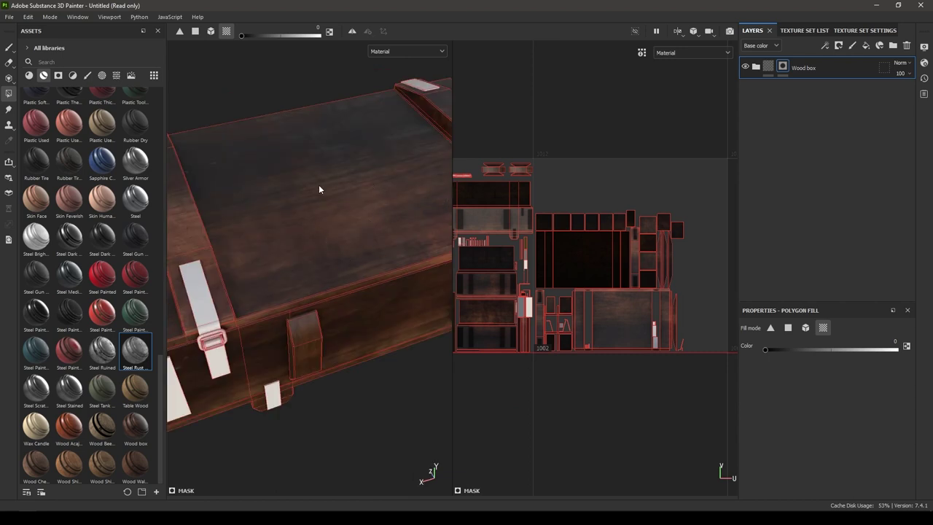
{"action": "scroll", "coordinate": [345, 241], "scroll_direction": "down", "scroll_amount": 2}
{"action": "left_click_drag", "start_coordinate": [346, 241], "coordinate": [371, 244], "text": "alt"}
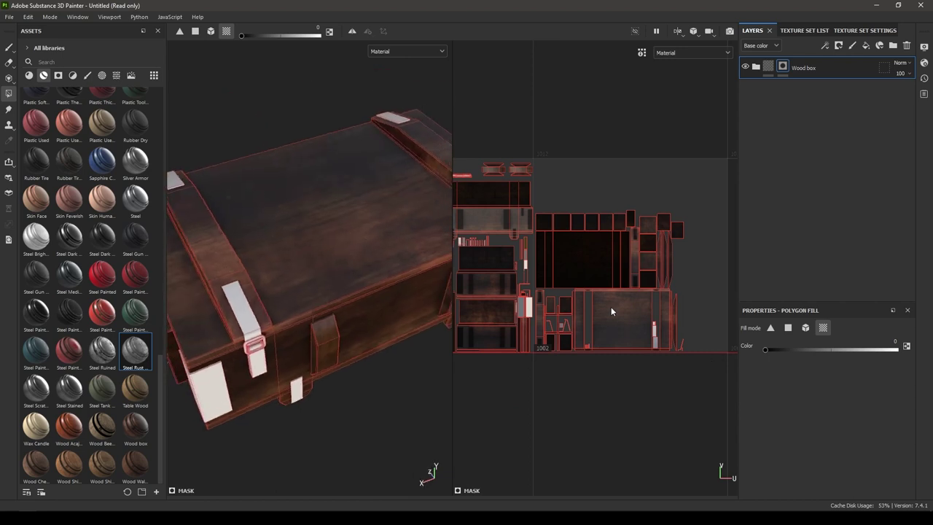
Step: Mask out the crate lid's UV island on tile 1002 from the Wood box layer in the 2D view
{"action": "left_click", "coordinate": [611, 309]}
{"action": "left_click_drag", "start_coordinate": [379, 277], "coordinate": [394, 314], "text": "alt"}
{"action": "scroll", "coordinate": [670, 386], "scroll_direction": "up", "scroll_amount": 4}
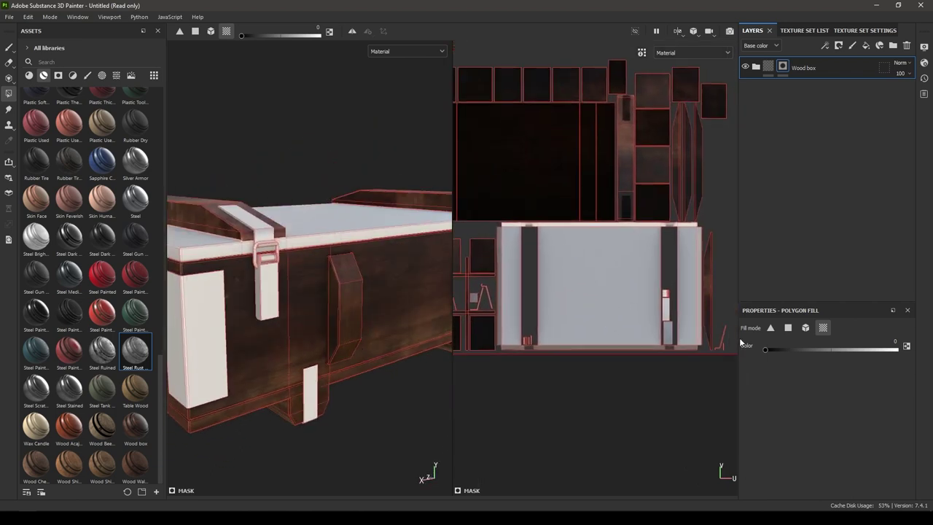
Step: Set the fill color to 1 and restore the lid's UV island in the Wood box mask
{"action": "left_click_drag", "start_coordinate": [766, 349], "coordinate": [896, 349]}
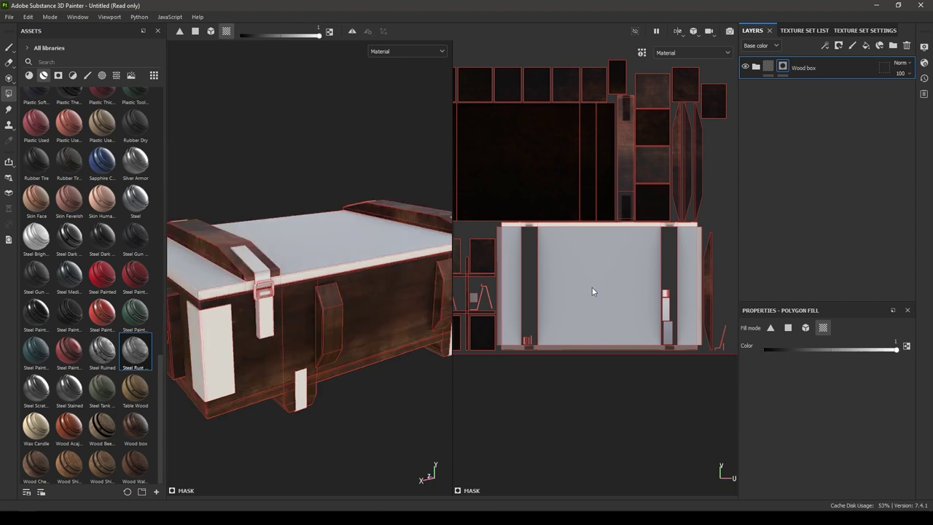
{"action": "left_click", "coordinate": [591, 285]}
{"action": "left_click_drag", "start_coordinate": [266, 396], "coordinate": [260, 339], "text": "alt"}
{"action": "right_click_drag", "start_coordinate": [261, 339], "coordinate": [321, 339], "text": "alt"}
{"action": "left_click_drag", "start_coordinate": [321, 339], "coordinate": [324, 292], "text": "alt"}
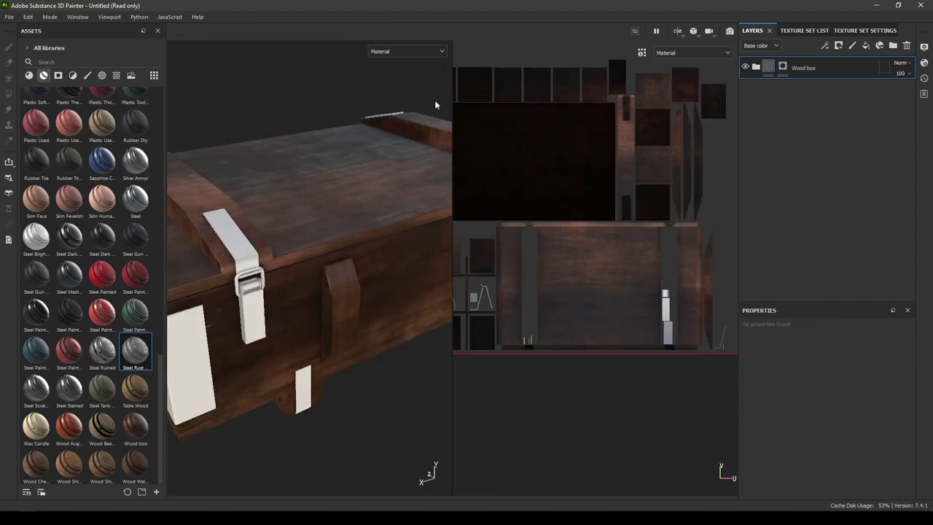
Step: Return the viewport to the 3D only view, with the whole crate in sight
{"action": "left_click", "coordinate": [678, 31]}
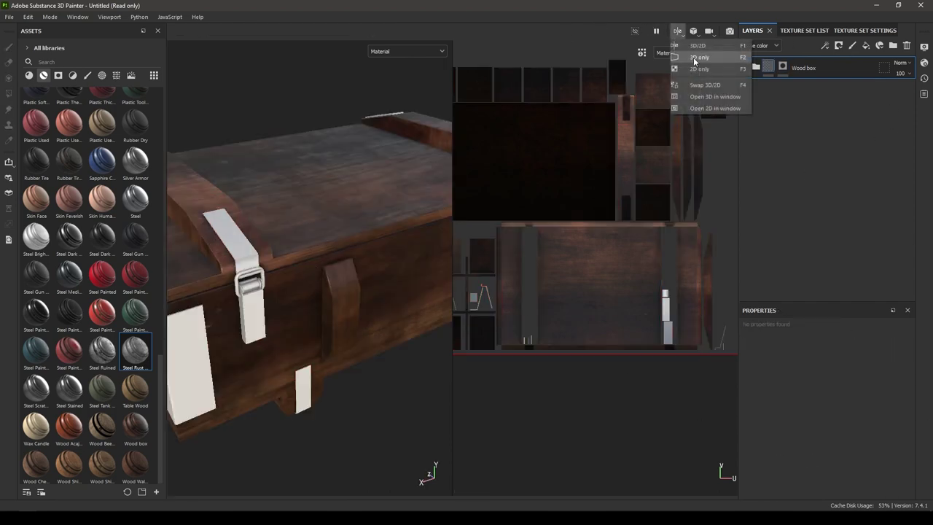
{"action": "left_click", "coordinate": [693, 57]}
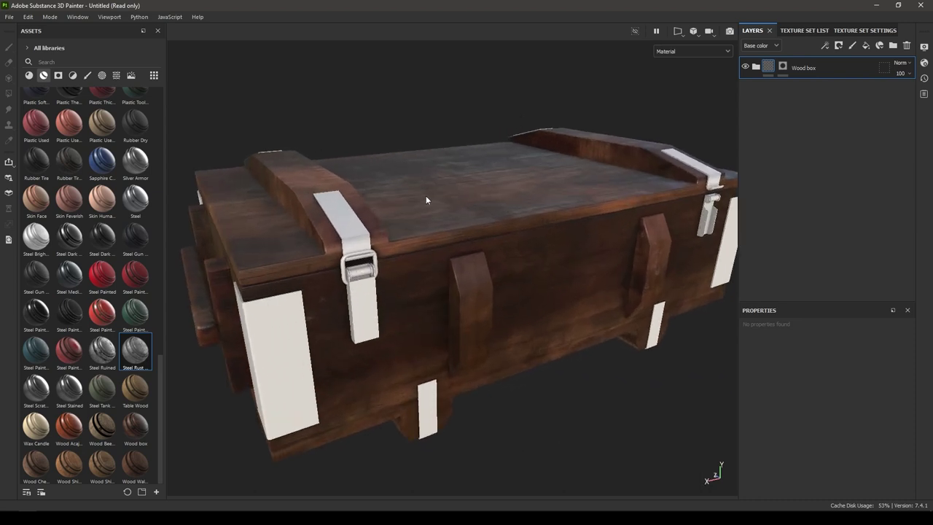
{"action": "left_click_drag", "start_coordinate": [513, 304], "coordinate": [516, 314], "text": "alt"}
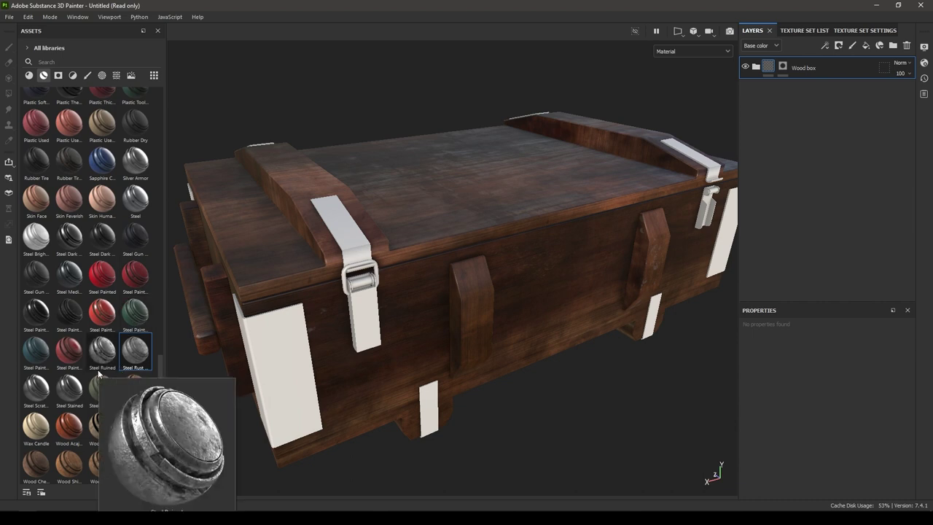
Step: Find the Iron Forged Old smart material and add it to the layer stack above Wood box
{"action": "scroll", "coordinate": [86, 224], "scroll_direction": "up", "scroll_amount": 5}
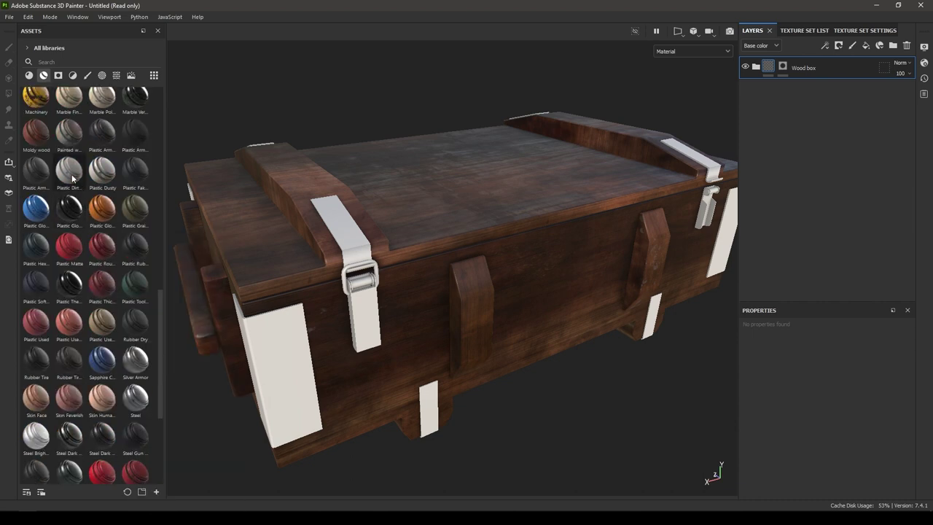
{"action": "scroll", "coordinate": [72, 175], "scroll_direction": "up", "scroll_amount": 5}
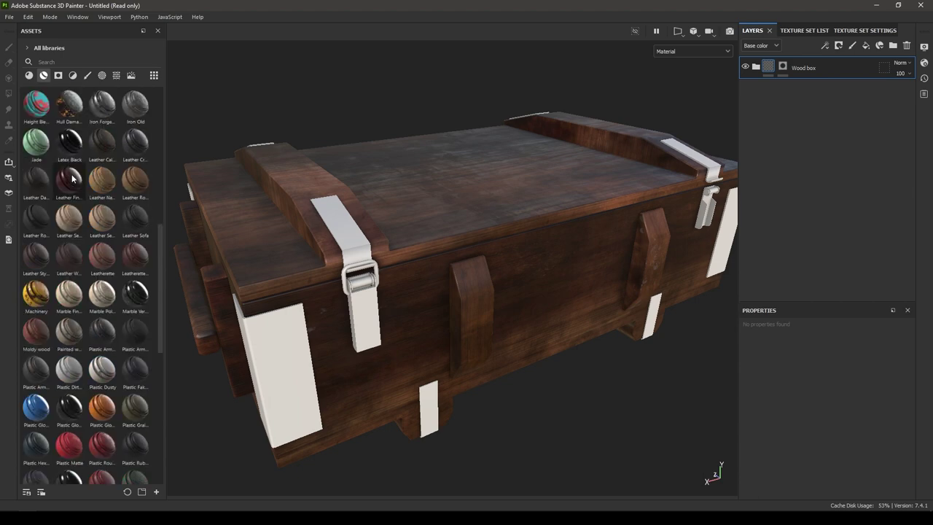
{"action": "mouse_move", "coordinate": [98, 113]}
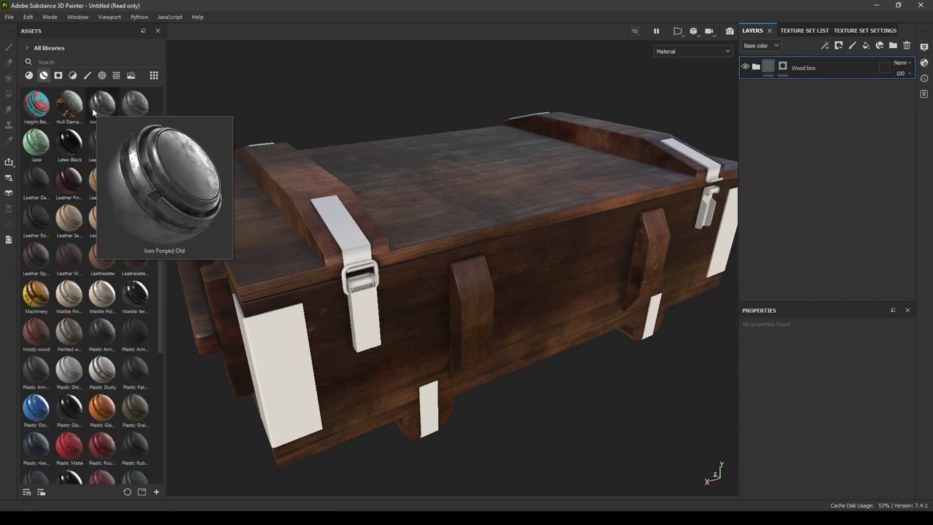
{"action": "left_click_drag", "start_coordinate": [93, 111], "coordinate": [845, 63]}
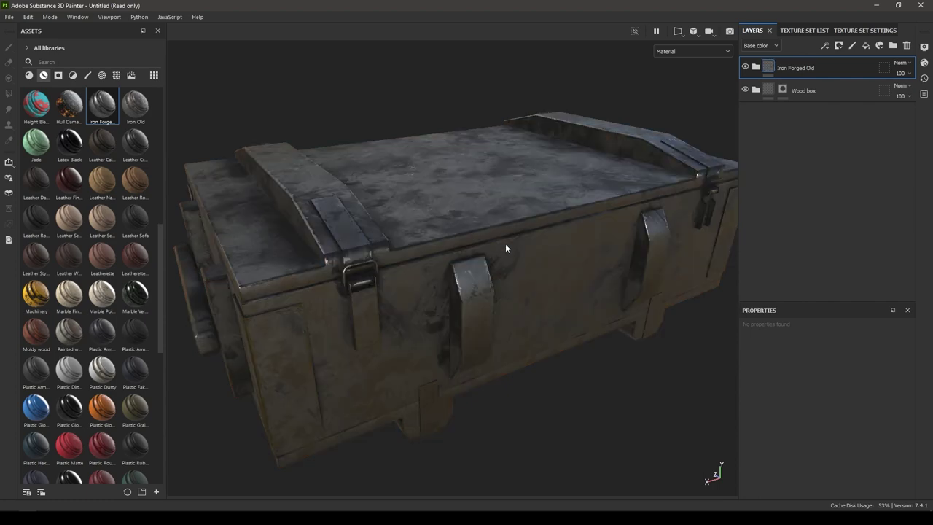
{"action": "left_click_drag", "start_coordinate": [505, 243], "coordinate": [514, 252], "text": "alt"}
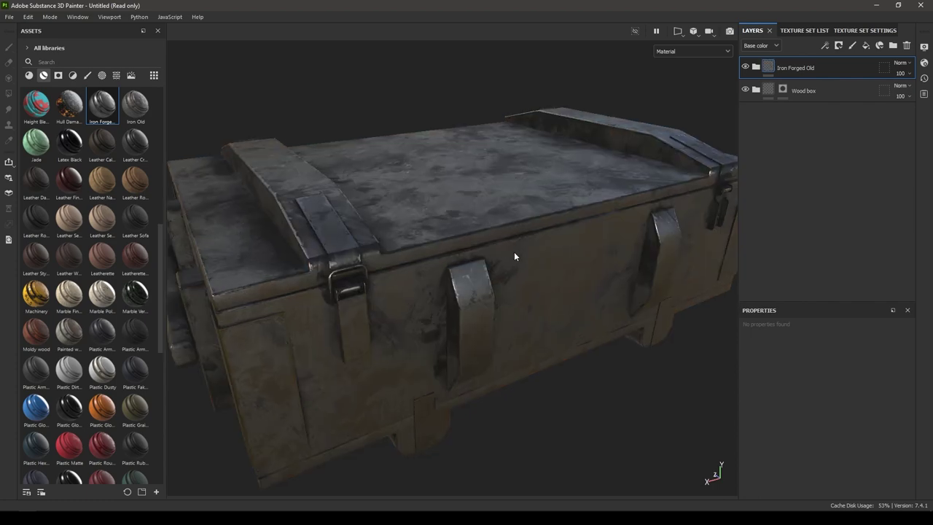
Step: Add a black mask to the Iron Forged Old layer and fill the latch strap's top face with UV chunk fill
{"action": "right_click", "coordinate": [796, 72]}
{"action": "left_click", "coordinate": [811, 92]}
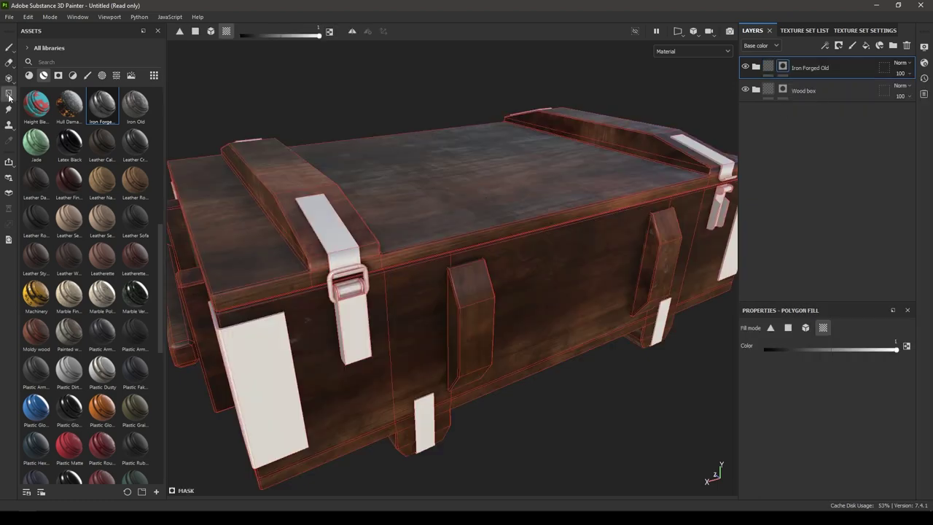
{"action": "left_click_drag", "start_coordinate": [425, 194], "coordinate": [467, 121], "text": "alt"}
{"action": "right_click_drag", "start_coordinate": [467, 121], "coordinate": [523, 256], "text": "alt"}
{"action": "middle_click_drag", "start_coordinate": [473, 258], "coordinate": [496, 213], "text": "alt"}
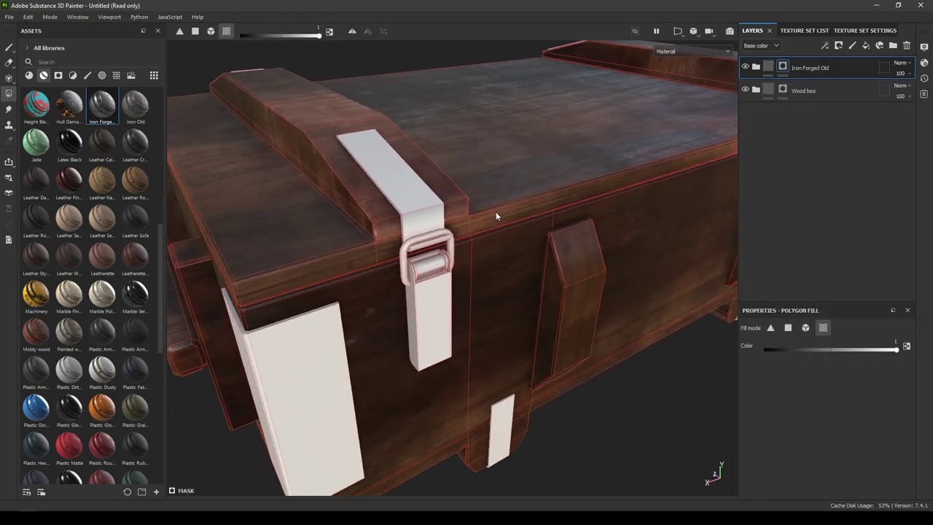
{"action": "left_click", "coordinate": [411, 214]}
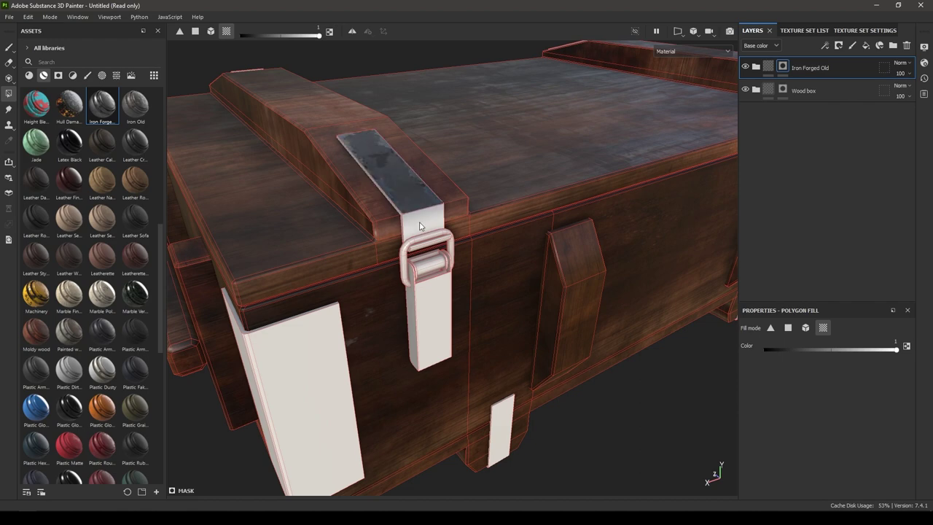
Step: Switch to mesh fill mode and fill the whole latch strap in the Iron Forged Old mask with color 1
{"action": "key", "text": "x"}
{"action": "left_click", "coordinate": [805, 328]}
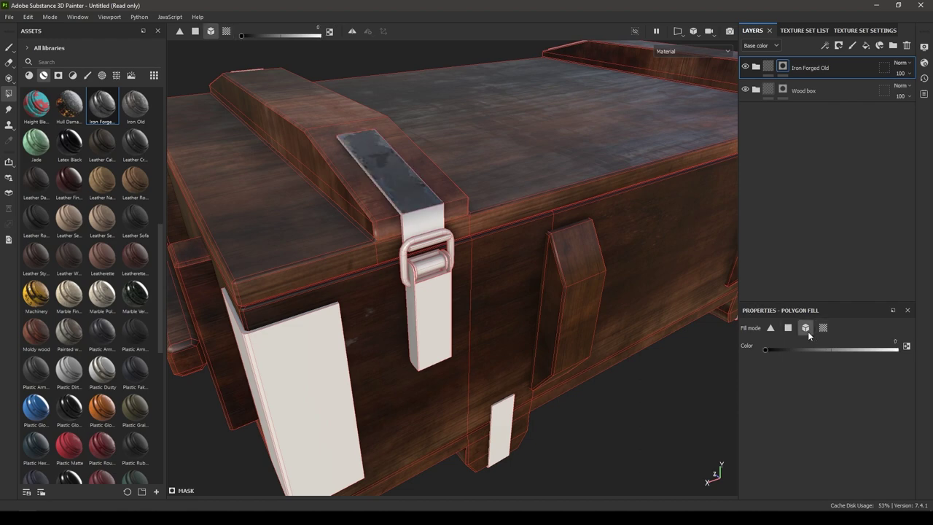
{"action": "key", "text": "x"}
{"action": "left_click", "coordinate": [419, 220]}
Step: Fill the latch's ring, lower plate, roller and roller brackets in the Iron Forged Old mask
{"action": "left_click_drag", "start_coordinate": [417, 250], "coordinate": [441, 241], "text": "alt"}
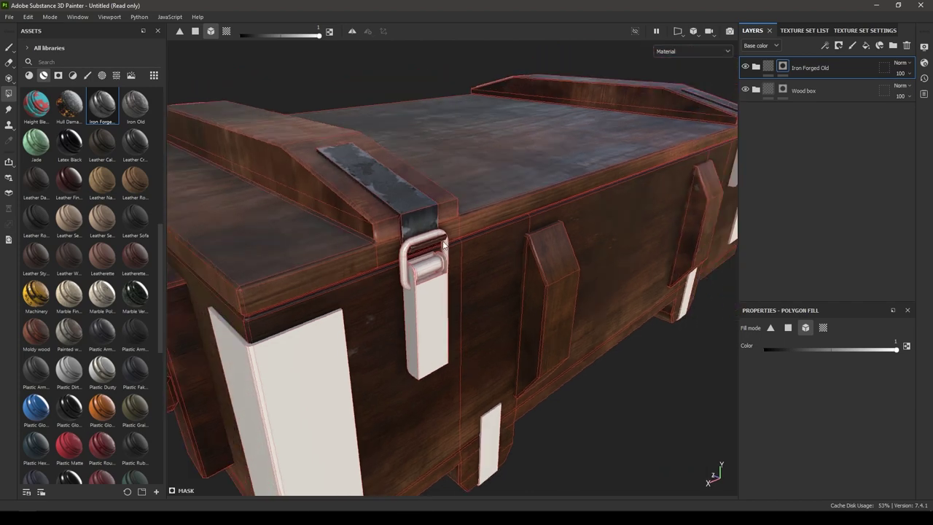
{"action": "left_click", "coordinate": [412, 241]}
{"action": "left_click", "coordinate": [416, 306]}
{"action": "left_click", "coordinate": [424, 271]}
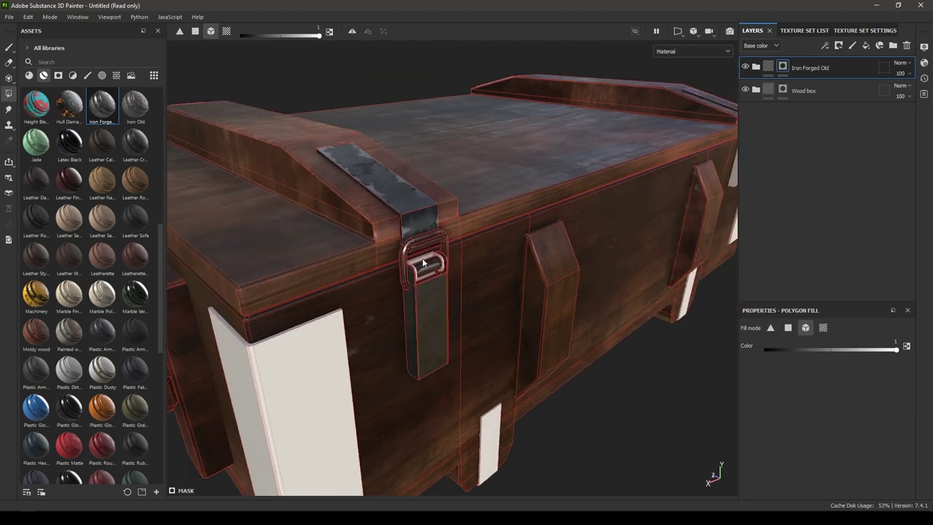
{"action": "left_click", "coordinate": [422, 258]}
Step: Fill the crate's corner plates and narrow foot plates in the Iron Forged Old mask
{"action": "left_click", "coordinate": [276, 383]}
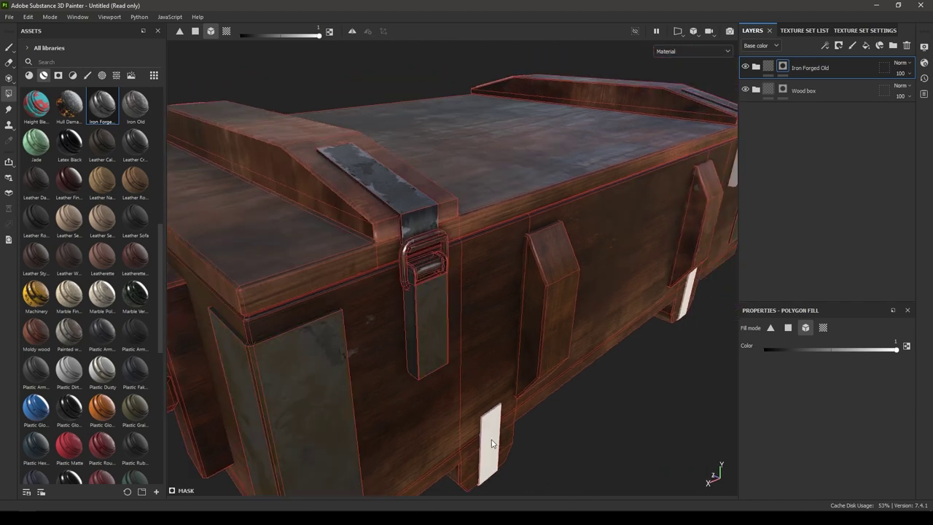
{"action": "left_click", "coordinate": [492, 442]}
Step: Fill the second latch's roller and remaining parts and the plain strap on the crate's other side in the Iron Forged Old mask
{"action": "scroll", "coordinate": [629, 260], "scroll_direction": "down", "scroll_amount": 2}
{"action": "left_click_drag", "start_coordinate": [630, 259], "coordinate": [270, 240], "text": "alt"}
{"action": "left_click", "coordinate": [498, 126]}
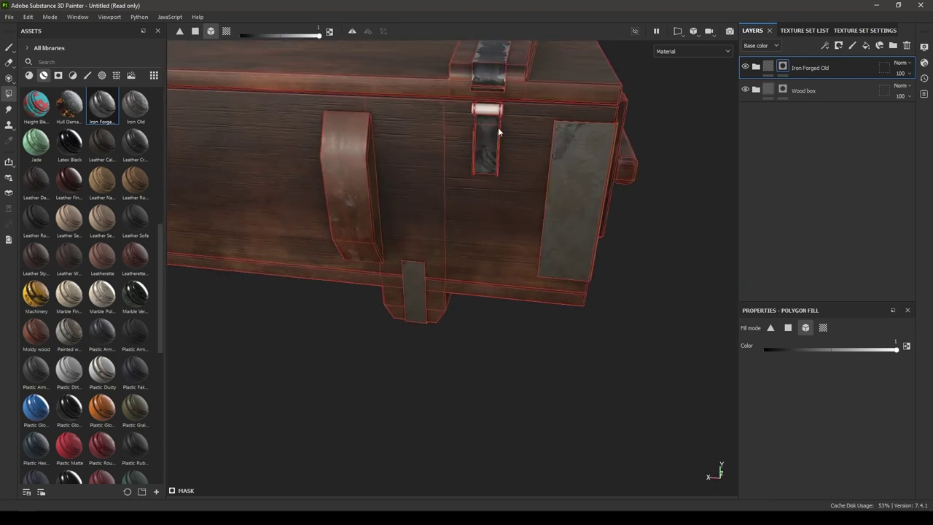
{"action": "left_click_drag", "start_coordinate": [498, 127], "coordinate": [490, 179], "text": "alt"}
{"action": "left_click", "coordinate": [490, 178]}
{"action": "scroll", "coordinate": [514, 134], "scroll_direction": "down", "scroll_amount": 2}
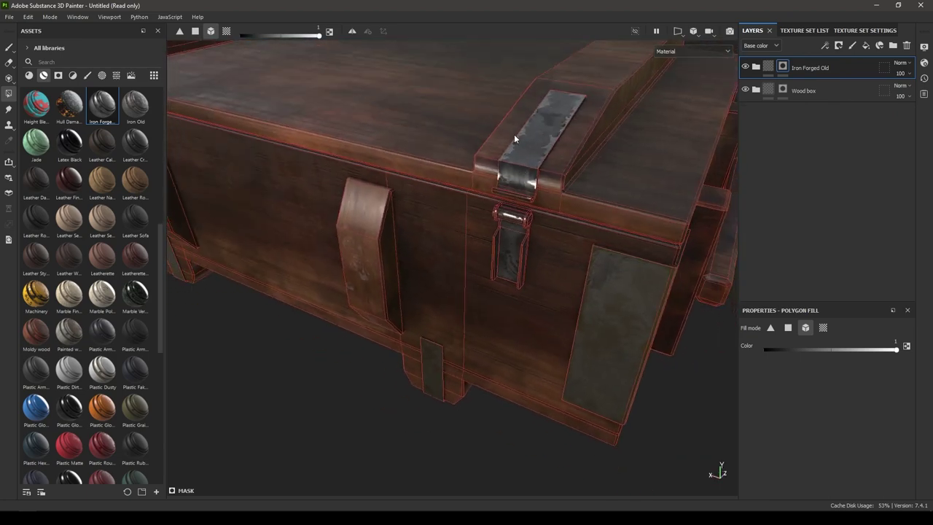
{"action": "left_click_drag", "start_coordinate": [514, 134], "coordinate": [619, 84], "text": "alt"}
{"action": "scroll", "coordinate": [458, 329], "scroll_direction": "down", "scroll_amount": 3}
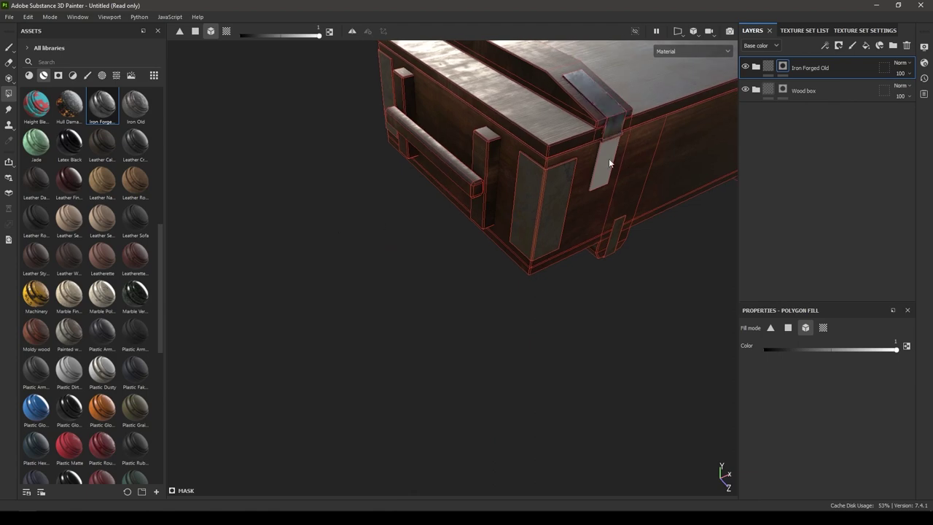
Step: Expand the Iron Forged Old group and set its Base layer's base color to dark grey 696565
{"action": "left_click_drag", "start_coordinate": [609, 162], "coordinate": [315, 188], "text": "alt"}
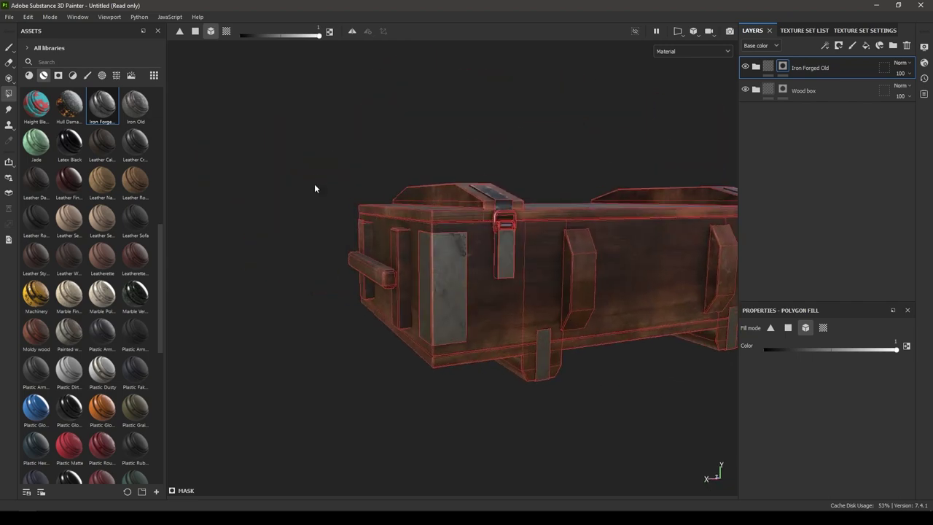
{"action": "right_click_drag", "start_coordinate": [315, 188], "coordinate": [401, 154], "text": "alt"}
{"action": "left_click_drag", "start_coordinate": [401, 155], "coordinate": [552, 215], "text": "alt"}
{"action": "right_click_drag", "start_coordinate": [553, 215], "coordinate": [552, 217], "text": "shift"}
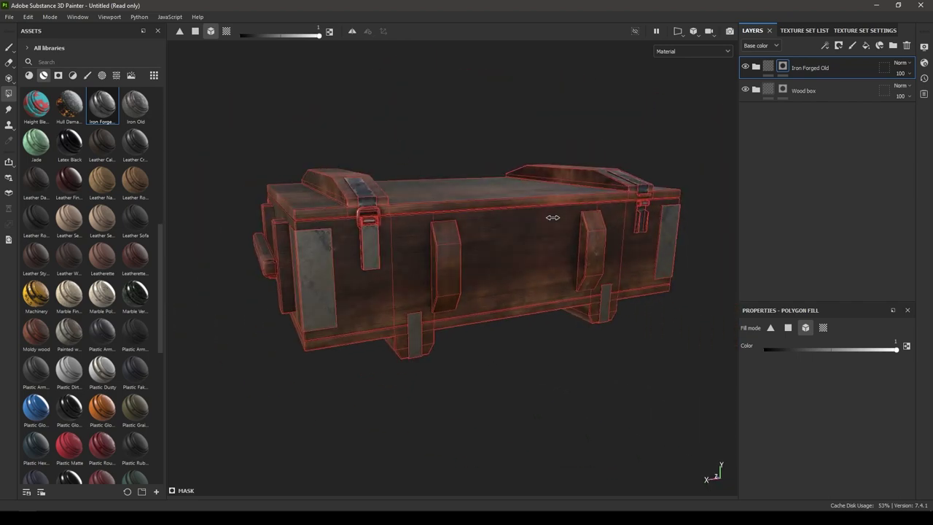
{"action": "left_click_drag", "start_coordinate": [517, 204], "coordinate": [531, 217], "text": "alt"}
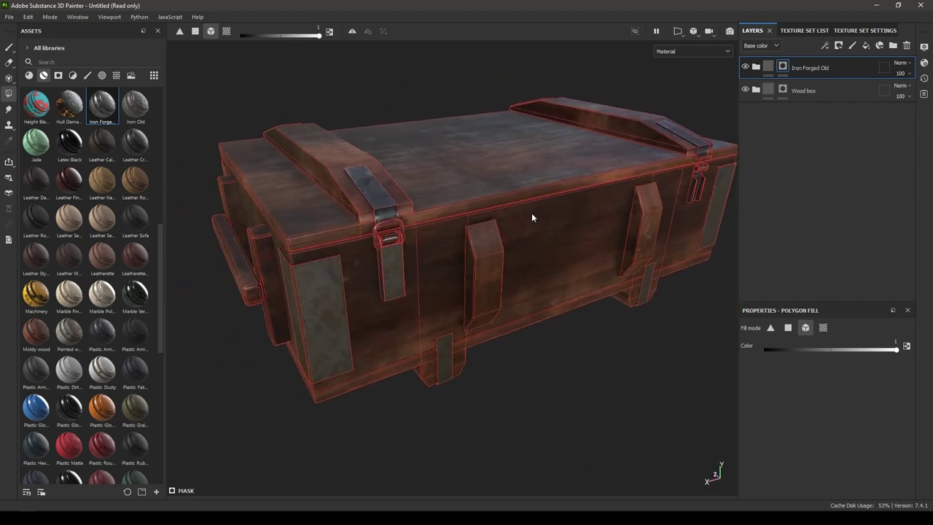
{"action": "left_click", "coordinate": [770, 67]}
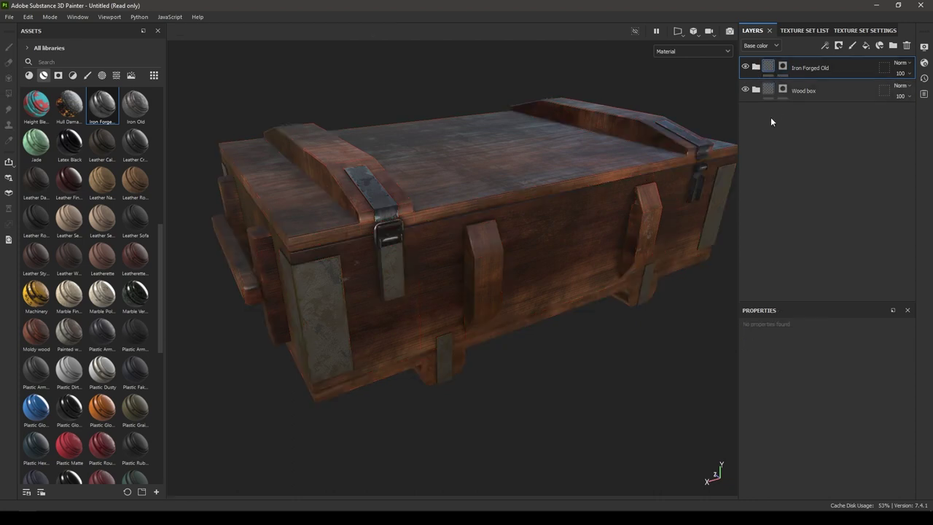
{"action": "left_click", "coordinate": [768, 67]}
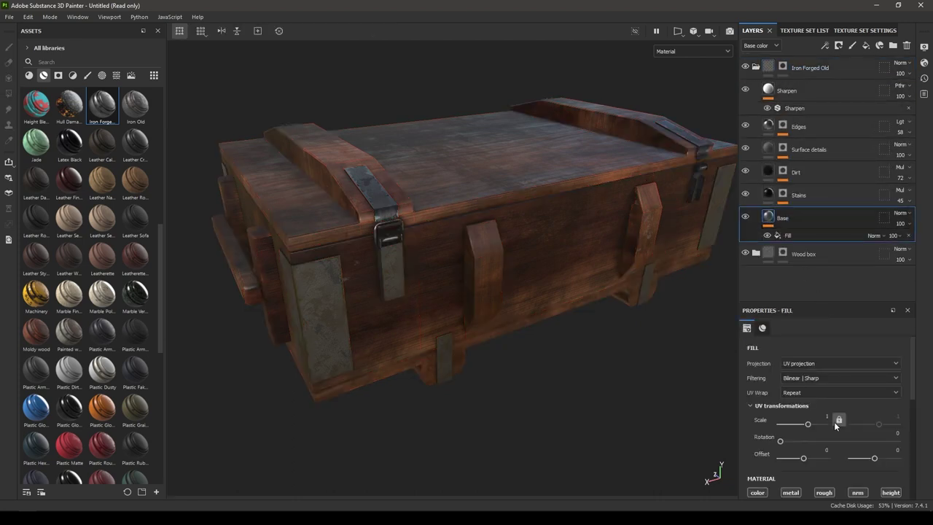
{"action": "scroll", "coordinate": [834, 420], "scroll_direction": "down", "scroll_amount": 5}
{"action": "left_click", "coordinate": [824, 414]}
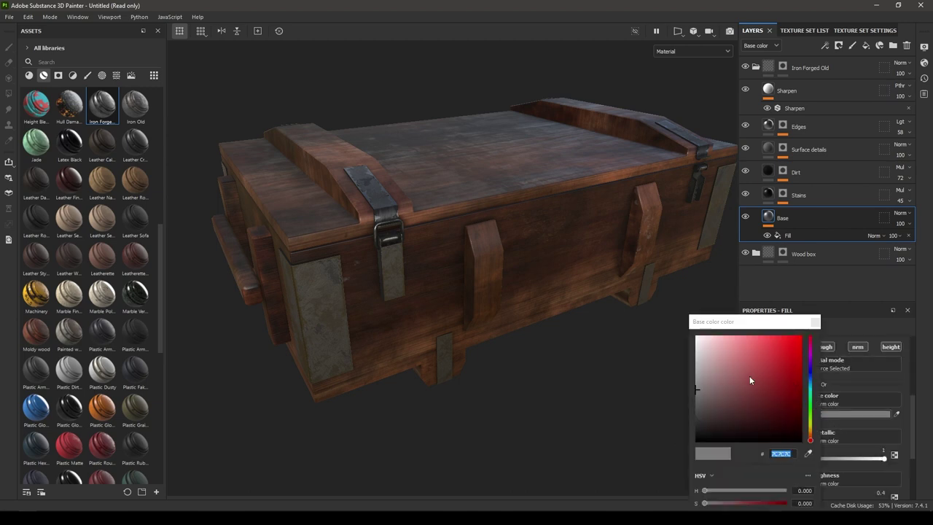
{"action": "left_click", "coordinate": [720, 394]}
{"action": "left_click_drag", "start_coordinate": [720, 393], "coordinate": [699, 398]}
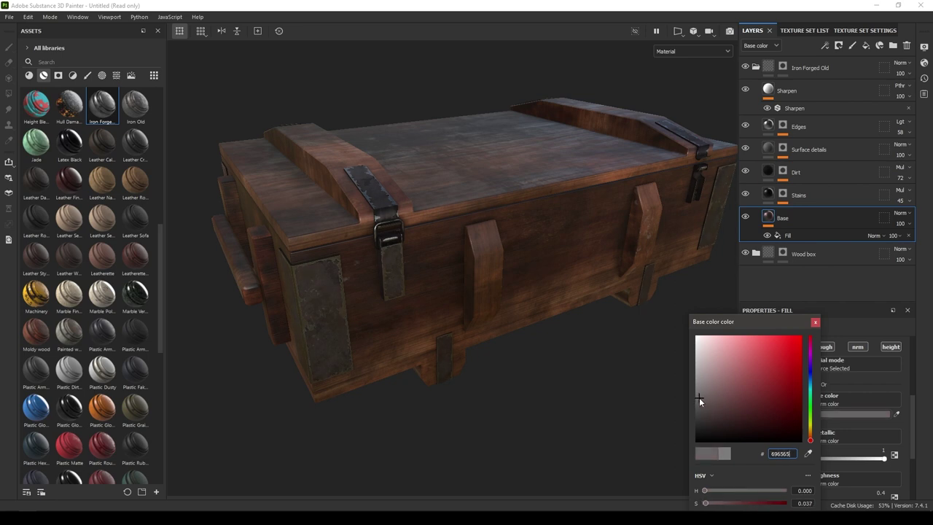
{"action": "left_click", "coordinate": [814, 321]}
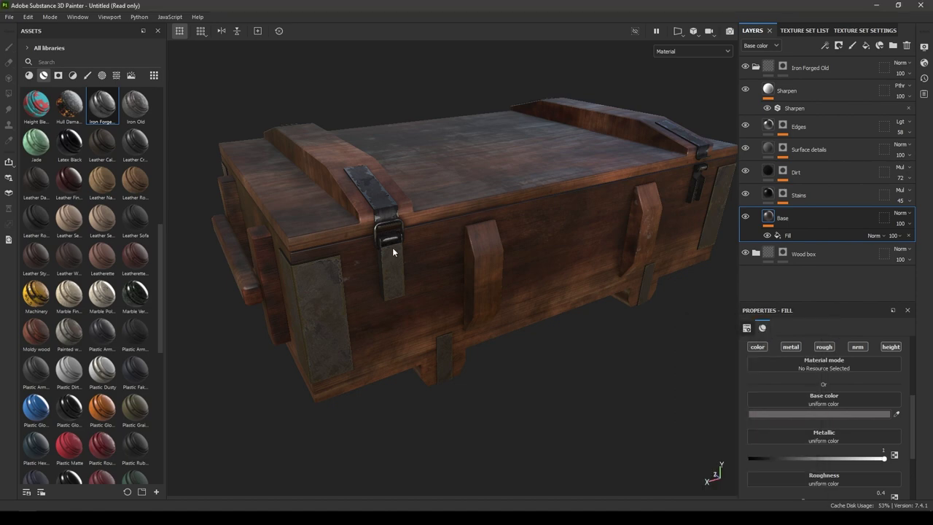
Step: Collapse the Iron Forged Old group and examine the metal fittings and wood from several angles
{"action": "right_click_drag", "start_coordinate": [392, 247], "coordinate": [453, 358], "text": "alt"}
{"action": "left_click_drag", "start_coordinate": [452, 358], "coordinate": [436, 276], "text": "alt"}
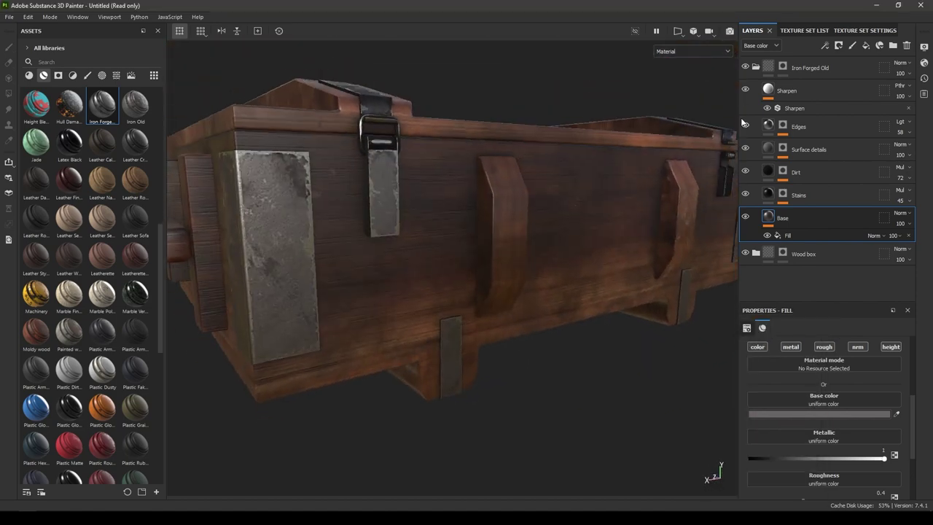
{"action": "left_click", "coordinate": [755, 67]}
{"action": "key", "text": "f"}
{"action": "left_click_drag", "start_coordinate": [369, 117], "coordinate": [372, 241], "text": "alt"}
{"action": "right_click_drag", "start_coordinate": [372, 240], "coordinate": [471, 291], "text": "alt"}
{"action": "left_click_drag", "start_coordinate": [471, 291], "coordinate": [432, 311], "text": "alt"}
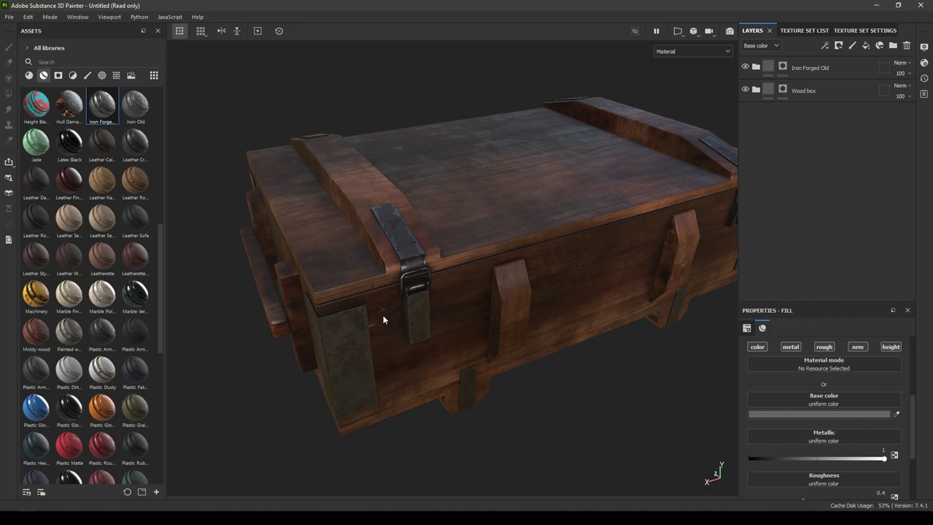
{"action": "right_click_drag", "start_coordinate": [478, 310], "coordinate": [400, 328], "text": "alt"}
{"action": "left_click_drag", "start_coordinate": [400, 329], "coordinate": [424, 257], "text": "alt"}
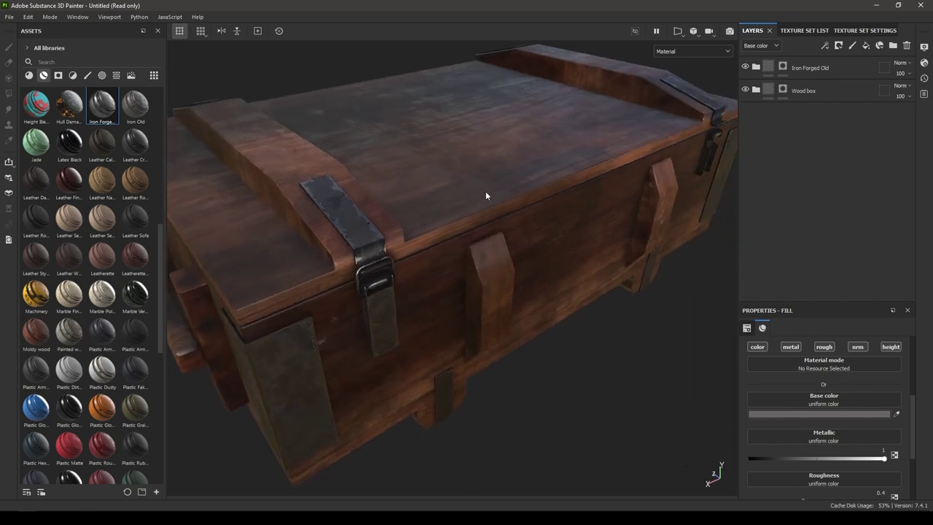
{"action": "right_click_drag", "start_coordinate": [419, 233], "coordinate": [416, 221], "text": "alt"}
{"action": "middle_click_drag", "start_coordinate": [416, 220], "coordinate": [470, 245], "text": "alt"}
{"action": "left_click_drag", "start_coordinate": [471, 245], "coordinate": [451, 254], "text": "alt"}
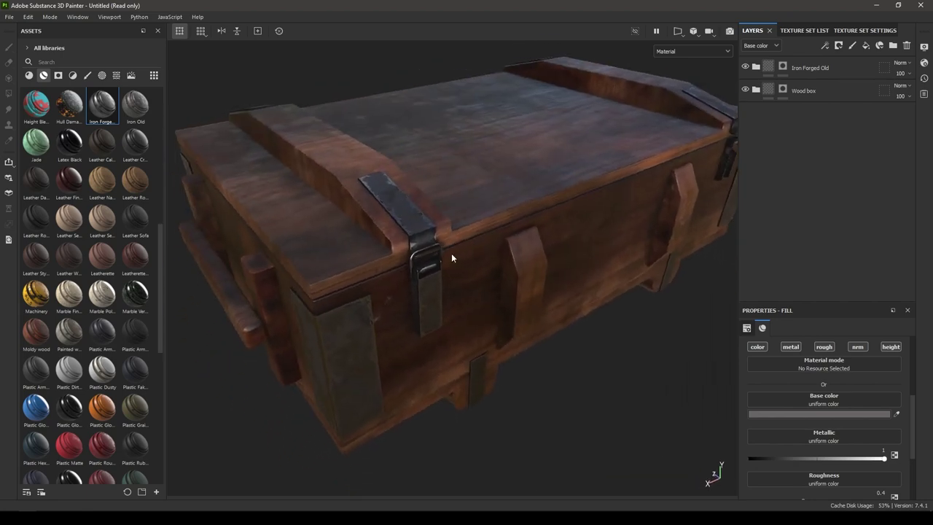
{"action": "right_click_drag", "start_coordinate": [451, 255], "coordinate": [477, 244], "text": "alt"}
Step: Add the Wood Rough material as a layer between Iron Forged Old and Wood box, using tri-planar projection
{"action": "scroll", "coordinate": [121, 443], "scroll_direction": "down", "scroll_amount": 10}
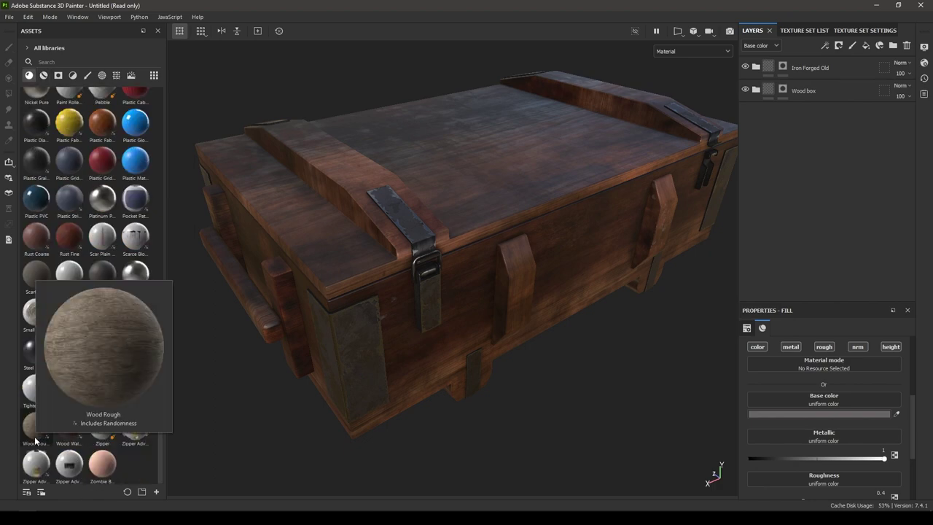
{"action": "left_click_drag", "start_coordinate": [35, 436], "coordinate": [813, 73]}
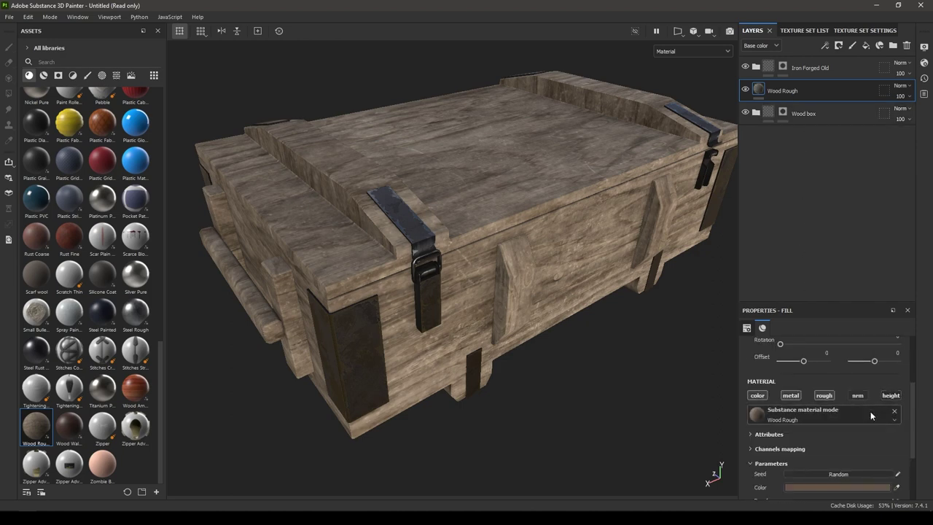
{"action": "scroll", "coordinate": [806, 425], "scroll_direction": "up", "scroll_amount": 3}
{"action": "left_click", "coordinate": [805, 363]}
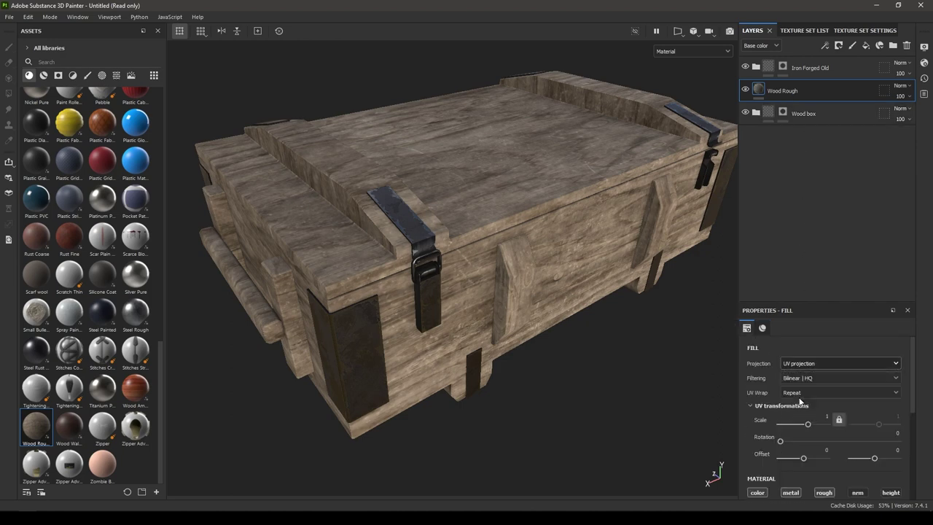
{"action": "left_click", "coordinate": [806, 380]}
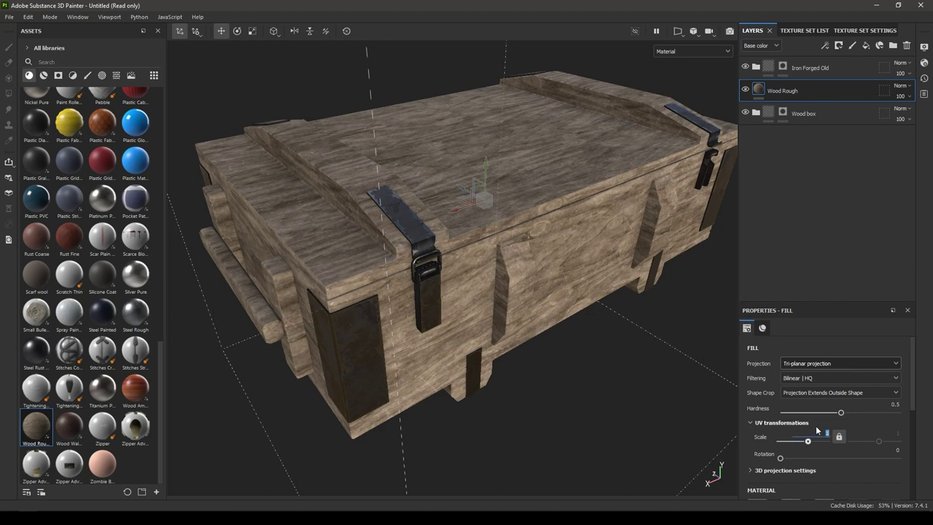
Step: Try a UV scale of 3 for the Wood Rough layer, and settle on a scale of 5
{"action": "type", "text": "3"}
{"action": "key", "text": "Return"}
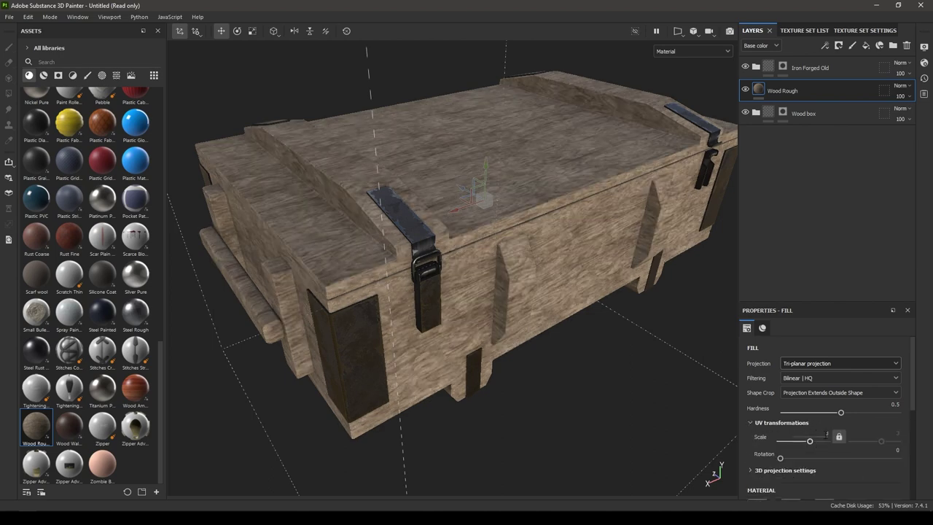
{"action": "type", "text": "5"}
{"action": "key", "text": "Return"}
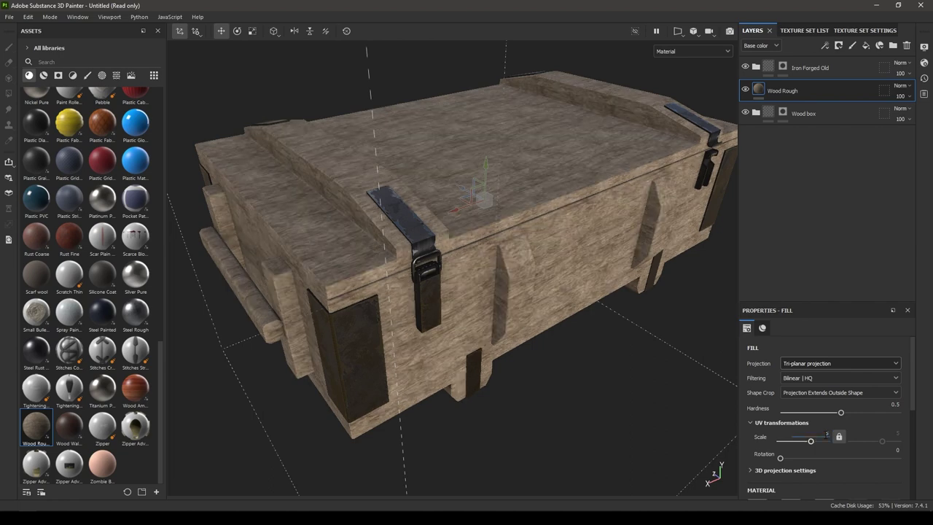
Step: Inspect the Wood Rough texture on the crate and add a black mask to its layer
{"action": "left_click_drag", "start_coordinate": [367, 340], "coordinate": [401, 187], "text": "alt"}
{"action": "right_click_drag", "start_coordinate": [402, 188], "coordinate": [367, 323], "text": "alt"}
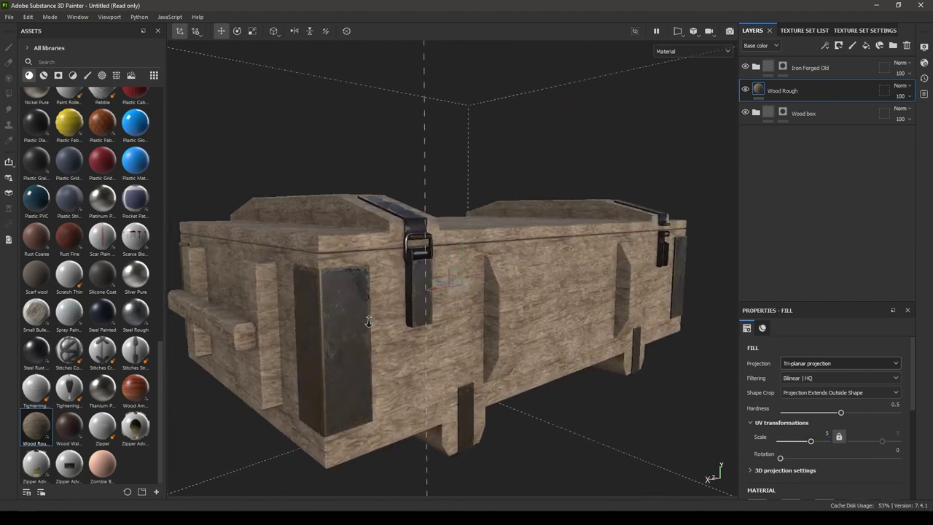
{"action": "left_click_drag", "start_coordinate": [366, 322], "coordinate": [375, 343], "text": "alt"}
{"action": "scroll", "coordinate": [812, 419], "scroll_direction": "down", "scroll_amount": 5}
{"action": "left_click_drag", "start_coordinate": [546, 319], "coordinate": [503, 332], "text": "alt"}
{"action": "right_click", "coordinate": [799, 89]}
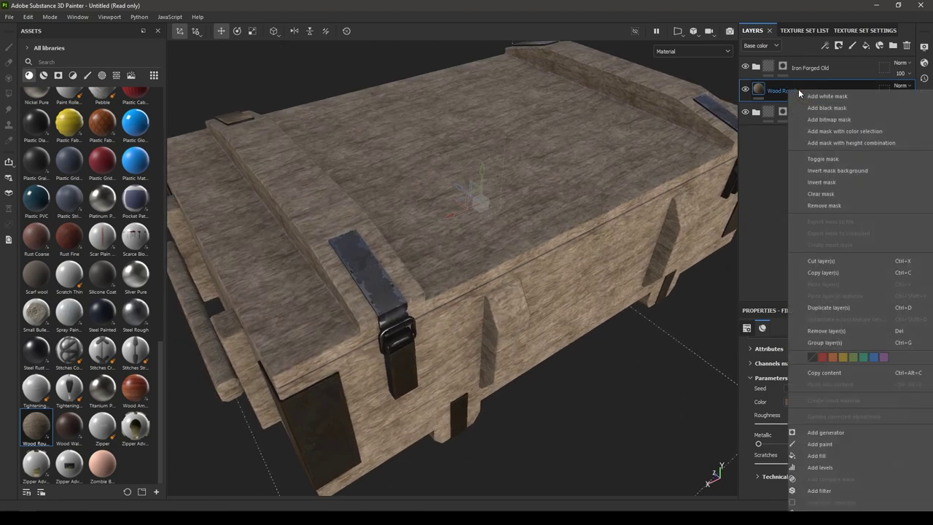
{"action": "left_click", "coordinate": [815, 106]}
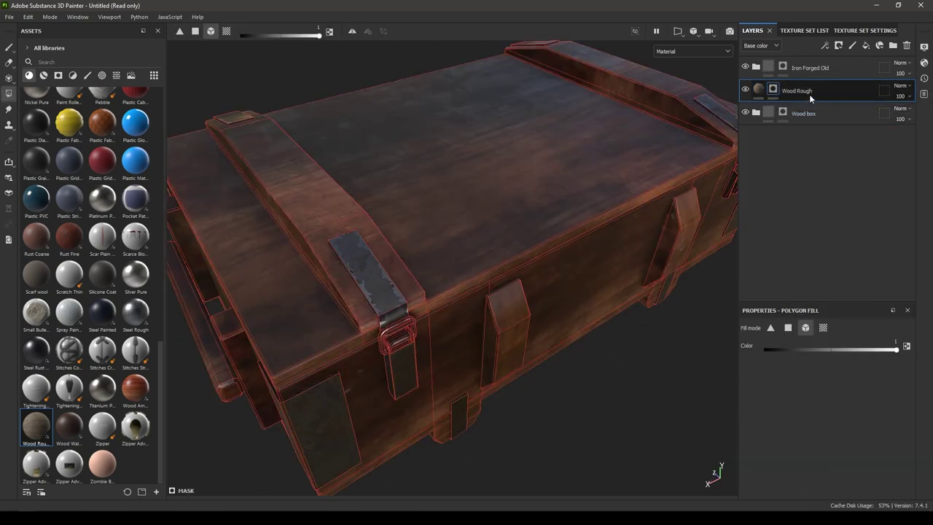
Step: Add a generator to the Wood Rough mask and assign Metal Edge Wear to it
{"action": "right_click", "coordinate": [809, 94]}
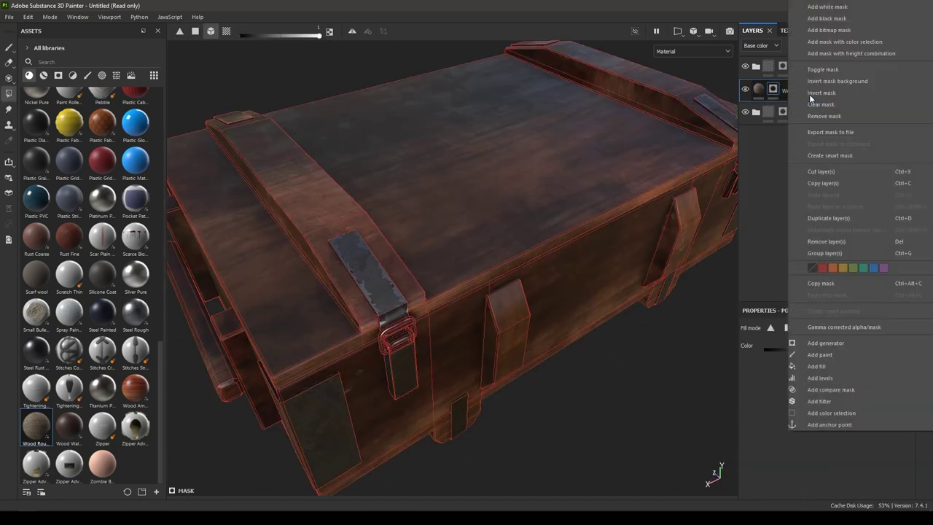
{"action": "left_click", "coordinate": [845, 342]}
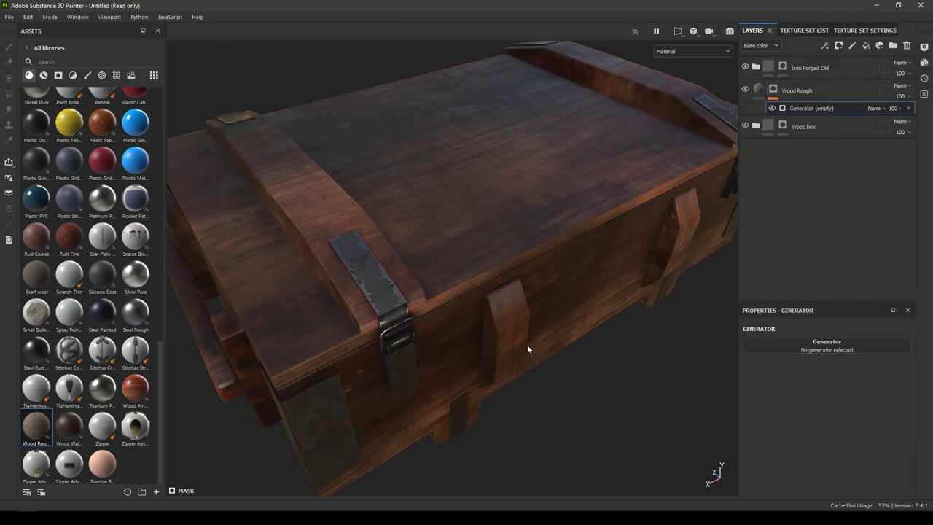
{"action": "left_click", "coordinate": [824, 346]}
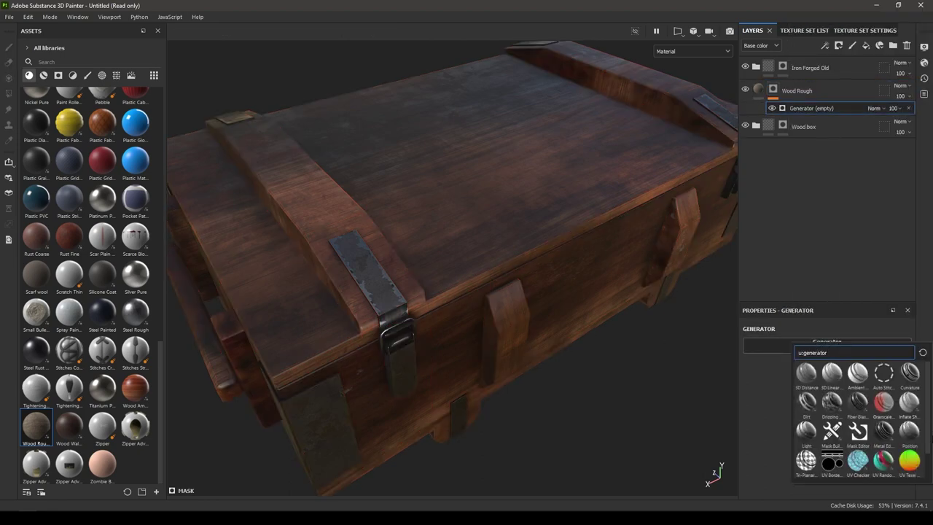
{"action": "mouse_move", "coordinate": [920, 411]}
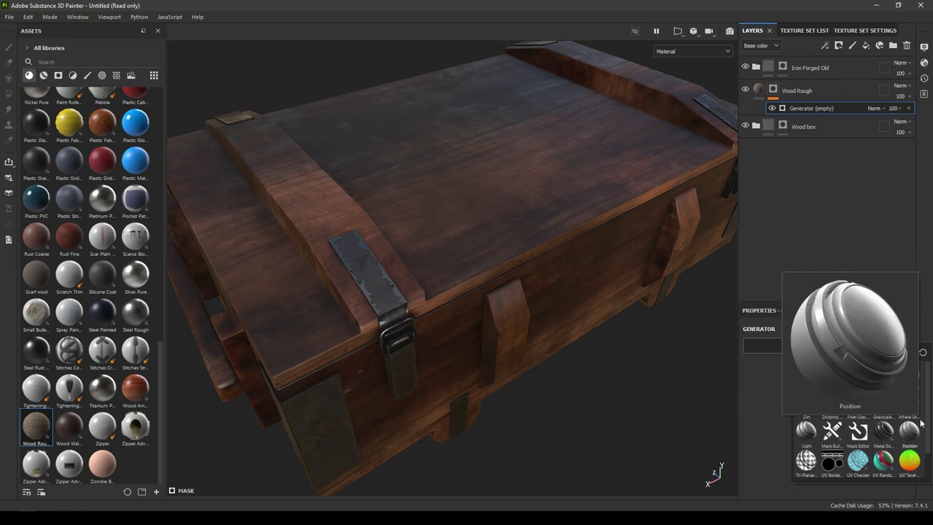
{"action": "mouse_move", "coordinate": [918, 396]}
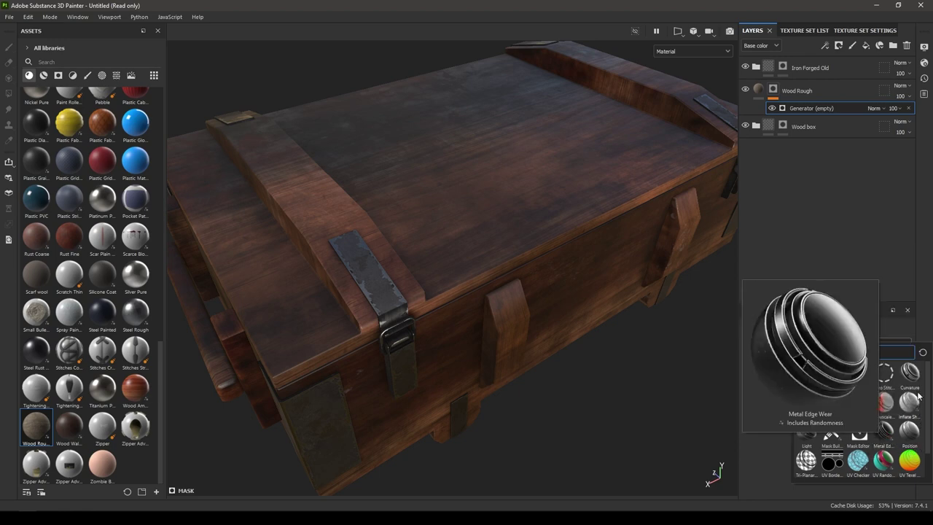
{"action": "left_click", "coordinate": [887, 443]}
Step: Set the Metal Edge Wear generator's Wear Contrast to 0.86 and Wear Level to 0.81
{"action": "left_click_drag", "start_coordinate": [472, 328], "coordinate": [368, 331], "text": "alt"}
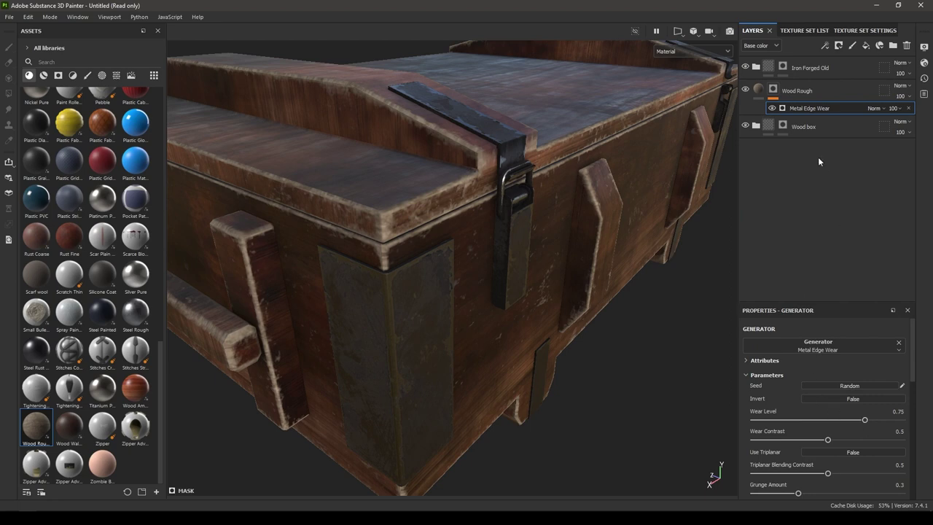
{"action": "left_click_drag", "start_coordinate": [828, 440], "coordinate": [881, 441]}
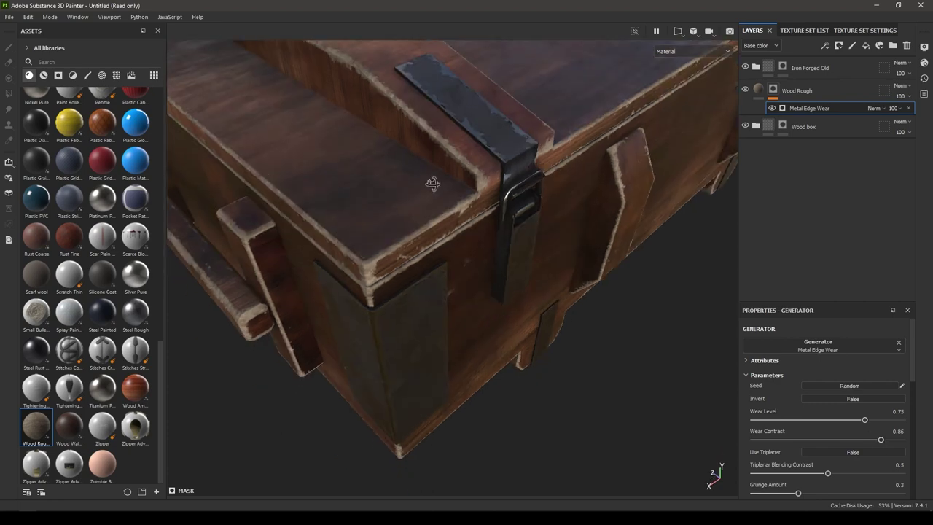
{"action": "left_click_drag", "start_coordinate": [432, 184], "coordinate": [437, 153], "text": "alt"}
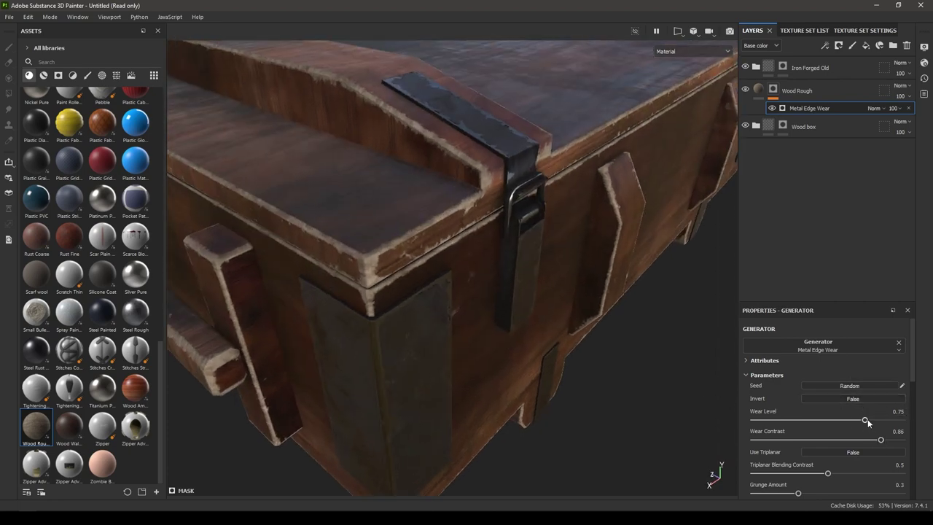
{"action": "left_click_drag", "start_coordinate": [866, 421], "coordinate": [873, 422]}
Step: Check the worn edges around the crate and raise the generator's Grunge Amount to 0.58
{"action": "scroll", "coordinate": [530, 379], "scroll_direction": "down", "scroll_amount": 3}
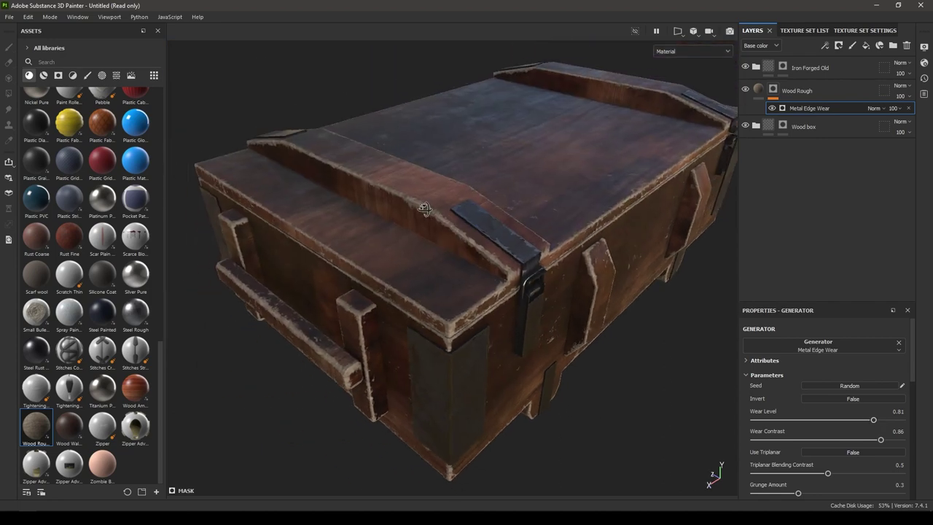
{"action": "left_click_drag", "start_coordinate": [425, 211], "coordinate": [450, 185], "text": "alt"}
{"action": "scroll", "coordinate": [452, 255], "scroll_direction": "up", "scroll_amount": 2}
{"action": "left_click_drag", "start_coordinate": [452, 255], "coordinate": [484, 198], "text": "alt"}
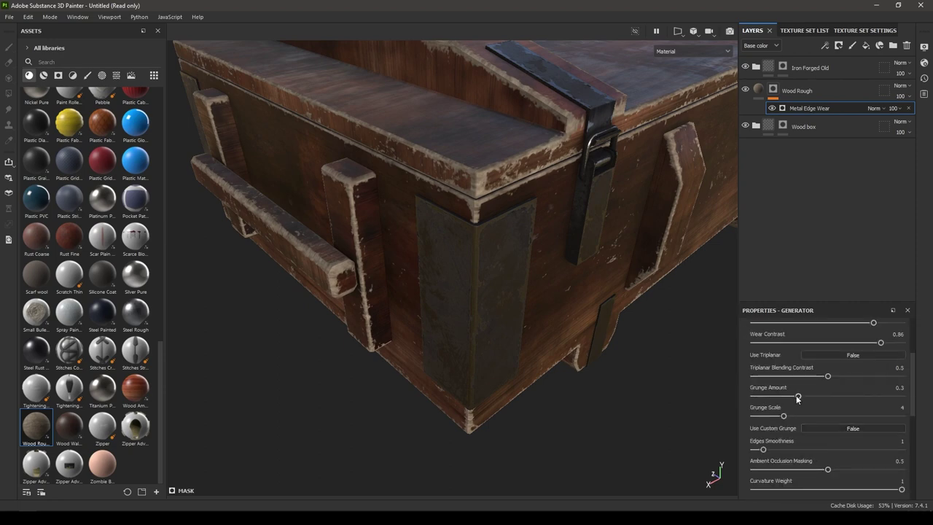
{"action": "left_click_drag", "start_coordinate": [799, 396], "coordinate": [854, 403]}
{"action": "scroll", "coordinate": [462, 212], "scroll_direction": "down", "scroll_amount": 2}
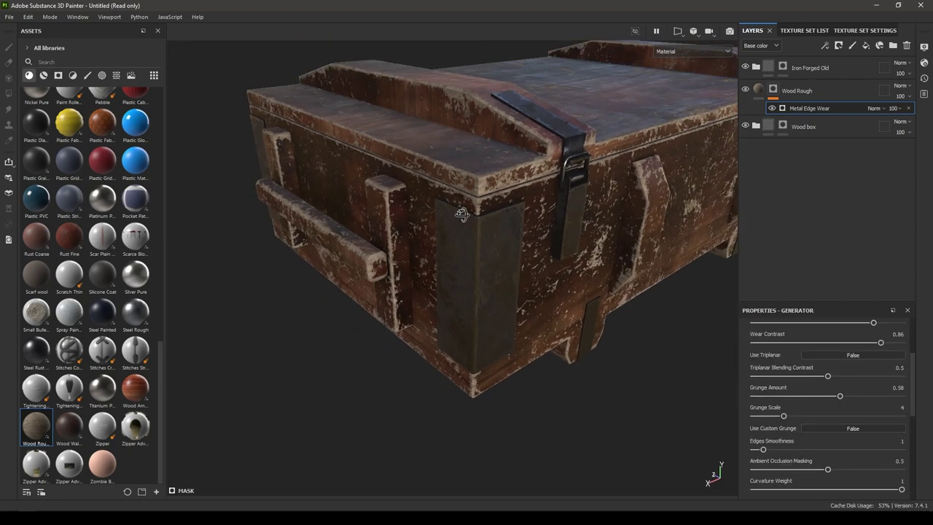
Step: Set the Wood Rough layer's color to a muted brown, hex 625648
{"action": "left_click_drag", "start_coordinate": [462, 212], "coordinate": [441, 186], "text": "alt"}
{"action": "scroll", "coordinate": [583, 287], "scroll_direction": "up", "scroll_amount": 4}
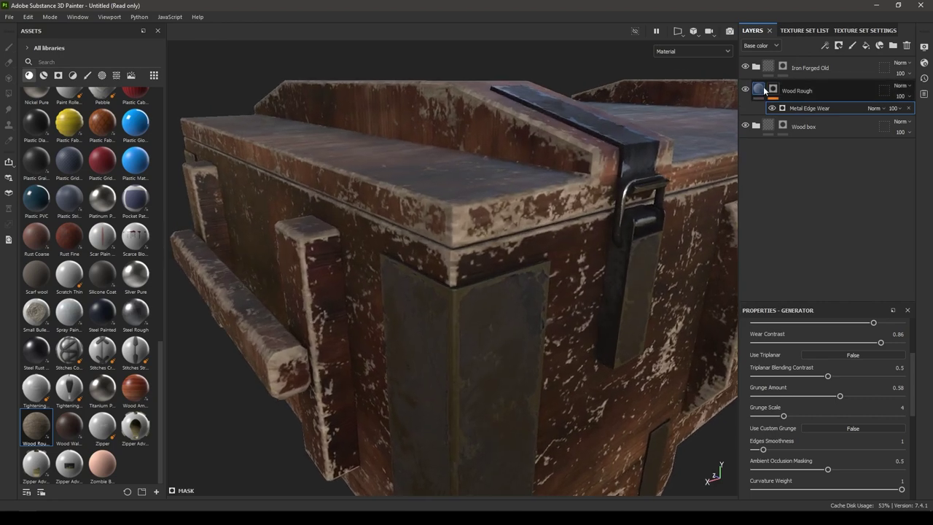
{"action": "left_click", "coordinate": [762, 90]}
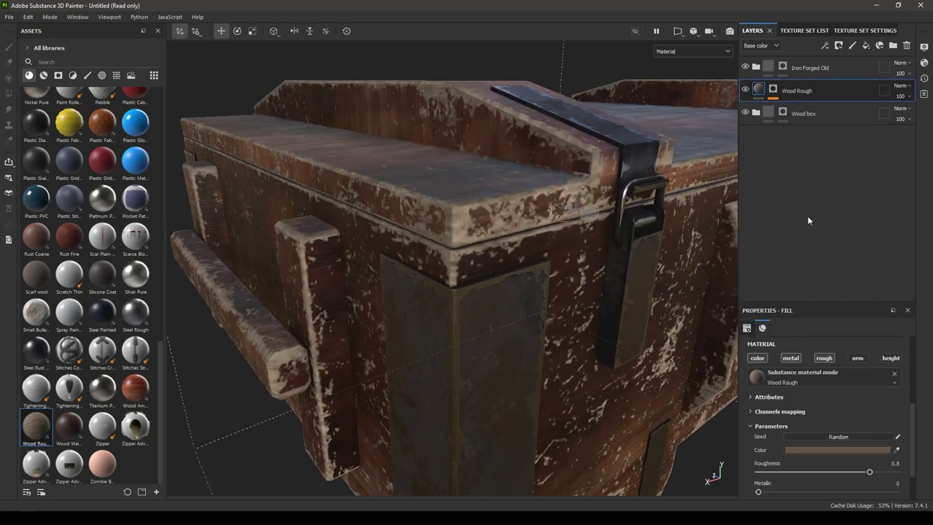
{"action": "left_click", "coordinate": [848, 450]}
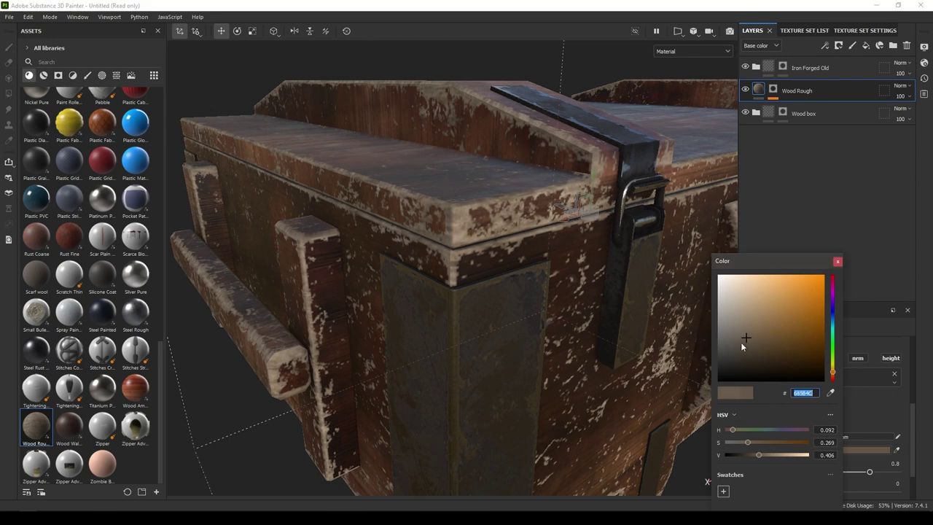
{"action": "left_click", "coordinate": [733, 347]}
{"action": "left_click", "coordinate": [728, 335]}
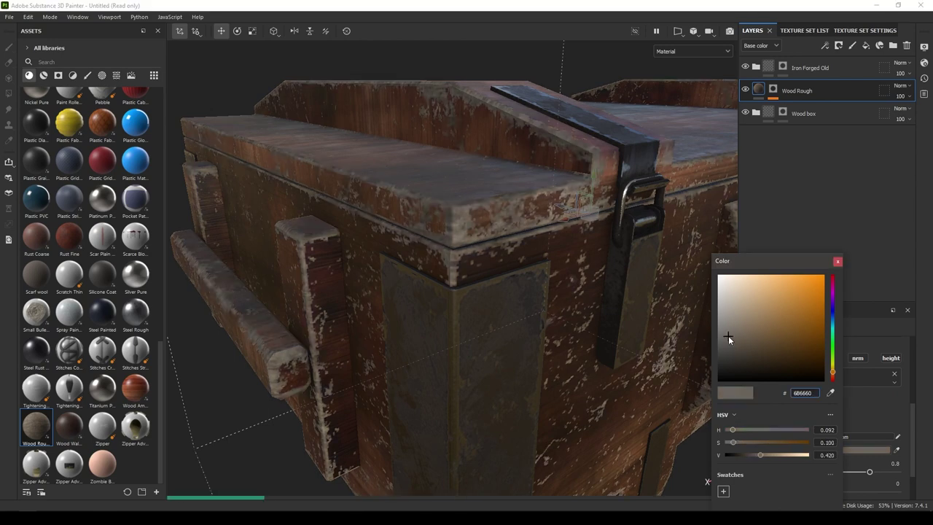
{"action": "left_click", "coordinate": [730, 349]}
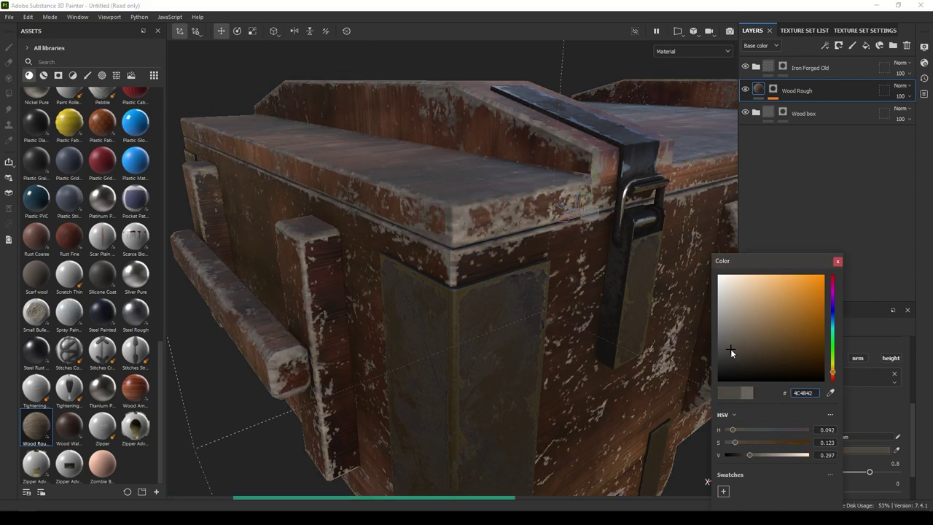
{"action": "left_click_drag", "start_coordinate": [730, 348], "coordinate": [745, 340]}
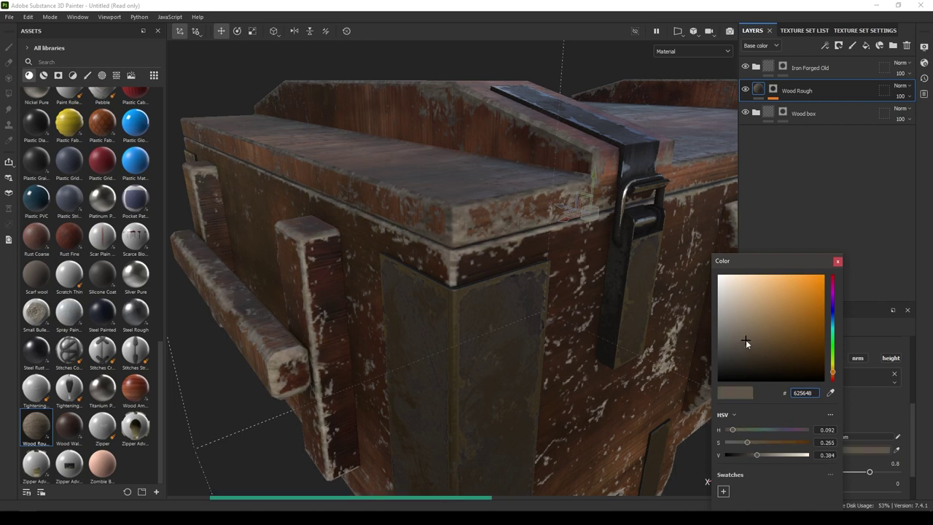
{"action": "left_click_drag", "start_coordinate": [524, 386], "coordinate": [778, 250], "text": "alt"}
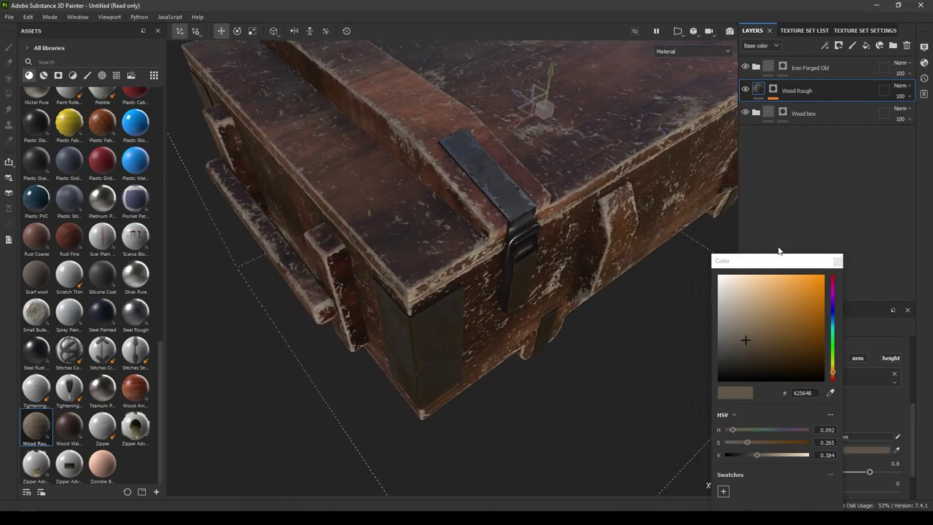
{"action": "left_click", "coordinate": [838, 261]}
Step: Set the Wood Rough material's Height Position to 0.475 in its technical parameters and check the worn edges on the crate
{"action": "left_click_drag", "start_coordinate": [583, 378], "coordinate": [537, 303], "text": "alt"}
{"action": "left_click_drag", "start_coordinate": [422, 219], "coordinate": [462, 256], "text": "alt"}
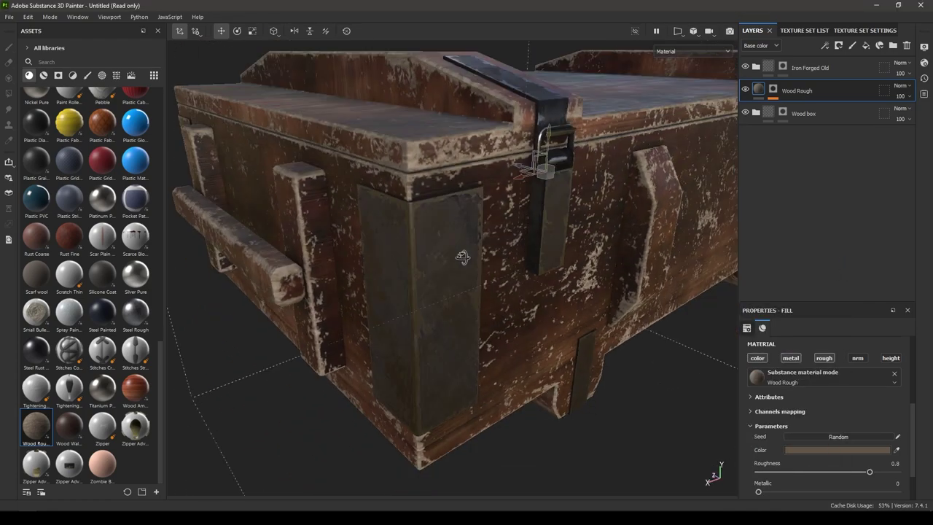
{"action": "right_click_drag", "start_coordinate": [462, 256], "coordinate": [527, 364], "text": "alt"}
{"action": "scroll", "coordinate": [770, 419], "scroll_direction": "down", "scroll_amount": 2}
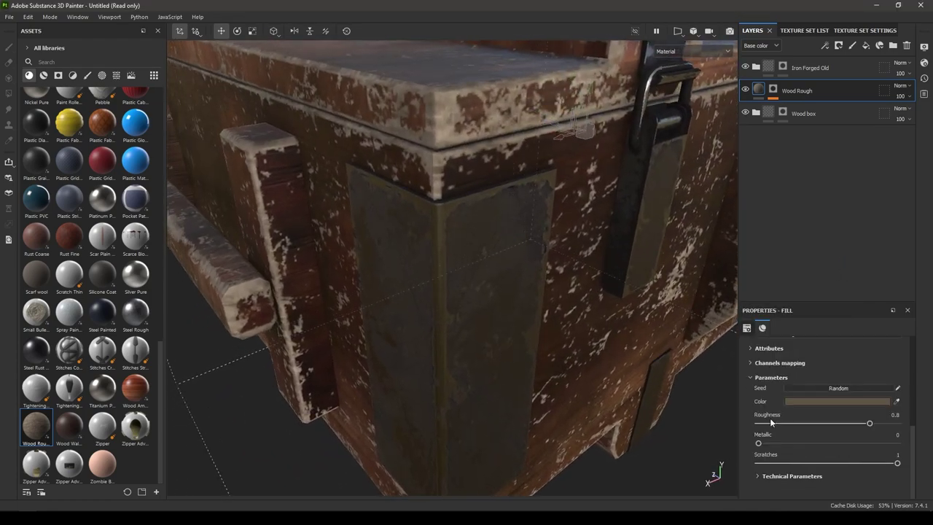
{"action": "left_click_drag", "start_coordinate": [459, 203], "coordinate": [454, 146], "text": "alt"}
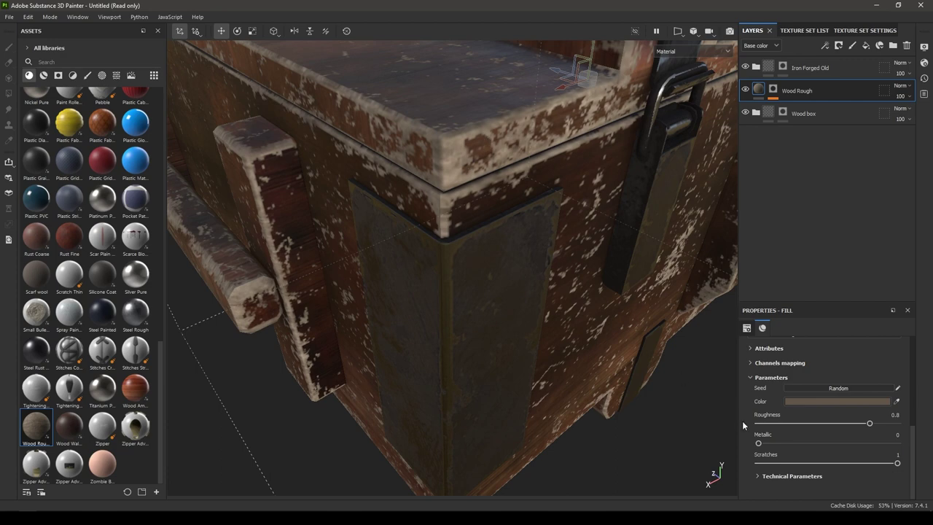
{"action": "left_click", "coordinate": [786, 478]}
{"action": "scroll", "coordinate": [790, 475], "scroll_direction": "down", "scroll_amount": 2}
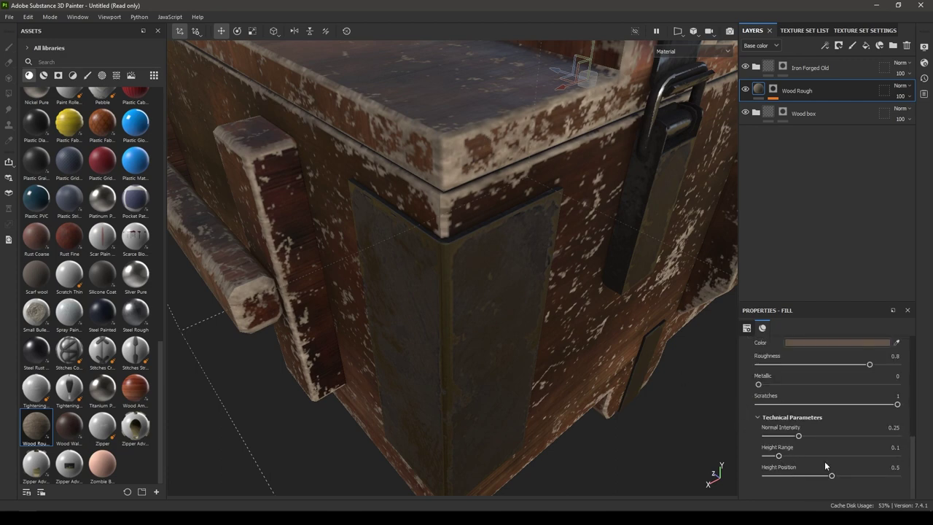
{"action": "scroll", "coordinate": [865, 470], "scroll_direction": "up", "scroll_amount": 1}
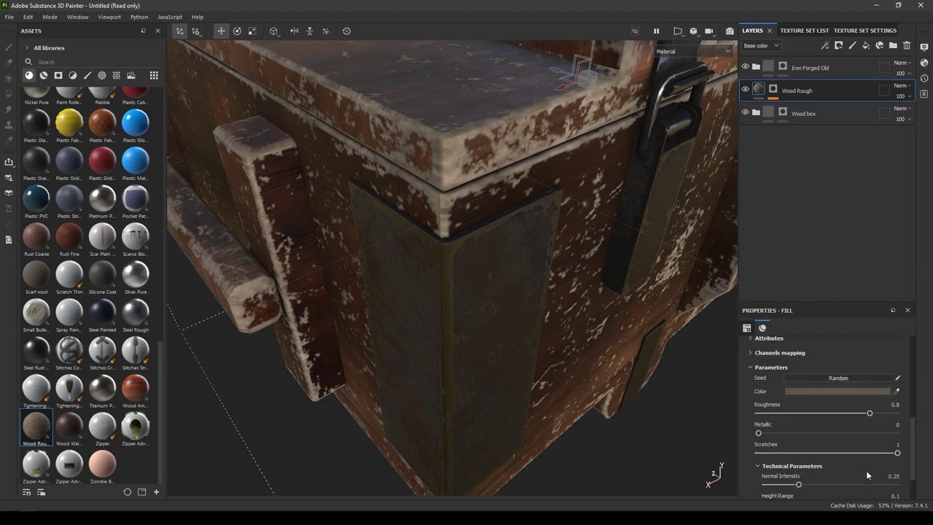
{"action": "scroll", "coordinate": [853, 477], "scroll_direction": "down", "scroll_amount": 1}
{"action": "scroll", "coordinate": [831, 422], "scroll_direction": "up", "scroll_amount": 2}
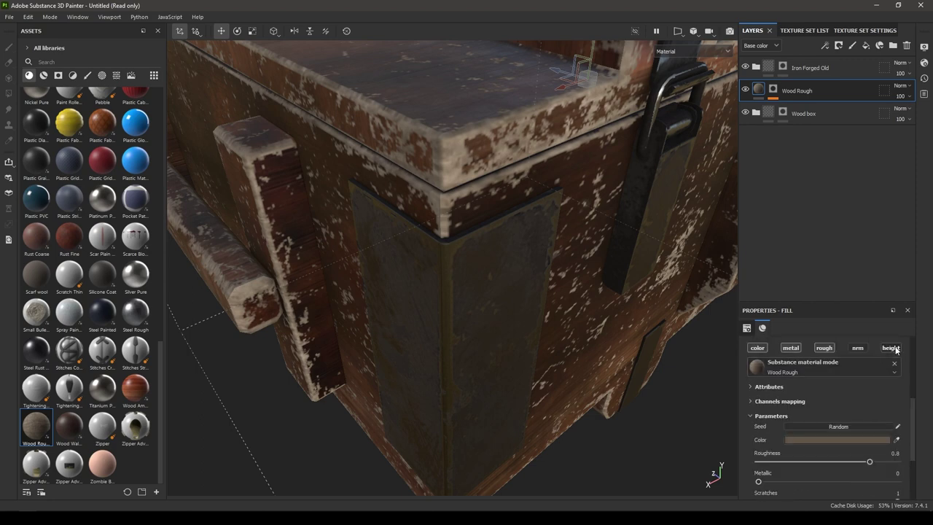
{"action": "scroll", "coordinate": [867, 437], "scroll_direction": "down", "scroll_amount": 2}
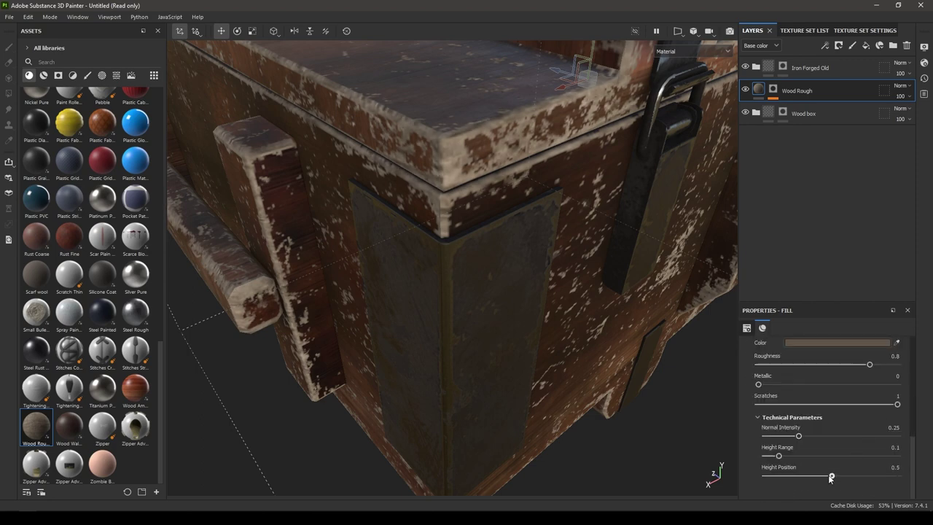
{"action": "left_click_drag", "start_coordinate": [830, 477], "coordinate": [822, 477]}
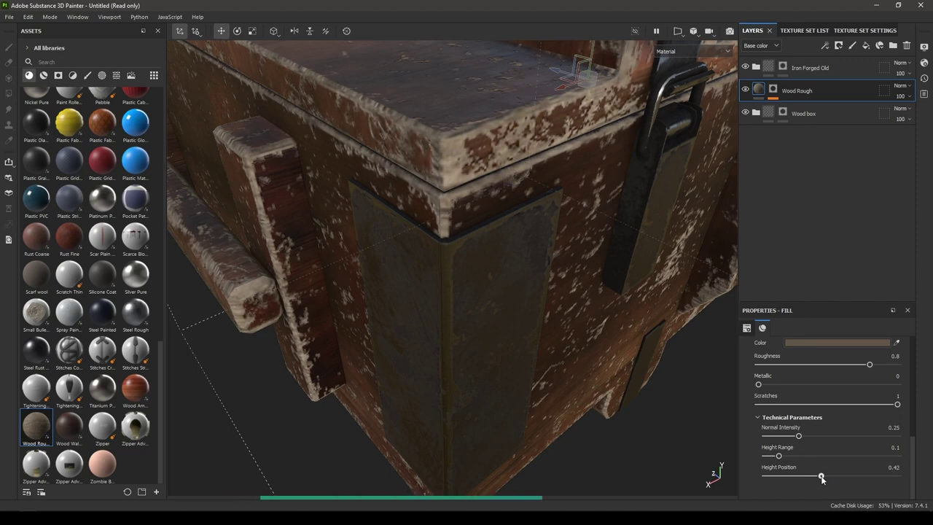
{"action": "left_click_drag", "start_coordinate": [454, 265], "coordinate": [510, 273], "text": "alt"}
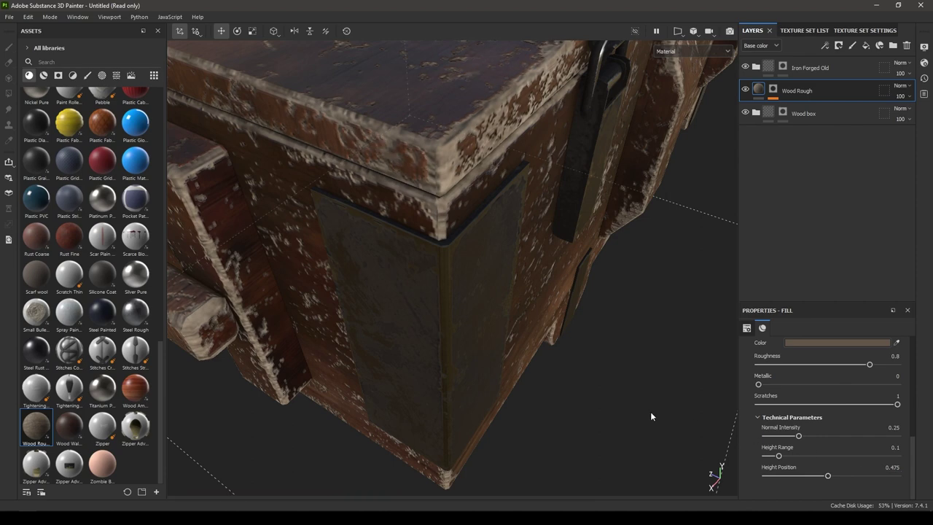
{"action": "left_click_drag", "start_coordinate": [525, 328], "coordinate": [467, 313], "text": "alt"}
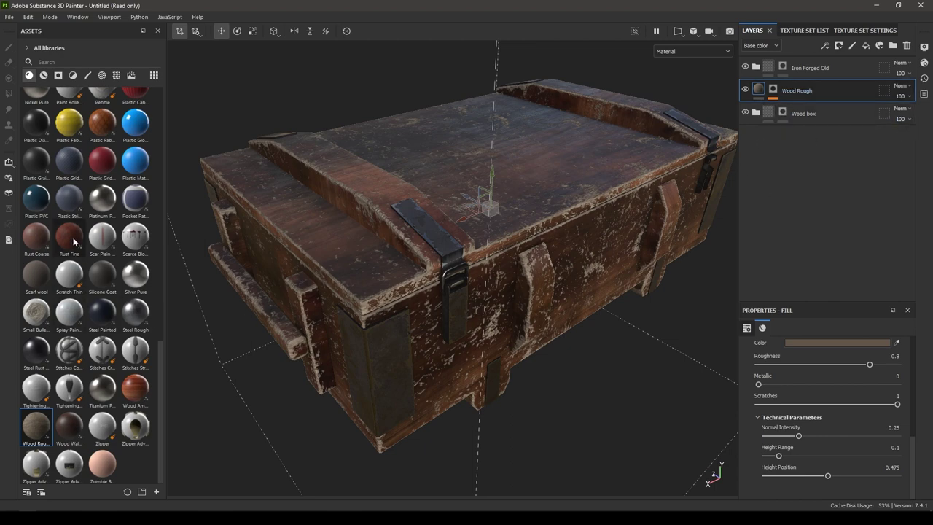
Step: Add the Rust Fine material as the top layer with tri-planar projection and a scale of 5
{"action": "left_click_drag", "start_coordinate": [73, 241], "coordinate": [804, 56]}
{"action": "scroll", "coordinate": [836, 402], "scroll_direction": "up", "scroll_amount": 4}
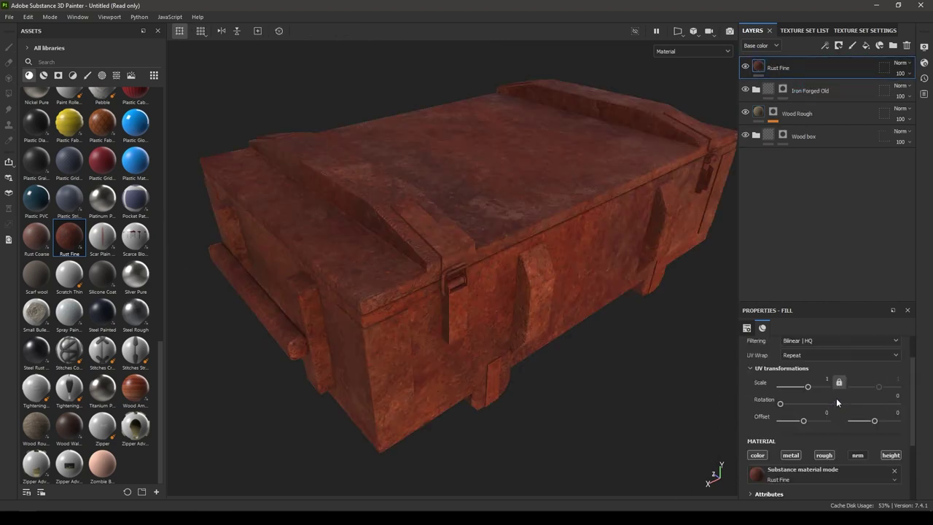
{"action": "scroll", "coordinate": [797, 337], "scroll_direction": "up", "scroll_amount": 1}
{"action": "left_click", "coordinate": [809, 363]}
{"action": "left_click", "coordinate": [806, 396]}
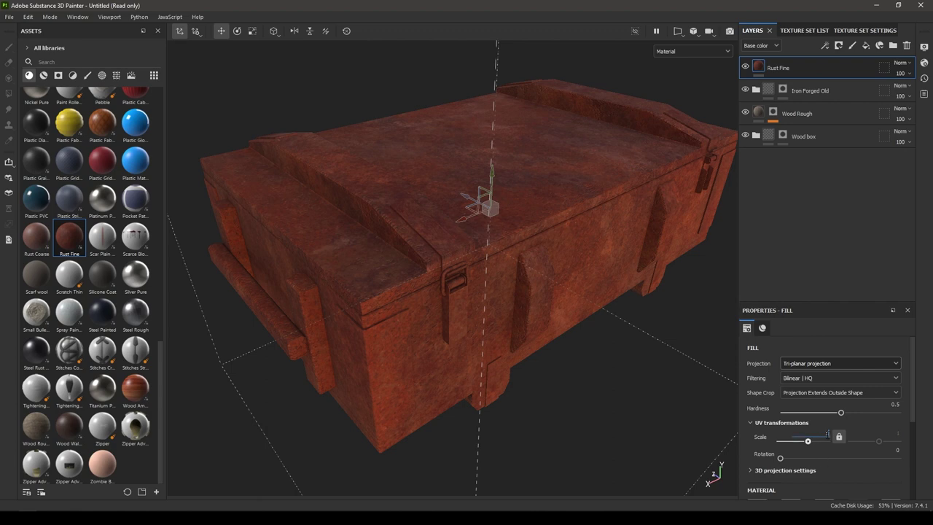
{"action": "scroll", "coordinate": [827, 435], "scroll_direction": "down", "scroll_amount": 2}
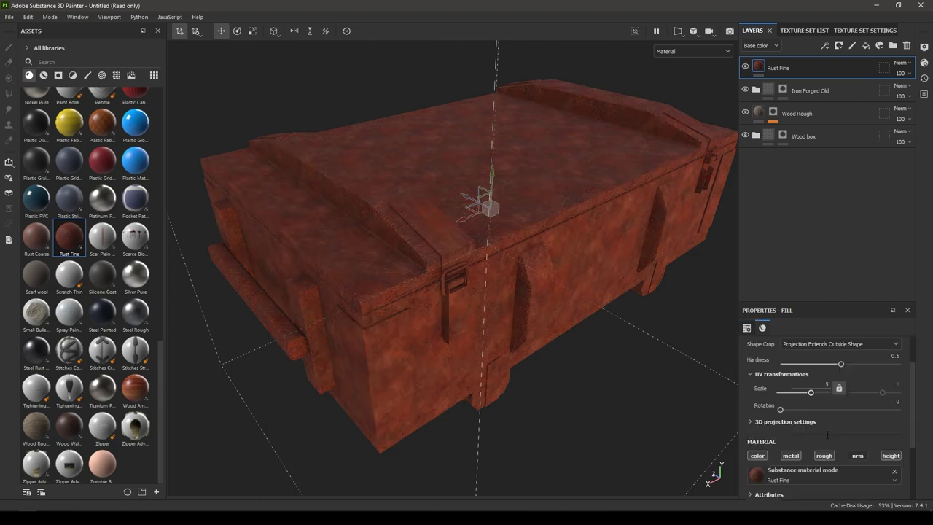
Step: Add a black mask to the Rust Fine layer and assign a Dirt generator to it
{"action": "right_click", "coordinate": [805, 67]}
{"action": "left_click", "coordinate": [826, 84]}
{"action": "right_click", "coordinate": [805, 67]}
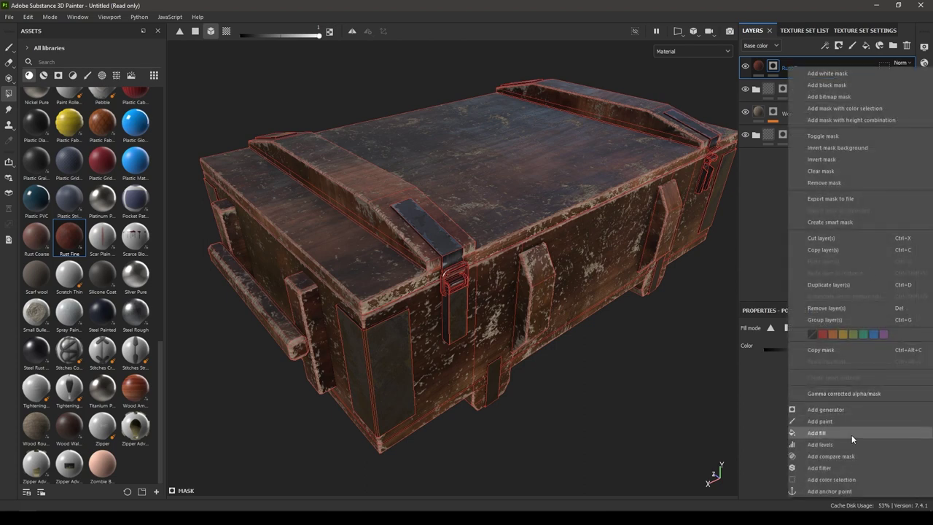
{"action": "left_click", "coordinate": [838, 409]}
{"action": "left_click", "coordinate": [827, 343]}
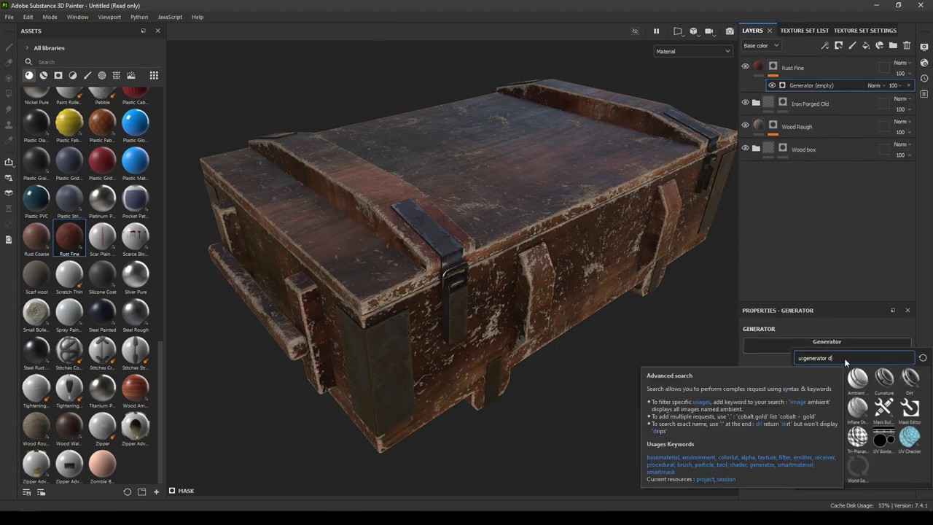
{"action": "type", "text": "dirt"}
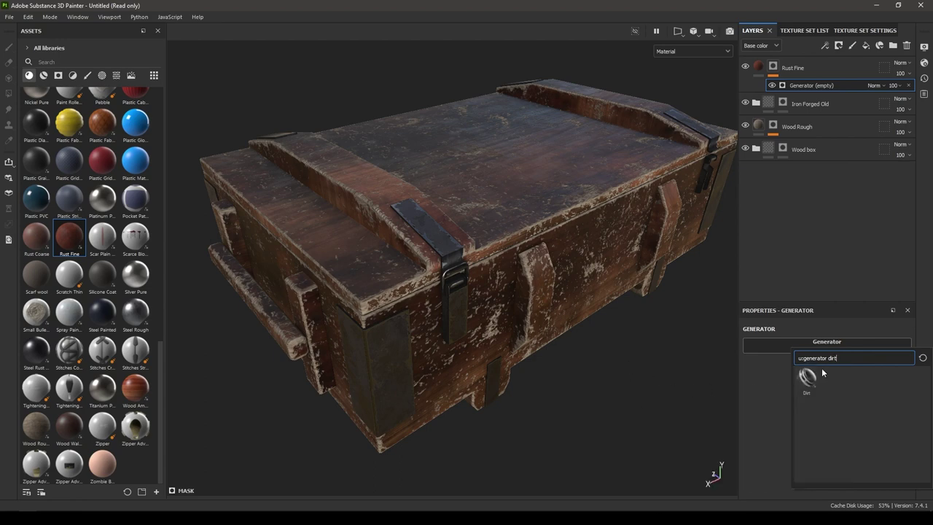
{"action": "left_click", "coordinate": [808, 378]}
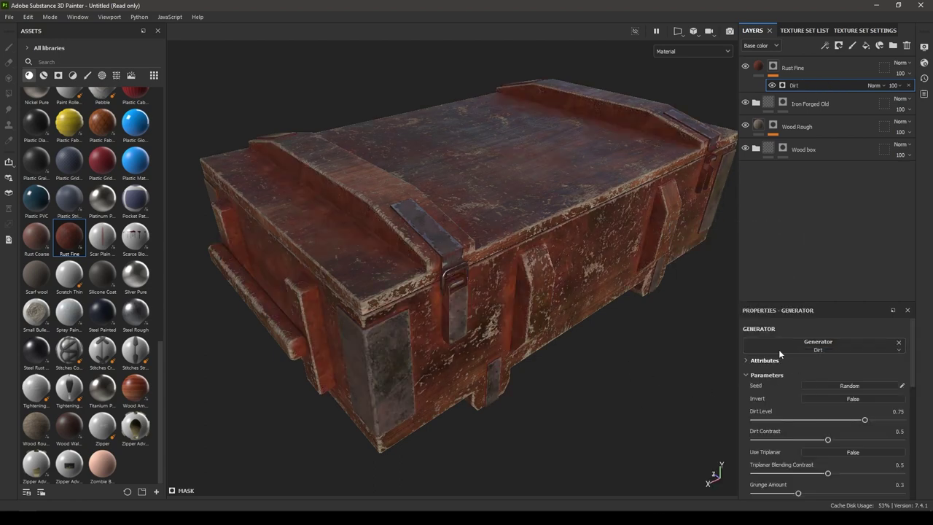
Step: Change the Rust Fine layer's Rust Color to a dusty tan, hex 877A5F
{"action": "left_click_drag", "start_coordinate": [538, 290], "coordinate": [495, 256], "text": "alt"}
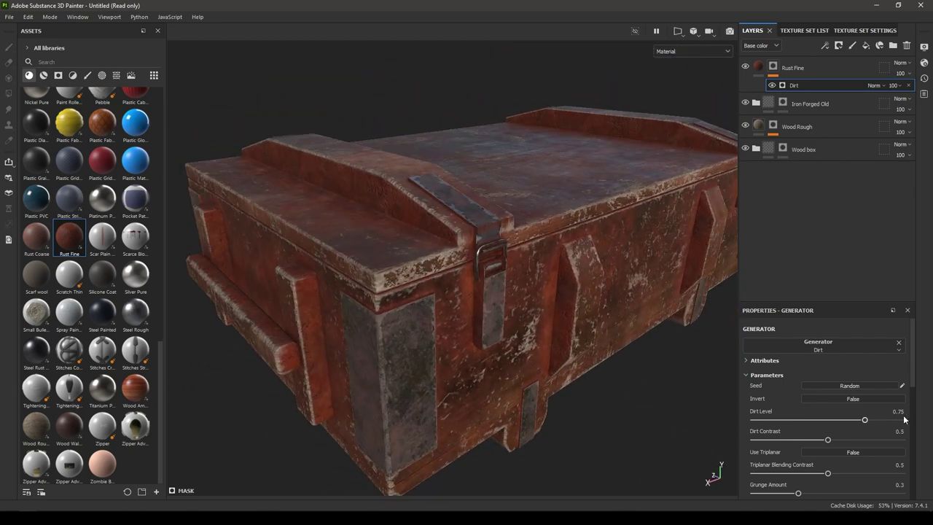
{"action": "left_click", "coordinate": [758, 67]}
{"action": "scroll", "coordinate": [847, 452], "scroll_direction": "down", "scroll_amount": 2}
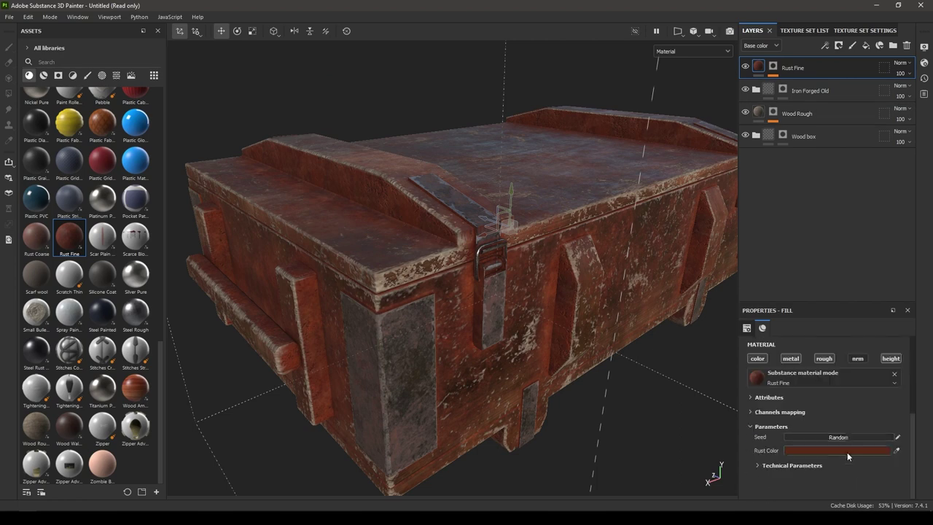
{"action": "left_click", "coordinate": [833, 450]}
{"action": "left_click_drag", "start_coordinate": [752, 319], "coordinate": [740, 319]}
{"action": "left_click_drag", "start_coordinate": [817, 376], "coordinate": [796, 359]}
{"action": "left_click", "coordinate": [733, 325]}
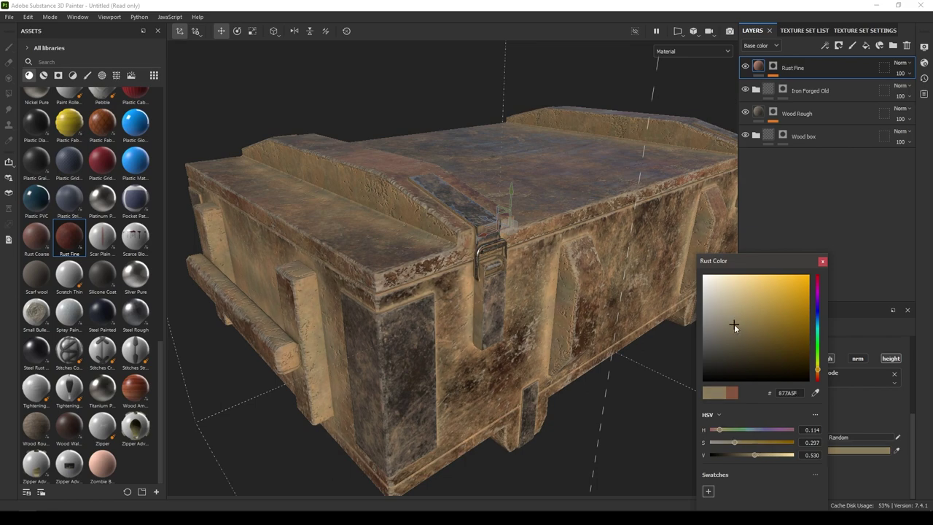
{"action": "left_click", "coordinate": [822, 261]}
Step: Set the Dirt generator's Dirt Level to 0.59, Dirt Contrast to 0.44 and Grunge Amount to 0.37
{"action": "left_click_drag", "start_coordinate": [539, 321], "coordinate": [534, 220], "text": "alt"}
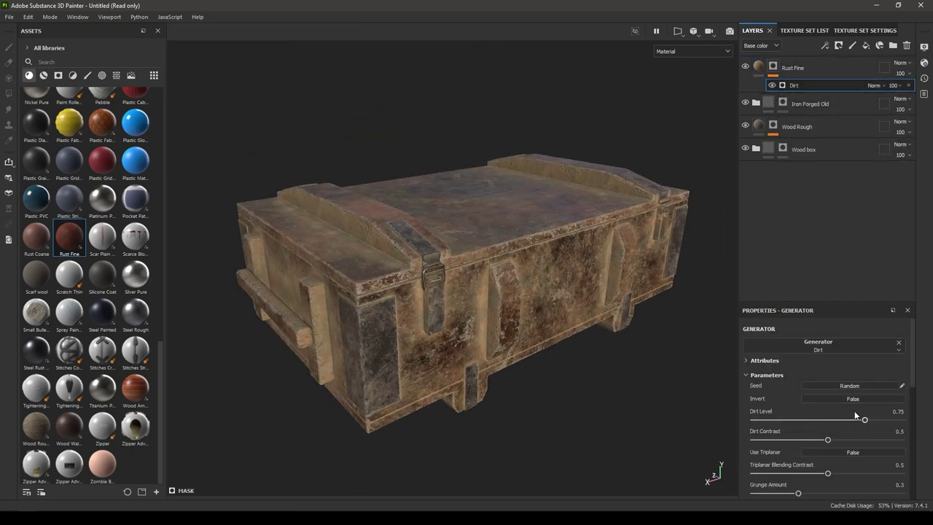
{"action": "scroll", "coordinate": [819, 371], "scroll_direction": "down", "scroll_amount": 3}
{"action": "scroll", "coordinate": [820, 386], "scroll_direction": "up", "scroll_amount": 2}
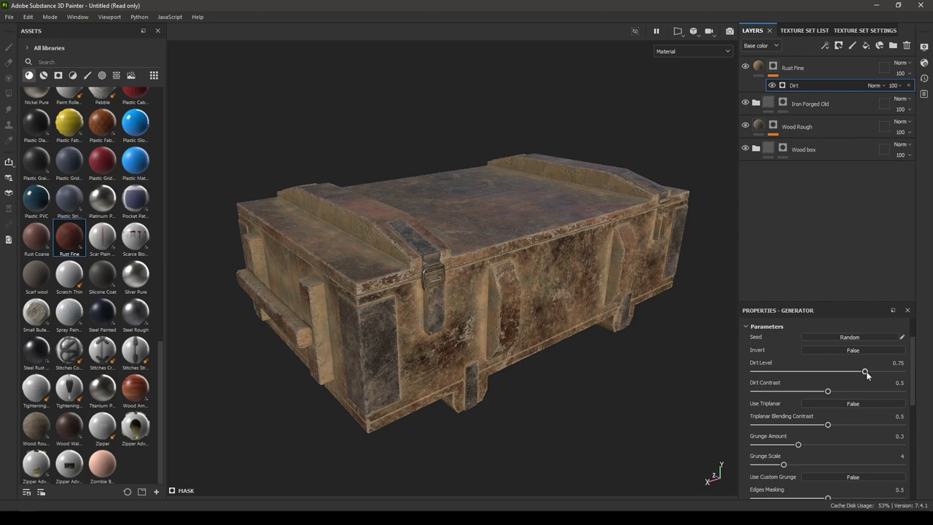
{"action": "left_click_drag", "start_coordinate": [854, 373], "coordinate": [849, 373]}
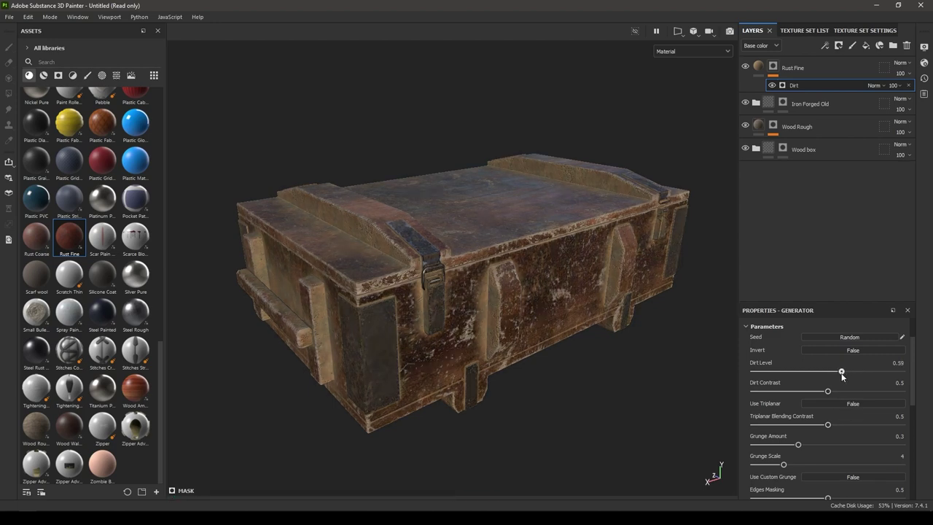
{"action": "left_click_drag", "start_coordinate": [827, 391], "coordinate": [846, 393]}
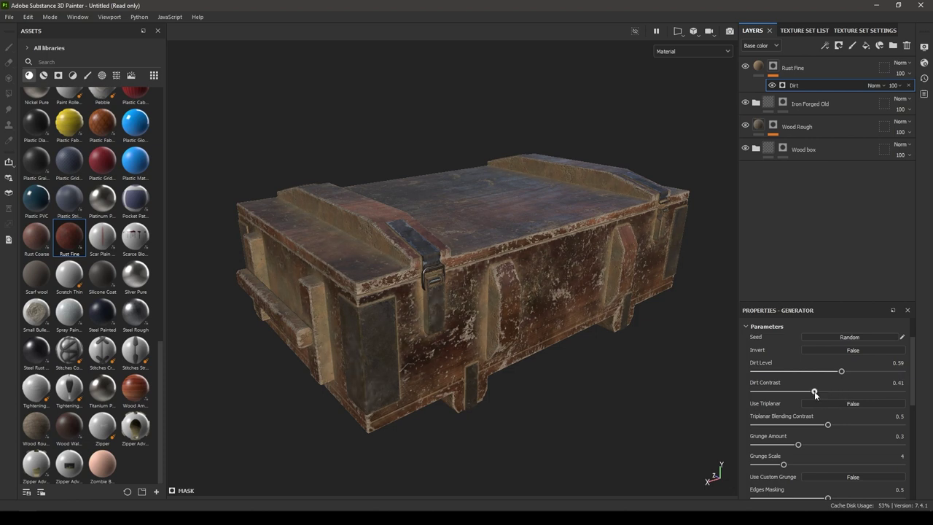
{"action": "left_click_drag", "start_coordinate": [814, 392], "coordinate": [819, 392]}
{"action": "mouse_move", "coordinate": [816, 446]}
{"action": "left_mouse_down"}
{"action": "mouse_move", "coordinate": [827, 444]}
{"action": "mouse_move", "coordinate": [809, 447]}
{"action": "left_mouse_up"}
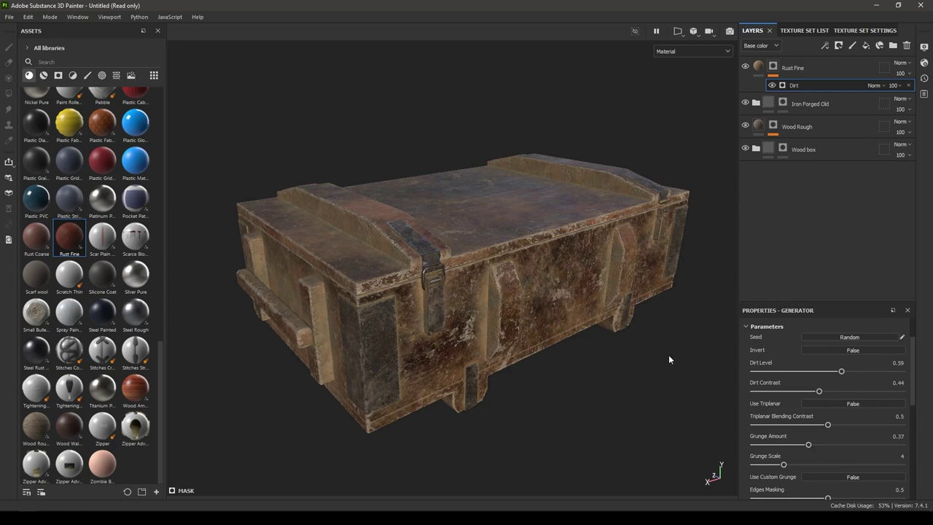
Step: Add a paint effect above the Dirt generator in the Rust Fine mask and choose the Dirt 1 brush
{"action": "left_click_drag", "start_coordinate": [510, 240], "coordinate": [394, 293], "text": "alt"}
{"action": "scroll", "coordinate": [427, 301], "scroll_direction": "up", "scroll_amount": 3}
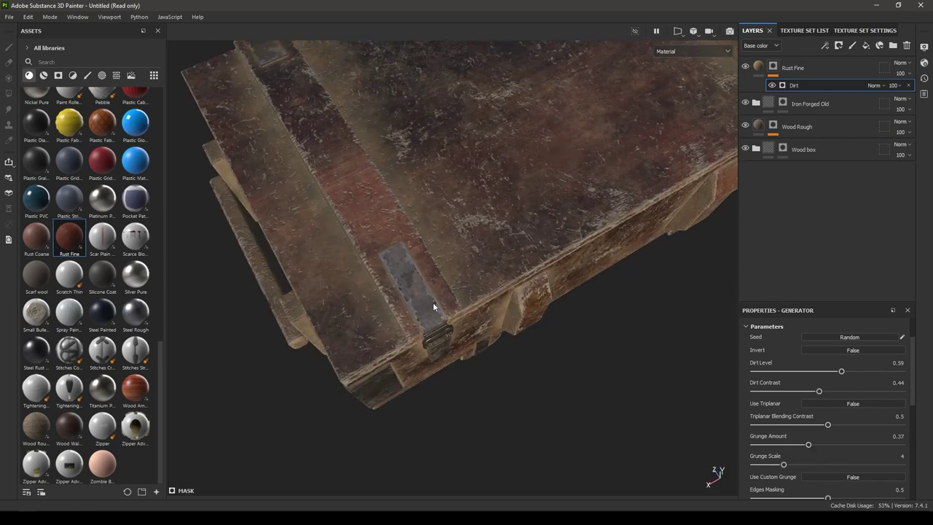
{"action": "middle_click_drag", "start_coordinate": [433, 304], "coordinate": [470, 341], "text": "alt"}
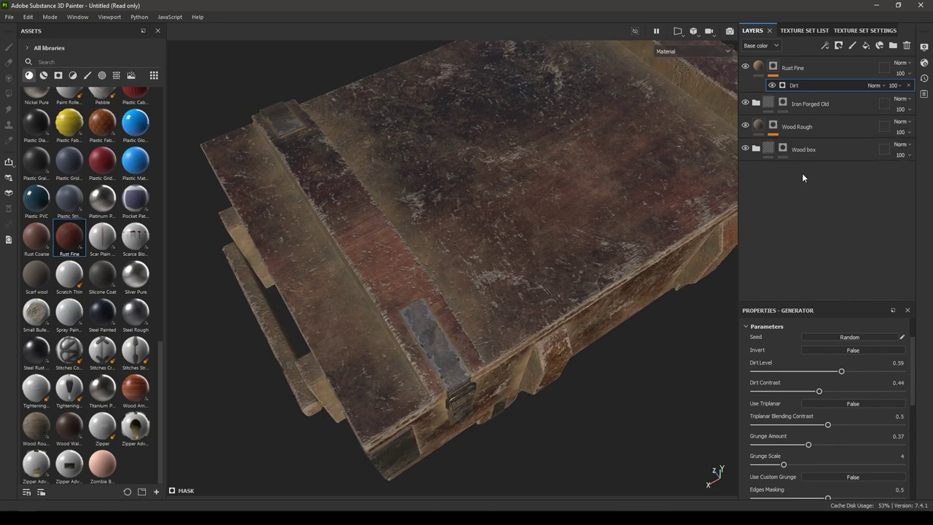
{"action": "right_click", "coordinate": [801, 87]}
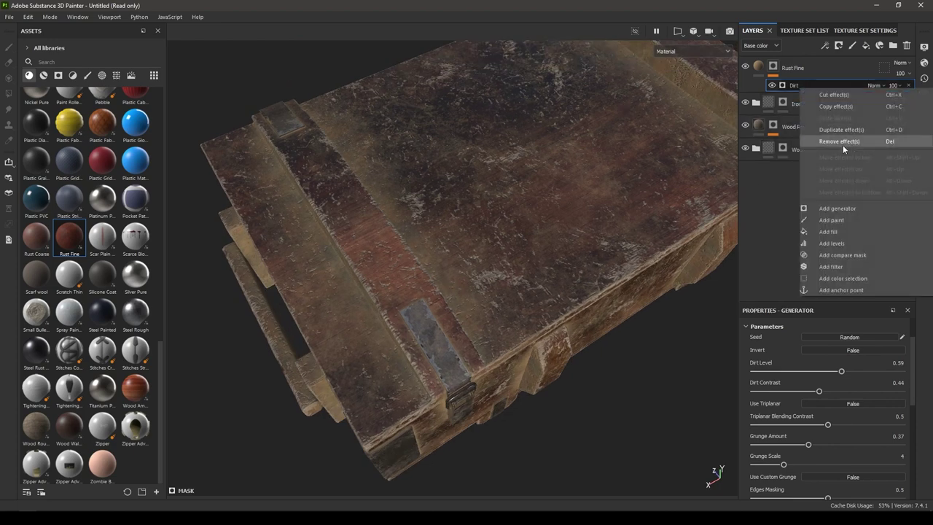
{"action": "left_click", "coordinate": [839, 219]}
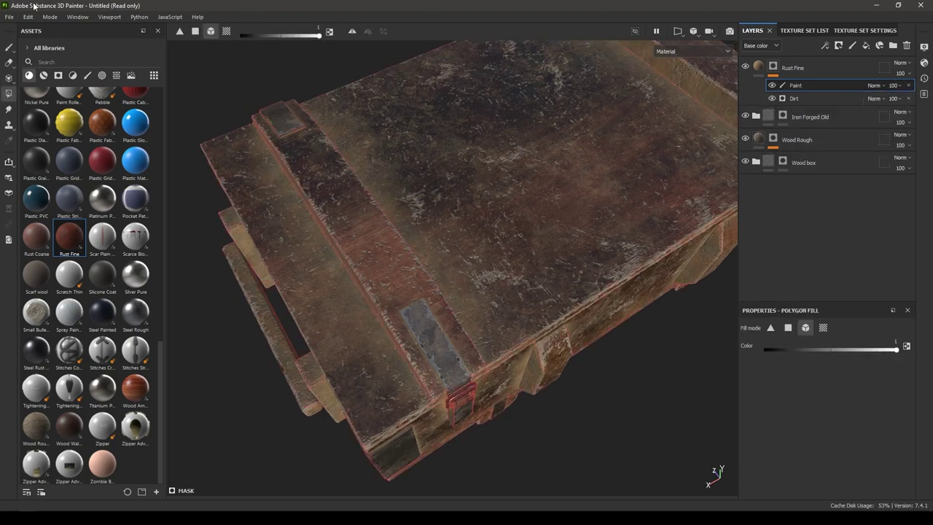
{"action": "left_click", "coordinate": [86, 75]}
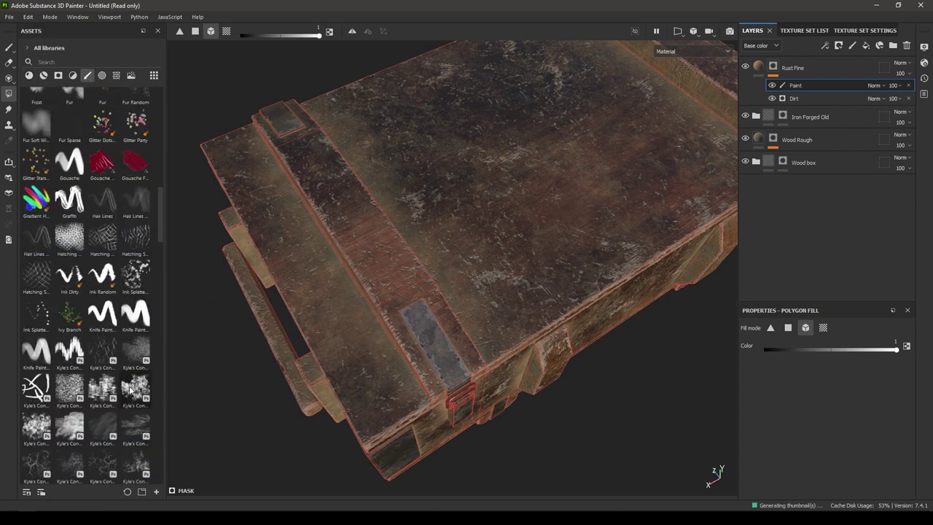
{"action": "scroll", "coordinate": [130, 387], "scroll_direction": "up", "scroll_amount": 10}
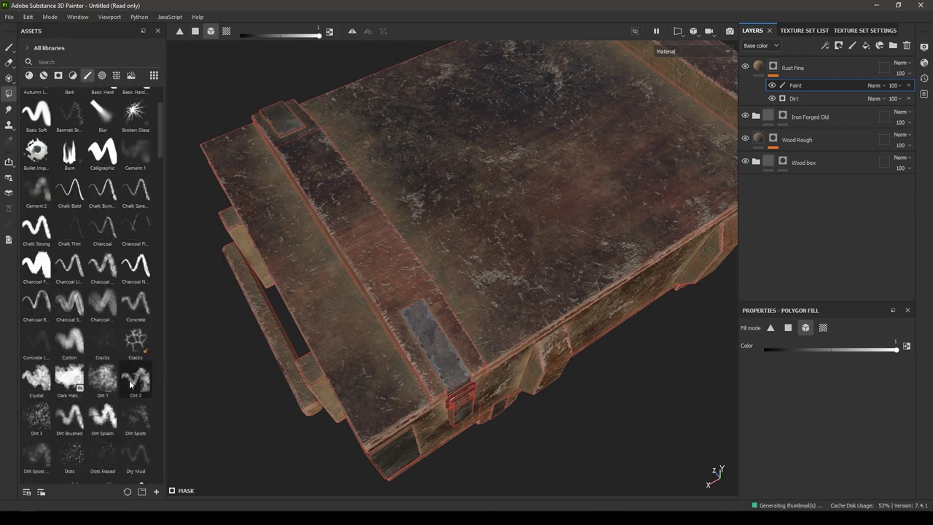
{"action": "left_click", "coordinate": [101, 379]}
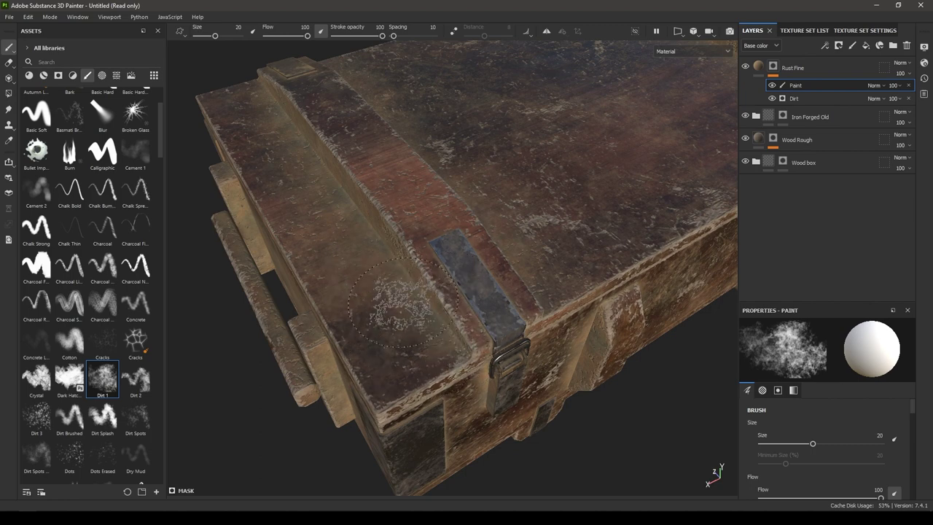
Step: Switch the brush to black and paint out some dust on the lid's outer strip beside the raised batten
{"action": "key", "text": "x"}
{"action": "left_click", "coordinate": [388, 312]}
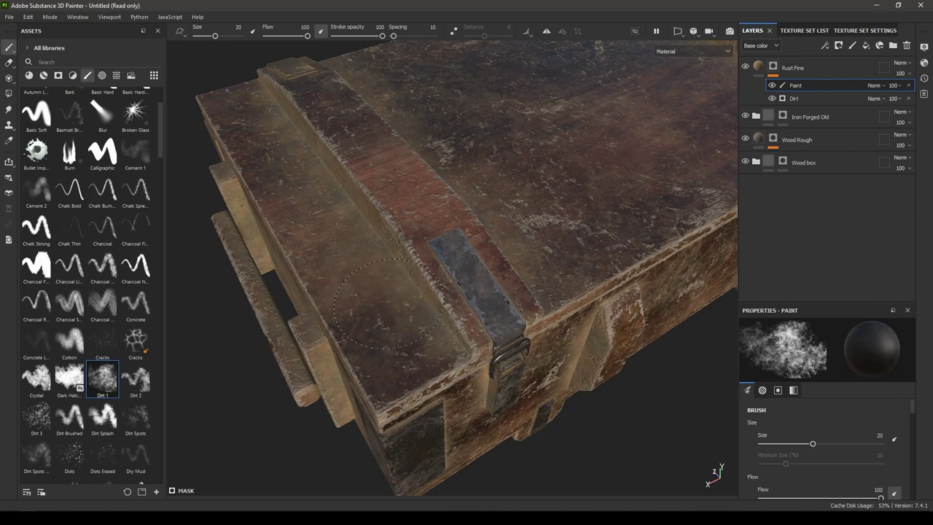
{"action": "left_click", "coordinate": [387, 312]}
{"action": "left_click", "coordinate": [387, 311]}
{"action": "left_click", "coordinate": [387, 310]}
{"action": "left_click_drag", "start_coordinate": [387, 310], "coordinate": [259, 102]}
Step: Continue breaking up the dust on other parts of the crate with black Dirt 1 brush strokes
{"action": "left_click_drag", "start_coordinate": [470, 260], "coordinate": [553, 361], "text": "alt"}
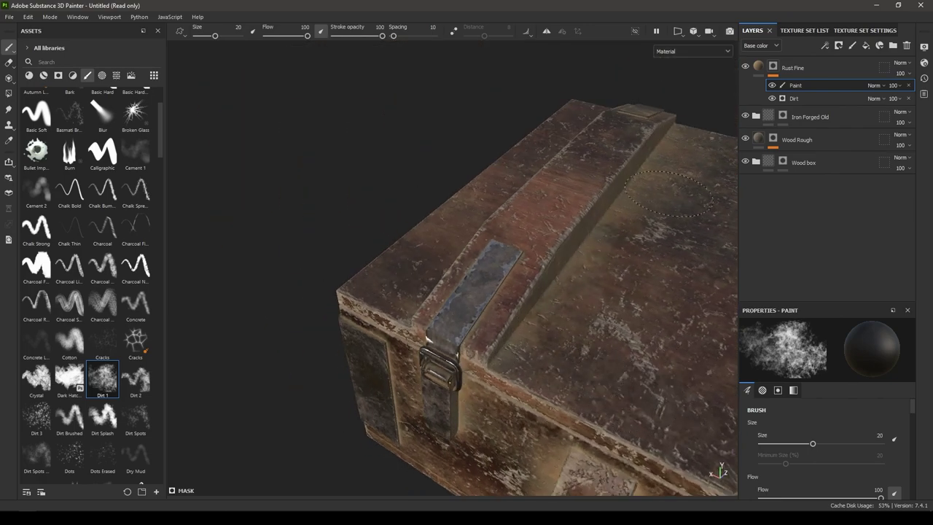
{"action": "left_click_drag", "start_coordinate": [603, 313], "coordinate": [474, 222], "text": "alt"}
{"action": "middle_click_drag", "start_coordinate": [476, 221], "coordinate": [526, 178], "text": "alt"}
{"action": "mouse_move", "coordinate": [343, 218]}
{"action": "left_mouse_down"}
{"action": "mouse_move", "coordinate": [368, 310]}
{"action": "mouse_move", "coordinate": [383, 281]}
{"action": "left_mouse_up"}
{"action": "mouse_move", "coordinate": [426, 254]}
{"action": "left_mouse_down", "text": "alt"}
{"action": "mouse_move", "coordinate": [398, 238]}
{"action": "mouse_move", "coordinate": [442, 240]}
{"action": "mouse_move", "coordinate": [459, 305]}
{"action": "left_mouse_up", "text": "alt"}
{"action": "left_click_drag", "start_coordinate": [459, 304], "coordinate": [501, 314], "text": "alt"}
{"action": "mouse_move", "coordinate": [287, 226]}
{"action": "left_mouse_down"}
{"action": "mouse_move", "coordinate": [295, 258]}
{"action": "mouse_move", "coordinate": [283, 223]}
{"action": "left_mouse_up"}
{"action": "left_click_drag", "start_coordinate": [383, 308], "coordinate": [304, 262], "text": "alt"}
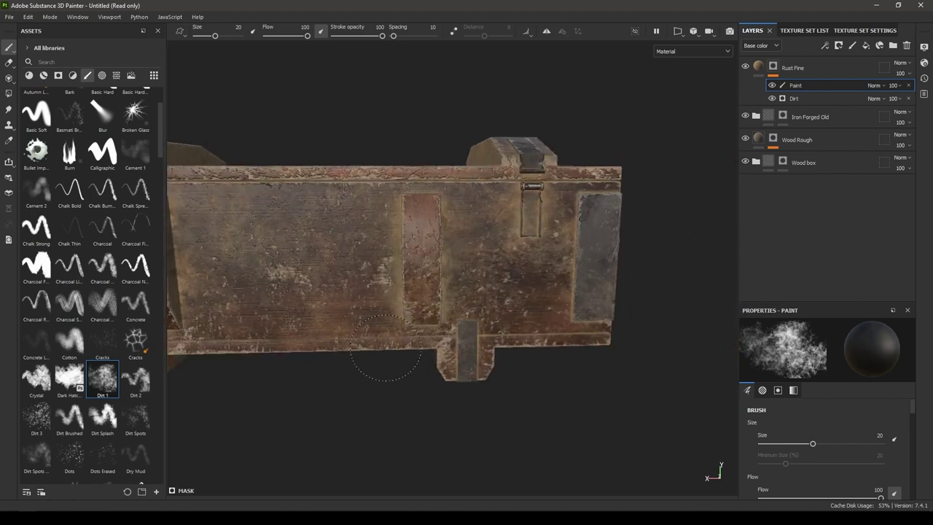
Step: Examine the dust and wear on the crate's handle end, long sides and lid from several angles
{"action": "left_click_drag", "start_coordinate": [543, 248], "coordinate": [382, 244], "text": "alt"}
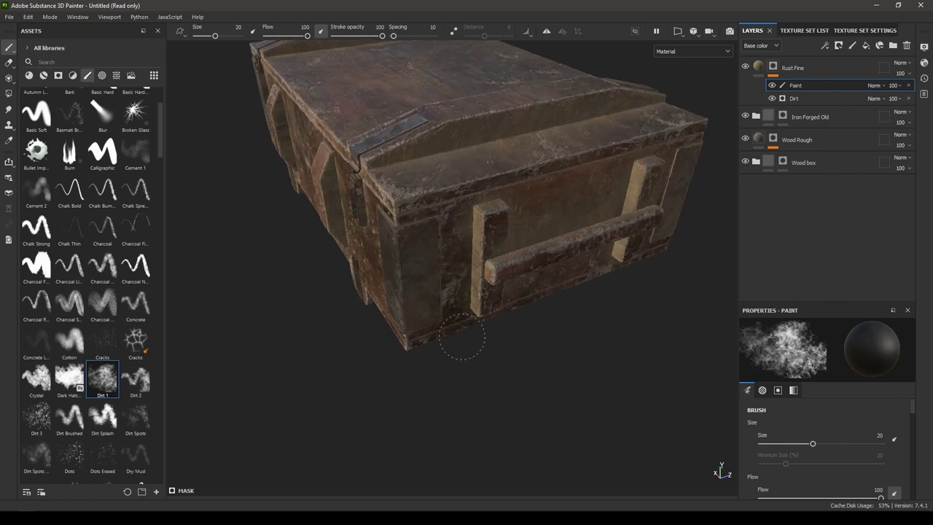
{"action": "left_click_drag", "start_coordinate": [486, 231], "coordinate": [487, 229], "text": "alt"}
{"action": "left_click_drag", "start_coordinate": [478, 315], "coordinate": [446, 166], "text": "alt"}
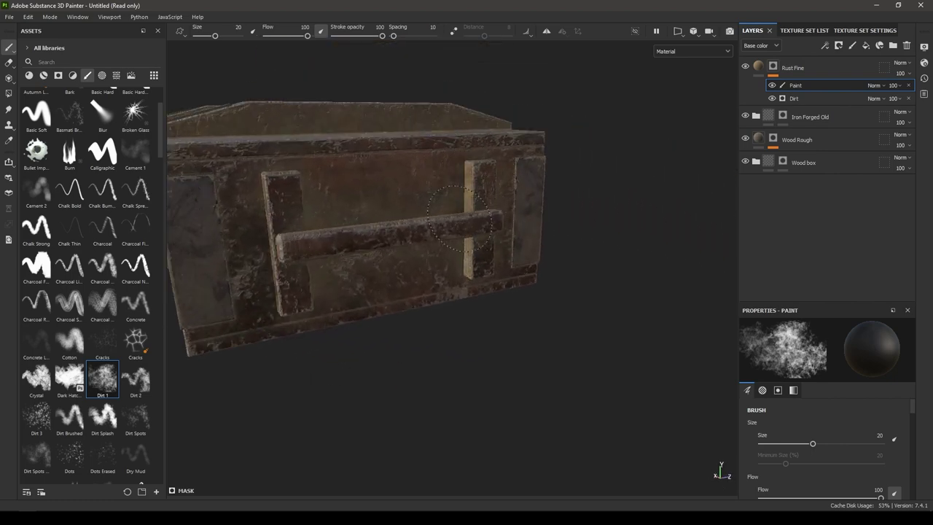
{"action": "left_click_drag", "start_coordinate": [466, 197], "coordinate": [379, 208], "text": "alt"}
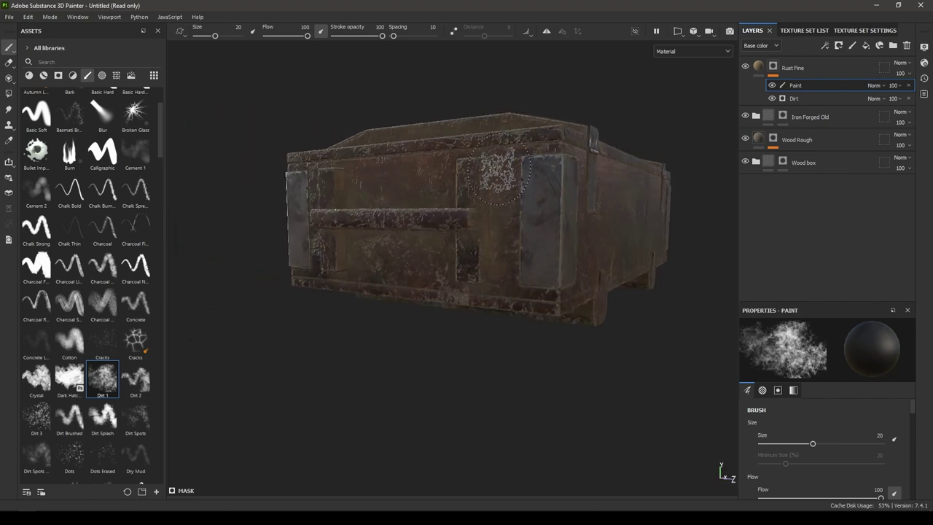
{"action": "mouse_move", "coordinate": [505, 284]}
{"action": "left_mouse_down", "text": "alt"}
{"action": "mouse_move", "coordinate": [521, 187]}
{"action": "mouse_move", "coordinate": [364, 235]}
{"action": "mouse_move", "coordinate": [408, 146]}
{"action": "mouse_move", "coordinate": [404, 106]}
{"action": "mouse_move", "coordinate": [459, 189]}
{"action": "mouse_move", "coordinate": [430, 182]}
{"action": "mouse_move", "coordinate": [455, 67]}
{"action": "left_mouse_up", "text": "alt"}
{"action": "middle_click_drag", "start_coordinate": [455, 69], "coordinate": [420, 130], "text": "alt"}
{"action": "left_click_drag", "start_coordinate": [457, 123], "coordinate": [457, 193], "text": "alt"}
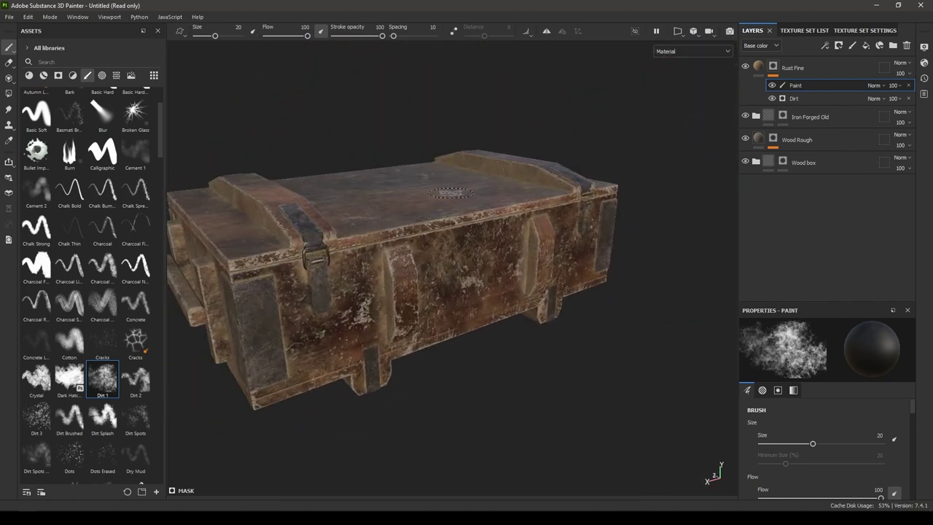
{"action": "middle_click_drag", "start_coordinate": [457, 193], "coordinate": [486, 203], "text": "alt"}
{"action": "right_click_drag", "start_coordinate": [486, 203], "coordinate": [510, 219], "text": "alt"}
{"action": "middle_click_drag", "start_coordinate": [511, 219], "coordinate": [568, 176], "text": "alt"}
{"action": "right_click_drag", "start_coordinate": [568, 175], "coordinate": [403, 111], "text": "alt"}
{"action": "middle_click_drag", "start_coordinate": [403, 111], "coordinate": [388, 90], "text": "alt"}
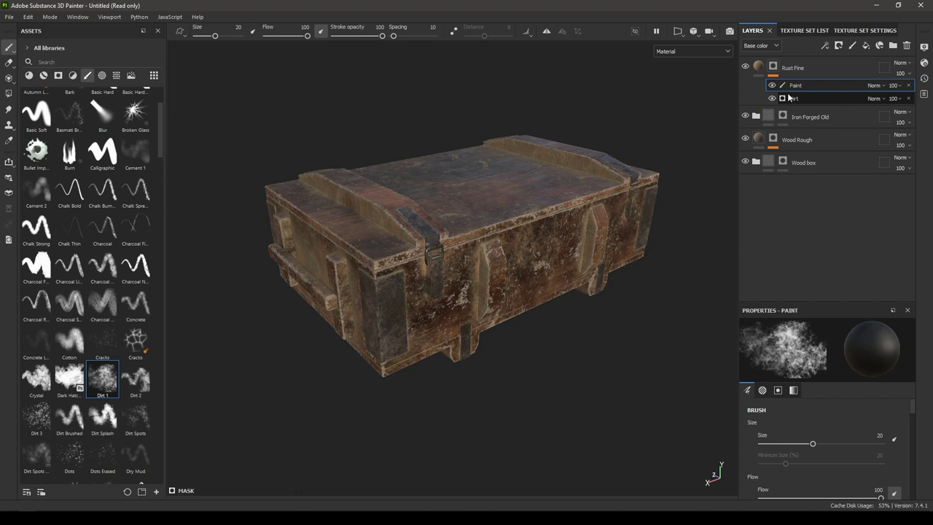
Step: Group the Rust Fine, Iron Forged Old, Wood Rough and Wood box layers into one folder, and collapse and hide it
{"action": "left_click", "coordinate": [809, 162]}
{"action": "left_click", "coordinate": [809, 137], "text": "ctrl"}
{"action": "left_click", "coordinate": [807, 117], "text": "ctrl"}
{"action": "left_click", "coordinate": [800, 69], "text": "ctrl"}
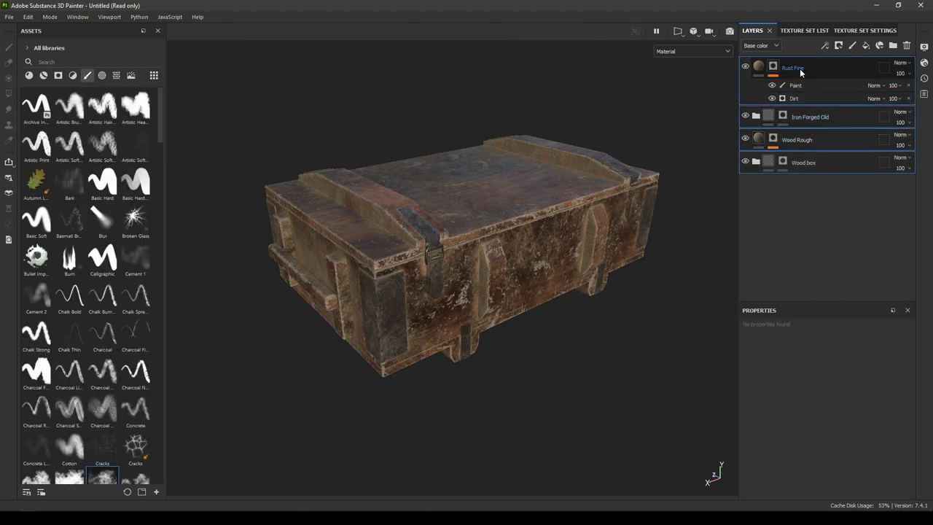
{"action": "key", "text": "ctrl+g"}
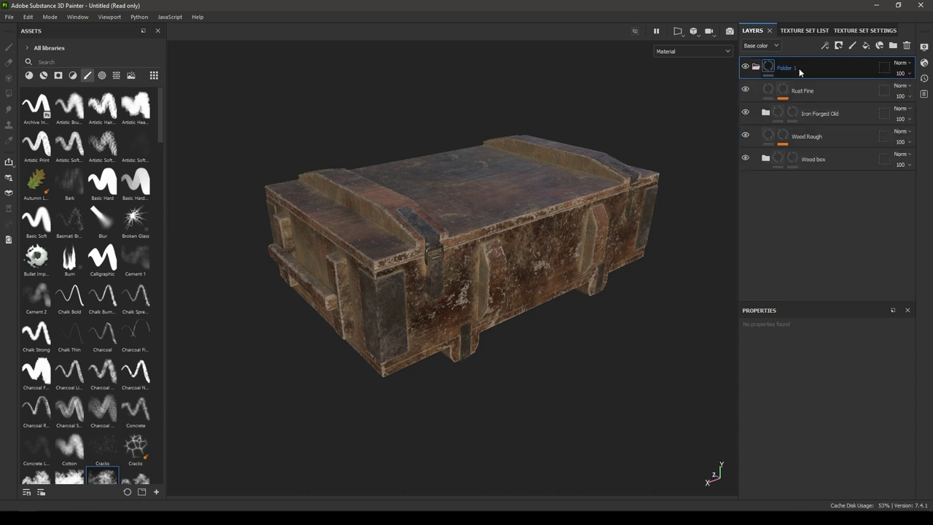
{"action": "left_click", "coordinate": [756, 68]}
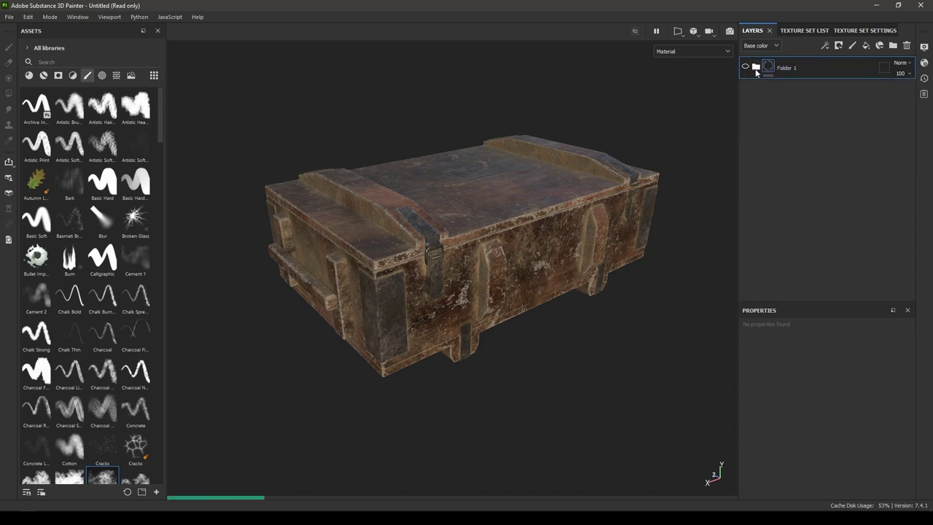
Step: Add a paint layer above the folder with only the height channel enabled and a height value of 0.5282
{"action": "left_click_drag", "start_coordinate": [510, 197], "coordinate": [489, 233], "text": "alt"}
{"action": "scroll", "coordinate": [489, 233], "scroll_direction": "up", "scroll_amount": 3}
{"action": "mouse_move", "coordinate": [489, 233]}
{"action": "middle_mouse_down", "text": "alt"}
{"action": "mouse_move", "coordinate": [492, 272]}
{"action": "mouse_move", "coordinate": [488, 218]}
{"action": "middle_mouse_up", "text": "alt"}
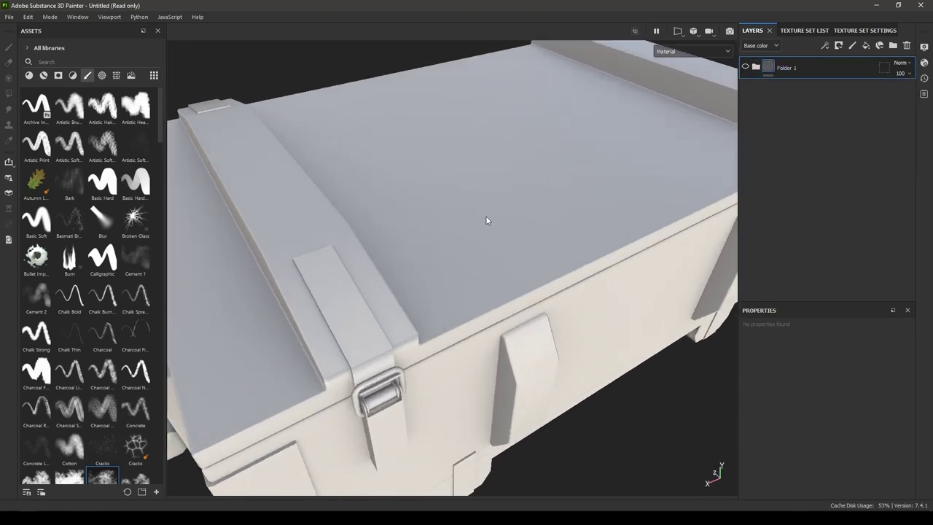
{"action": "left_click_drag", "start_coordinate": [487, 218], "coordinate": [489, 309], "text": "alt"}
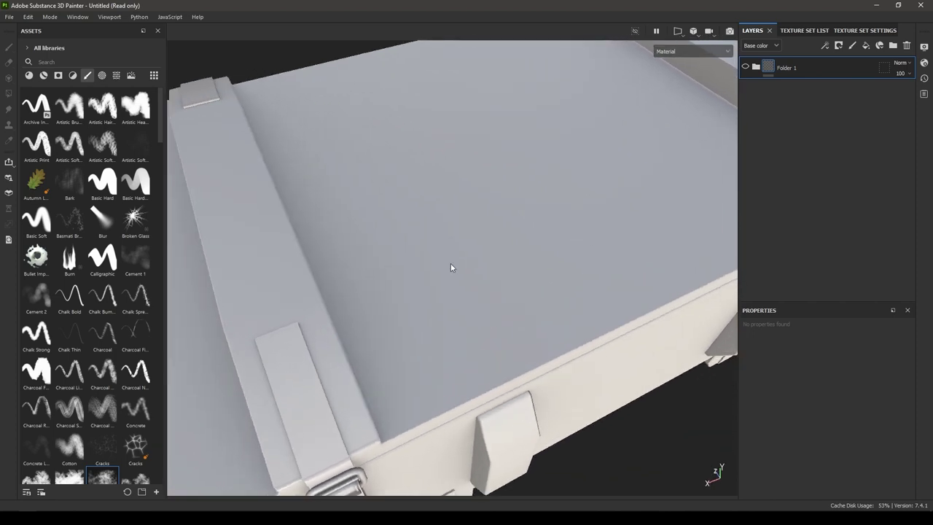
{"action": "left_click_drag", "start_coordinate": [452, 267], "coordinate": [551, 206], "text": "alt"}
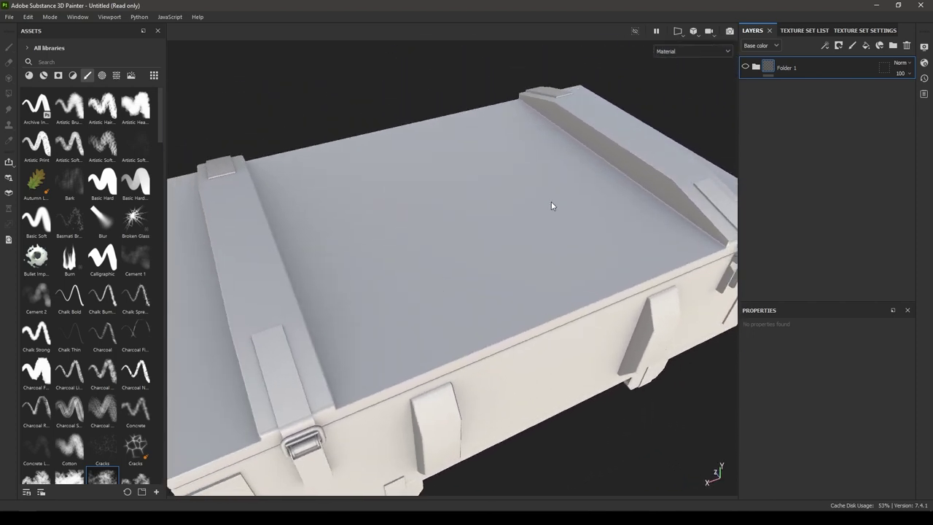
{"action": "left_click", "coordinate": [856, 49]}
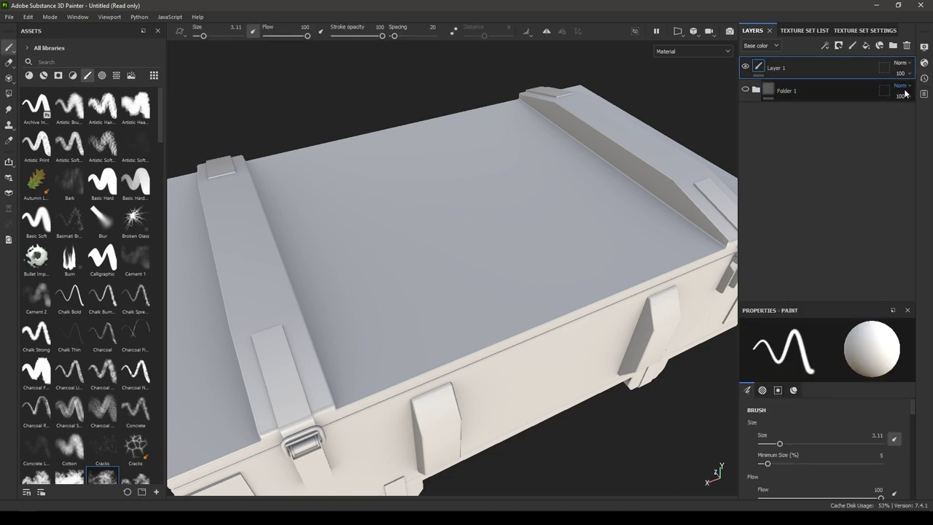
{"action": "scroll", "coordinate": [892, 401], "scroll_direction": "down", "scroll_amount": 5}
{"action": "scroll", "coordinate": [872, 466], "scroll_direction": "down", "scroll_amount": 1}
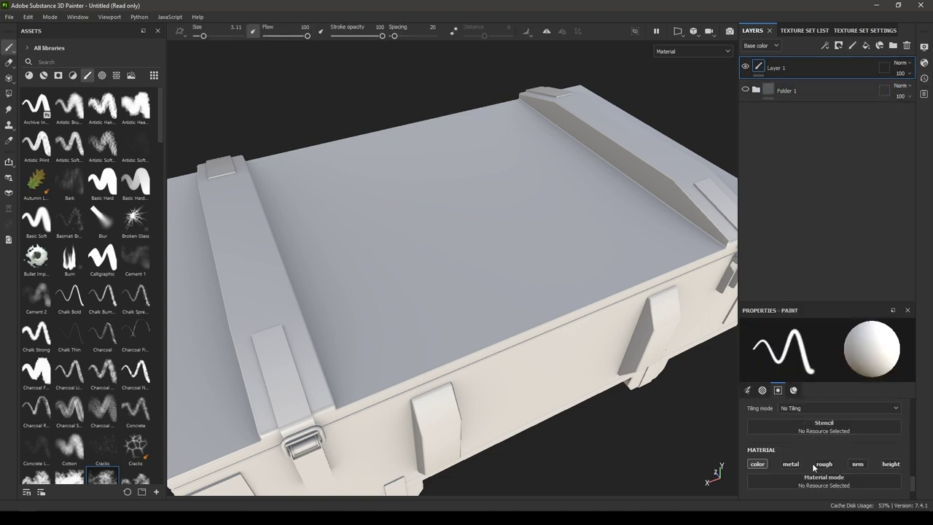
{"action": "left_click", "coordinate": [758, 466]}
{"action": "left_click", "coordinate": [889, 466]}
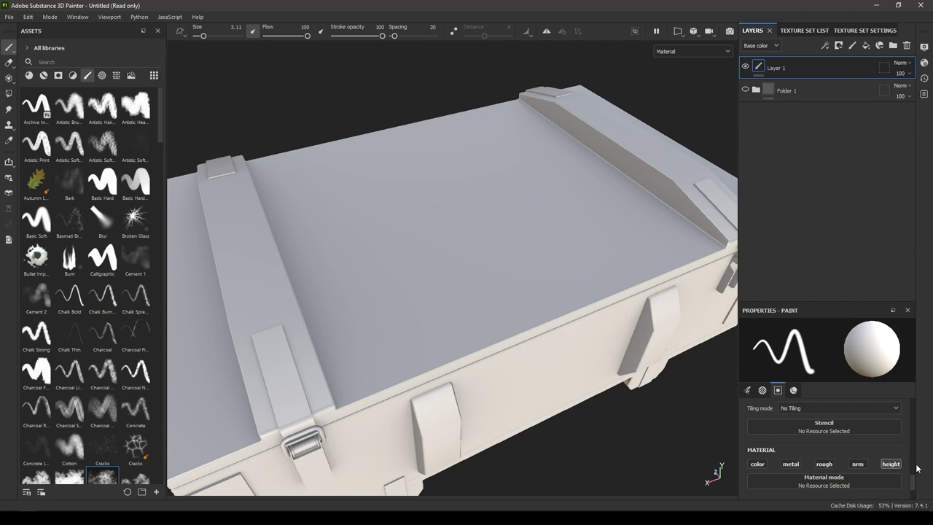
{"action": "scroll", "coordinate": [911, 459], "scroll_direction": "down", "scroll_amount": 2}
{"action": "left_click_drag", "start_coordinate": [822, 487], "coordinate": [853, 487]}
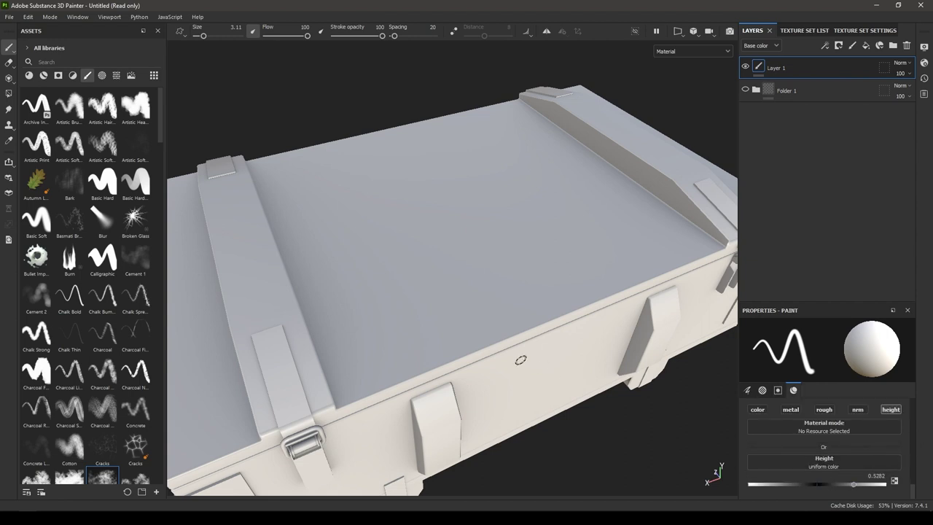
Step: Paint a roughly straight height stroke across the middle of the lid and check its relief up close
{"action": "left_click_drag", "start_coordinate": [370, 255], "coordinate": [537, 222]}
{"action": "right_click_drag", "start_coordinate": [490, 268], "coordinate": [437, 285], "text": "alt"}
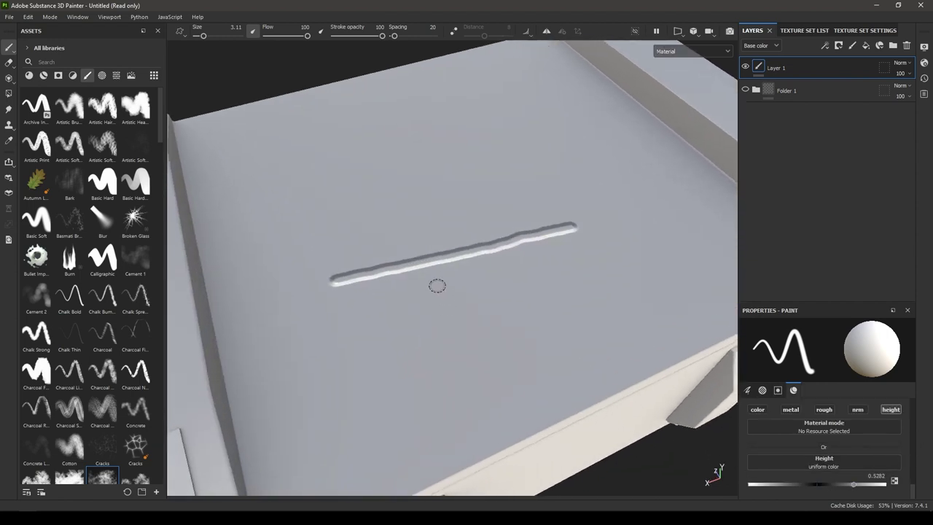
{"action": "middle_click_drag", "start_coordinate": [425, 277], "coordinate": [440, 239], "text": "alt"}
{"action": "left_click_drag", "start_coordinate": [372, 235], "coordinate": [397, 194], "text": "alt"}
{"action": "right_click_drag", "start_coordinate": [405, 194], "coordinate": [444, 343], "text": "alt"}
{"action": "left_click_drag", "start_coordinate": [444, 343], "coordinate": [443, 333], "text": "alt"}
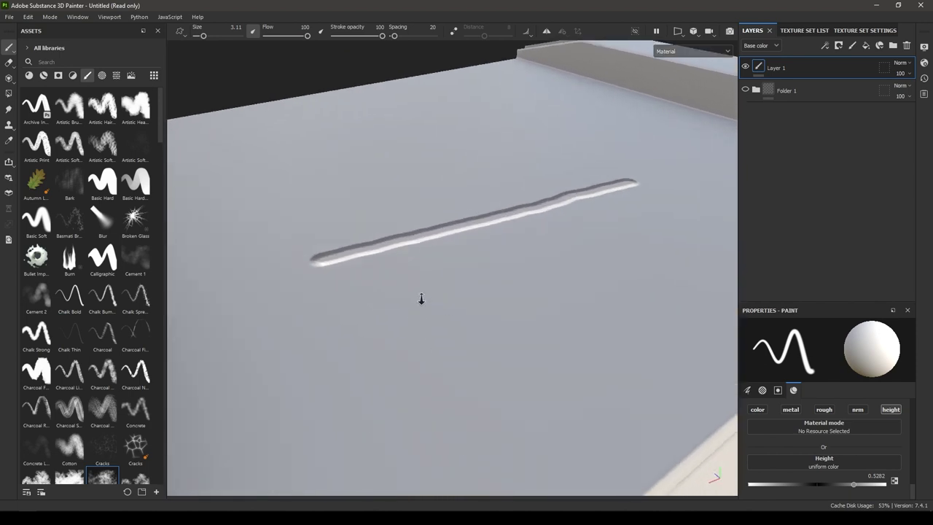
{"action": "left_click_drag", "start_coordinate": [421, 299], "coordinate": [549, 112], "text": "alt"}
{"action": "left_click_drag", "start_coordinate": [310, 307], "coordinate": [374, 277], "text": "alt"}
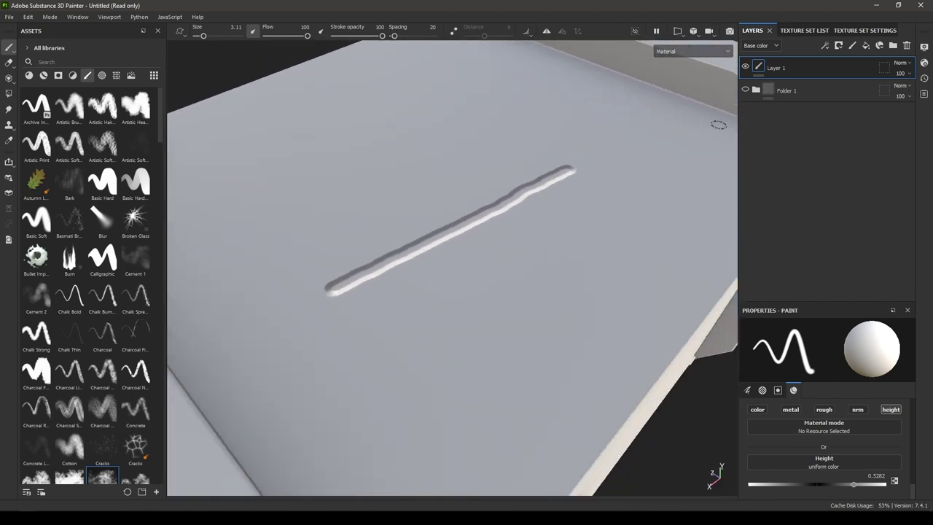
Step: Add a filter to the height paint layer and assign the Blur filter to it
{"action": "right_click", "coordinate": [784, 71]}
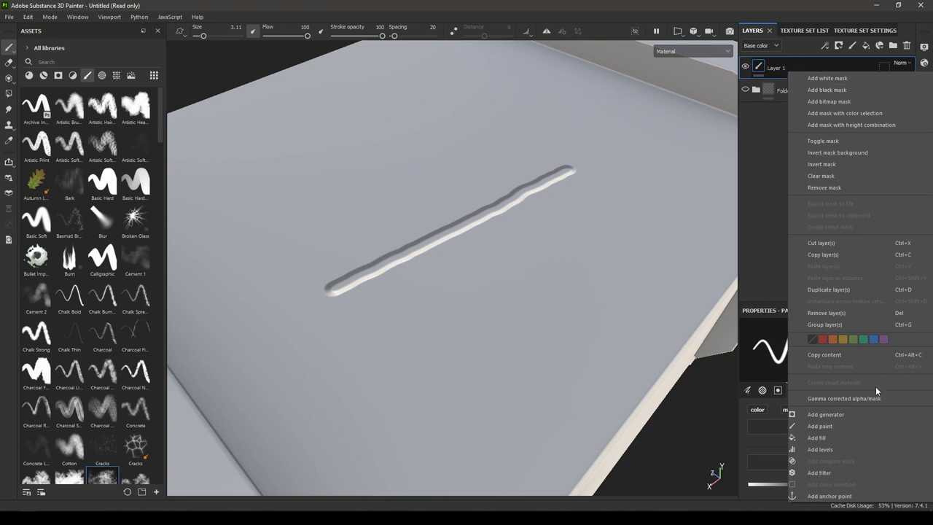
{"action": "left_click", "coordinate": [848, 471]}
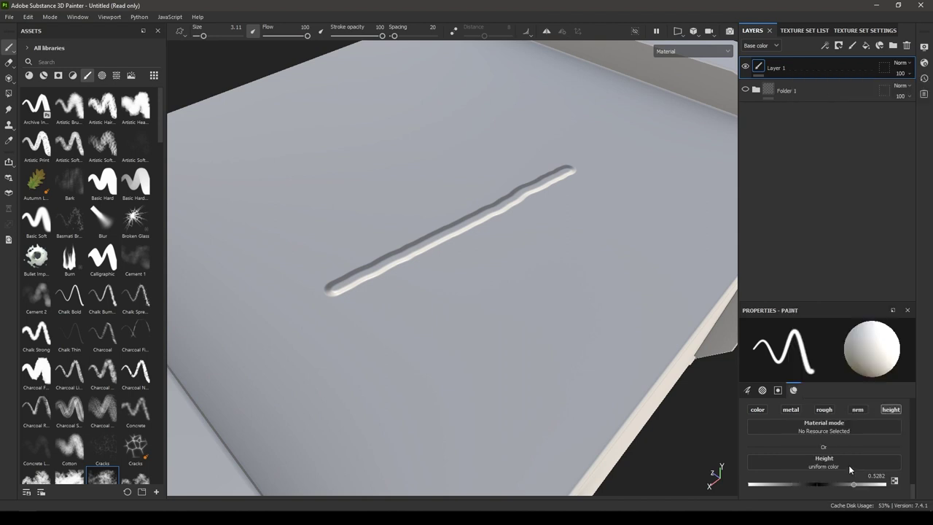
{"action": "left_click", "coordinate": [819, 364]}
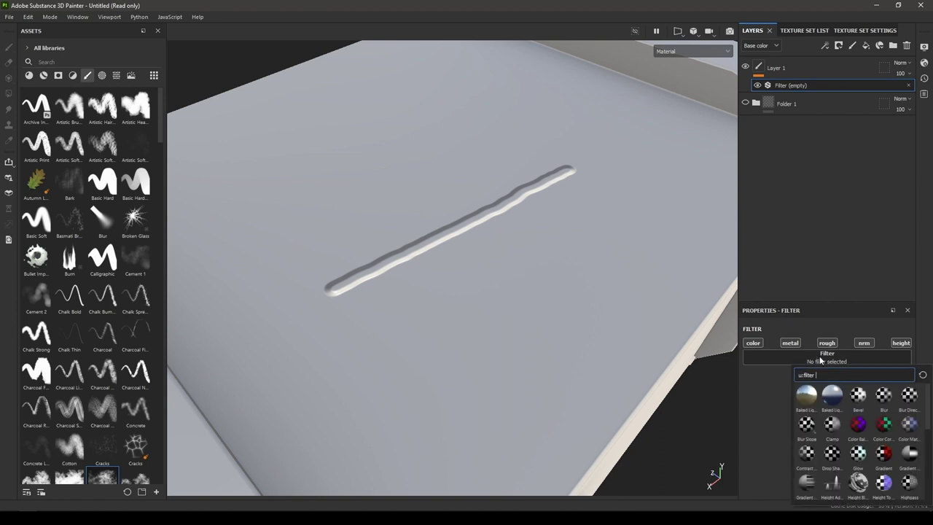
{"action": "type", "text": "blur"}
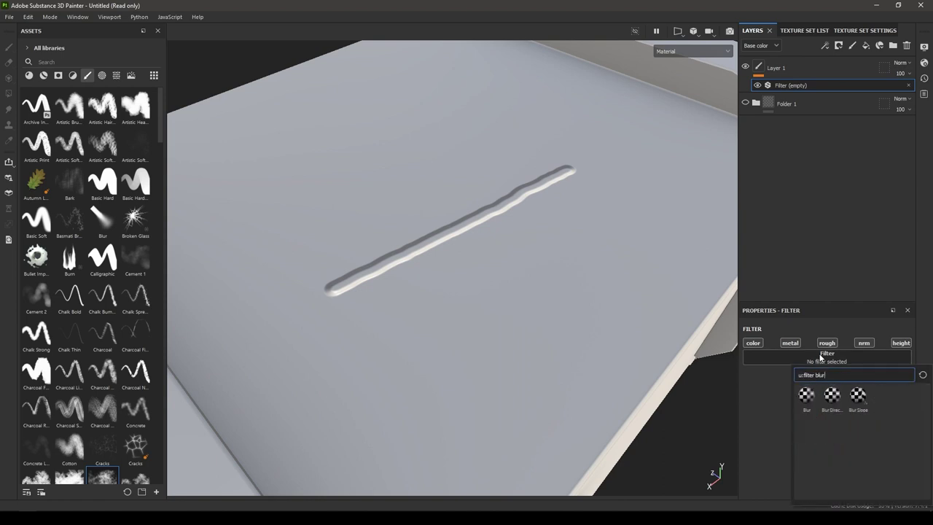
{"action": "left_click", "coordinate": [807, 397]}
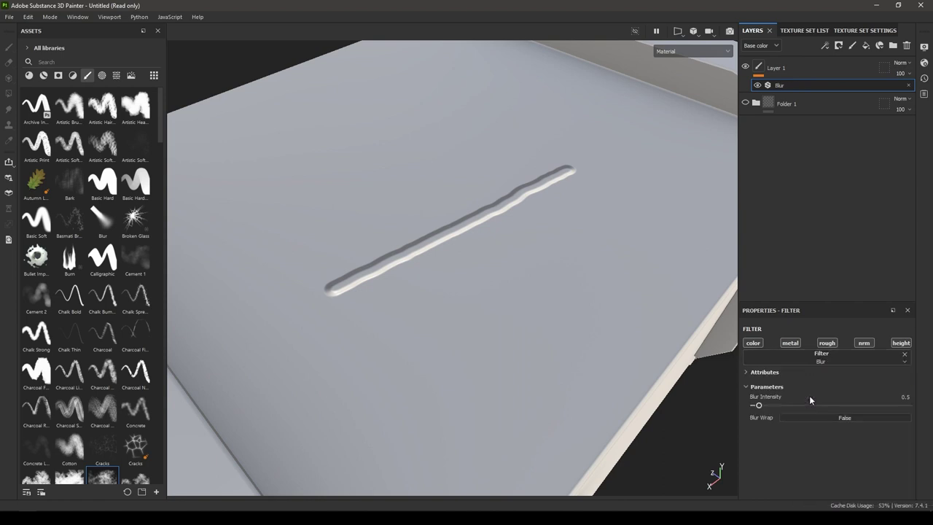
Step: Set the filter's Blur Intensity to 2.48 to soften the stroke on the lid
{"action": "mouse_move", "coordinate": [350, 379]}
{"action": "left_mouse_down", "text": "alt"}
{"action": "mouse_move", "coordinate": [384, 379]}
{"action": "mouse_move", "coordinate": [399, 368]}
{"action": "left_mouse_up", "text": "alt"}
{"action": "right_click_drag", "start_coordinate": [399, 368], "coordinate": [407, 358], "text": "alt"}
{"action": "left_click_drag", "start_coordinate": [407, 357], "coordinate": [429, 348], "text": "alt"}
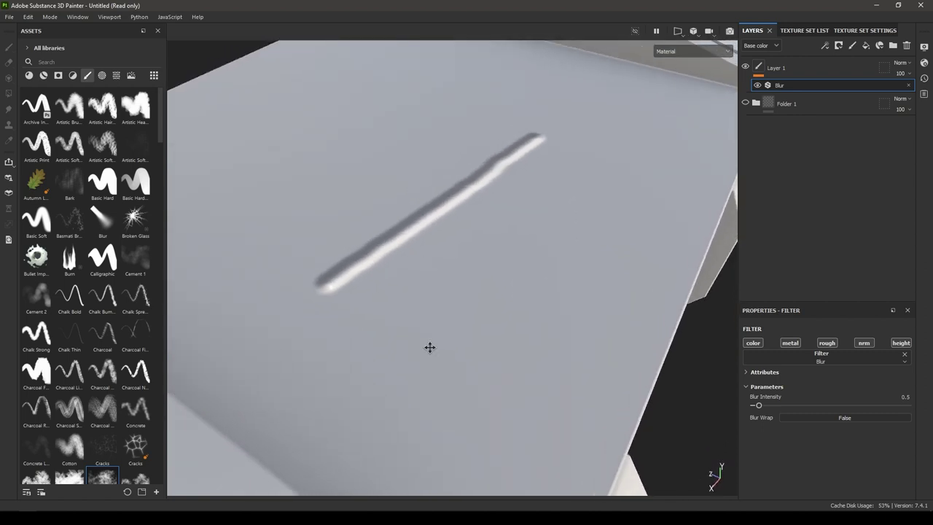
{"action": "middle_click_drag", "start_coordinate": [429, 348], "coordinate": [442, 362], "text": "alt"}
{"action": "left_click_drag", "start_coordinate": [760, 405], "coordinate": [779, 407]}
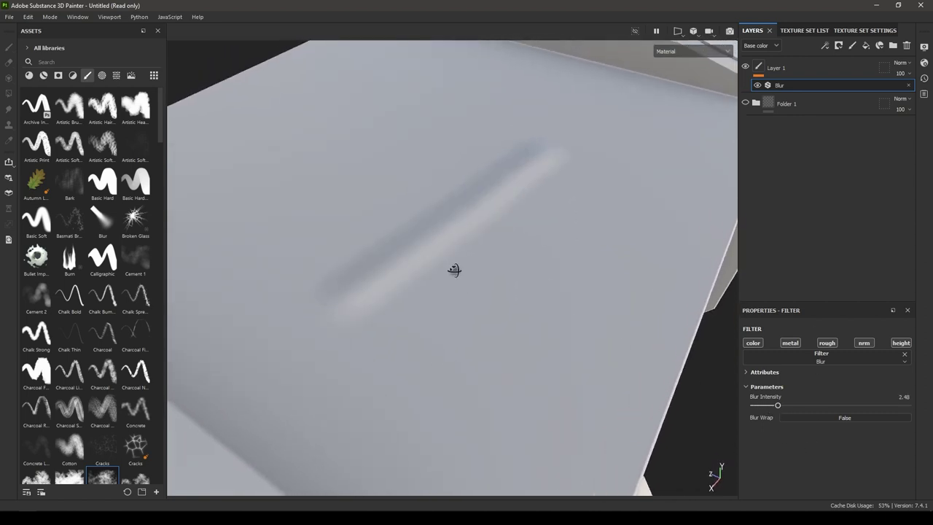
Step: Delete the height paint layer with its Blur filter from above Folder 1
{"action": "mouse_move", "coordinate": [454, 269]}
{"action": "left_mouse_down", "text": "alt"}
{"action": "mouse_move", "coordinate": [410, 265]}
{"action": "mouse_move", "coordinate": [265, 307]}
{"action": "mouse_move", "coordinate": [387, 306]}
{"action": "mouse_move", "coordinate": [504, 328]}
{"action": "mouse_move", "coordinate": [435, 302]}
{"action": "mouse_move", "coordinate": [495, 301]}
{"action": "mouse_move", "coordinate": [441, 301]}
{"action": "mouse_move", "coordinate": [435, 270]}
{"action": "mouse_move", "coordinate": [441, 329]}
{"action": "mouse_move", "coordinate": [442, 256]}
{"action": "mouse_move", "coordinate": [744, 198]}
{"action": "left_mouse_up", "text": "alt"}
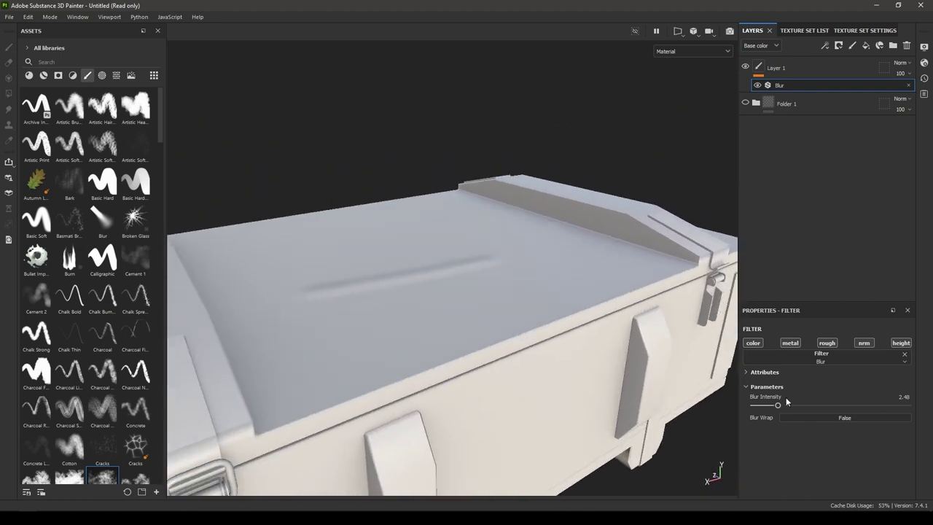
{"action": "left_click_drag", "start_coordinate": [466, 291], "coordinate": [442, 339], "text": "alt"}
{"action": "left_click", "coordinate": [776, 73]}
{"action": "key", "text": "Delete"}
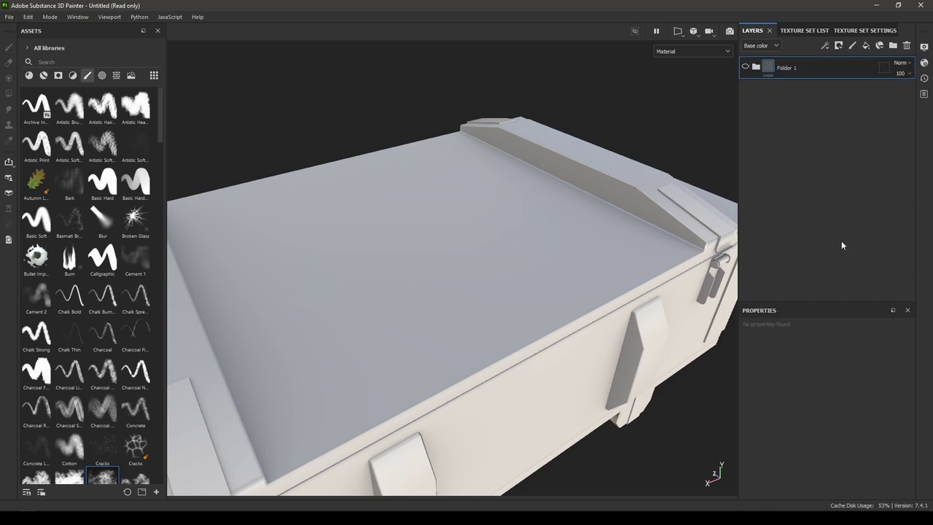
Step: Find the Plastic Cables Braided material in the library and apply it as a new layer above Folder 1
{"action": "left_click", "coordinate": [29, 75]}
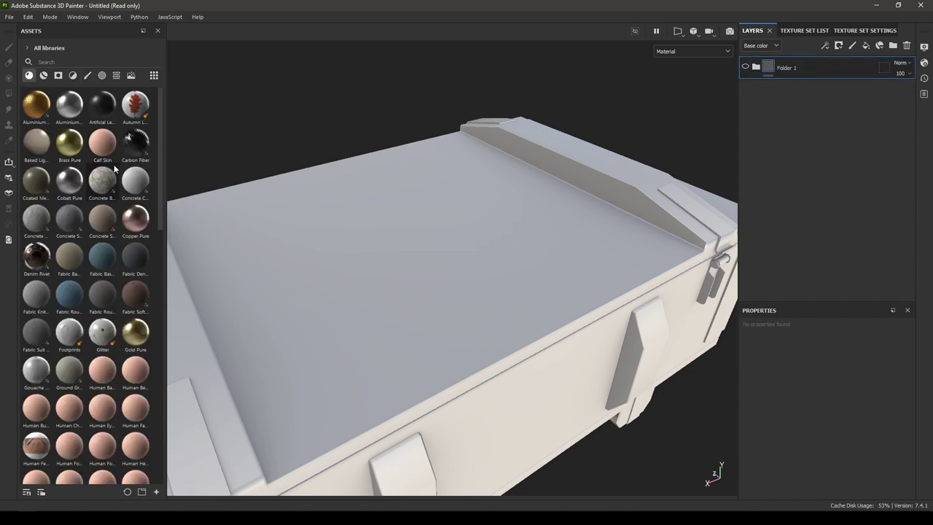
{"action": "scroll", "coordinate": [101, 226], "scroll_direction": "down", "scroll_amount": 4}
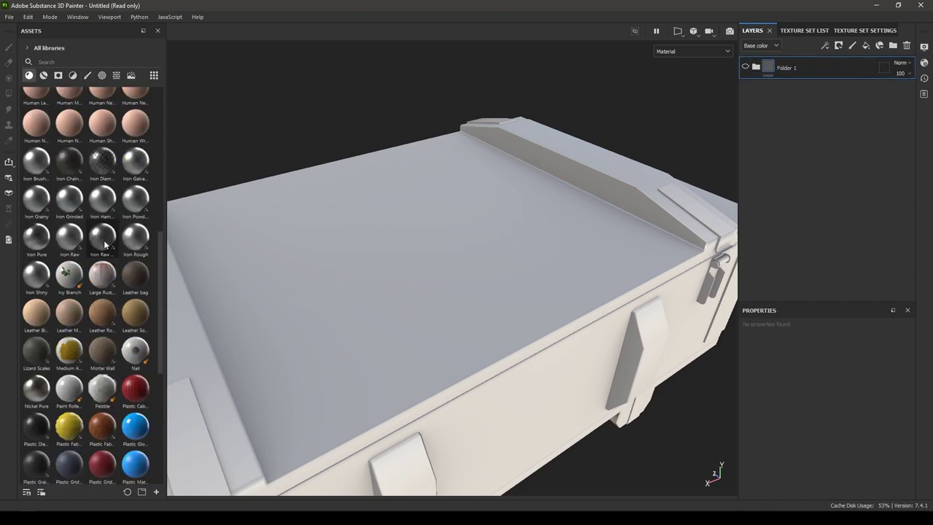
{"action": "scroll", "coordinate": [158, 371], "scroll_direction": "down", "scroll_amount": 3}
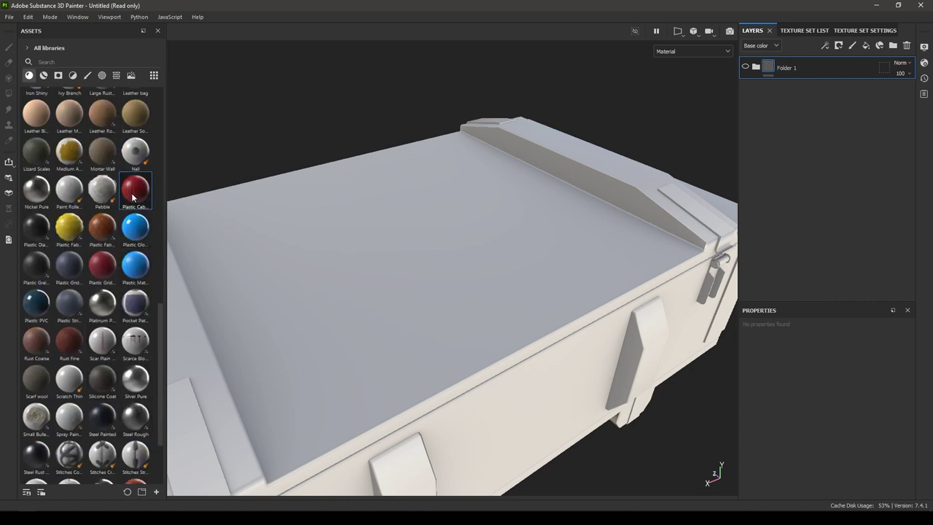
{"action": "left_click_drag", "start_coordinate": [135, 190], "coordinate": [816, 61]}
{"action": "left_click_drag", "start_coordinate": [540, 305], "coordinate": [576, 244], "text": "alt"}
{"action": "left_click_drag", "start_coordinate": [561, 361], "coordinate": [558, 395], "text": "alt"}
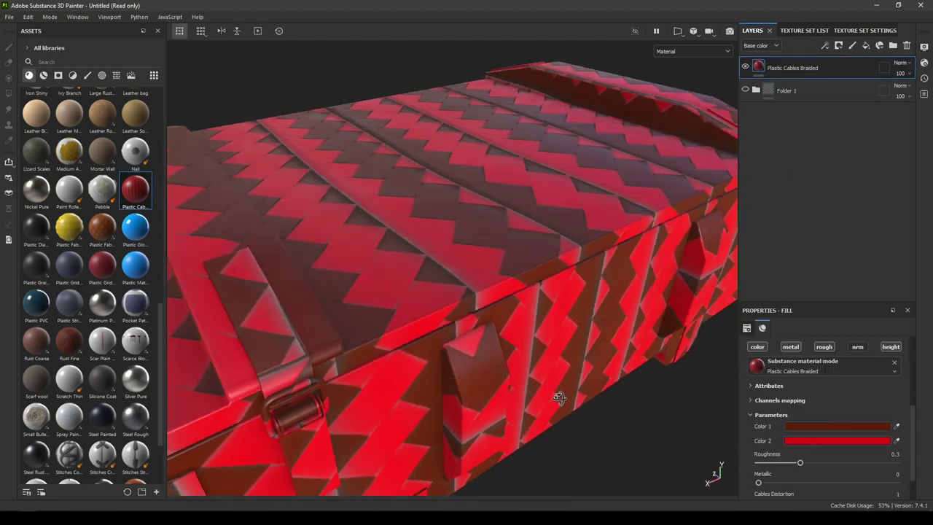
Step: Add an HSL Perceptive filter to the Plastic Cables Braided layer with hue 0.696, saturation 0.772 and lightness 0.459
{"action": "right_click", "coordinate": [787, 69]}
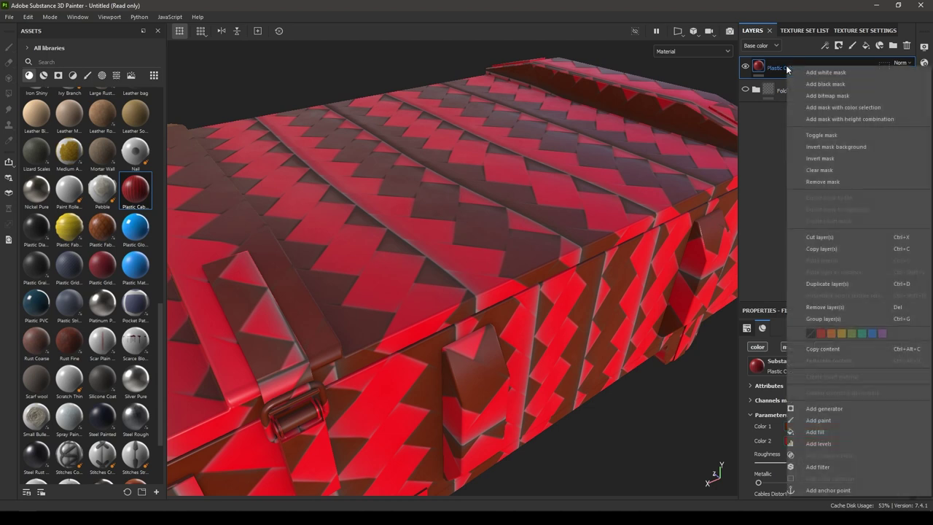
{"action": "left_click", "coordinate": [822, 467]}
{"action": "left_click", "coordinate": [819, 351]}
{"action": "type", "text": "blur"}
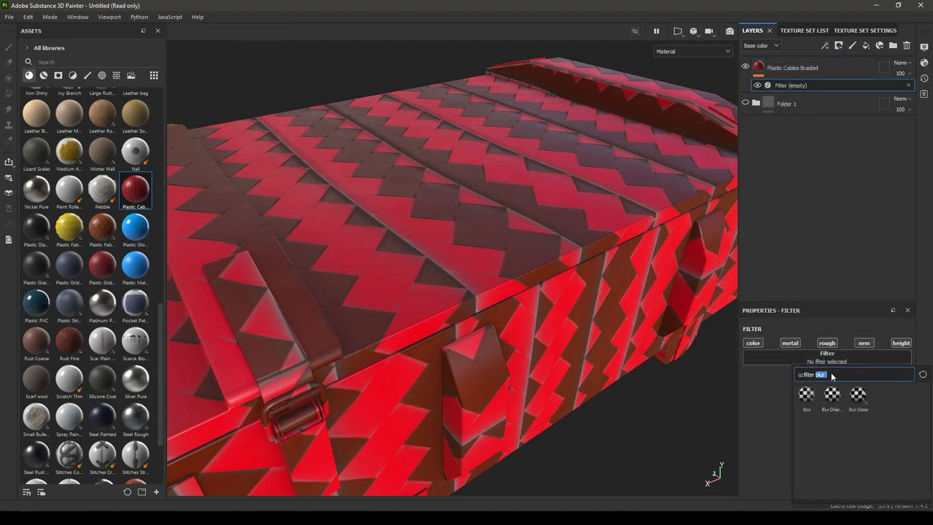
{"action": "key", "text": "BackSpace"}
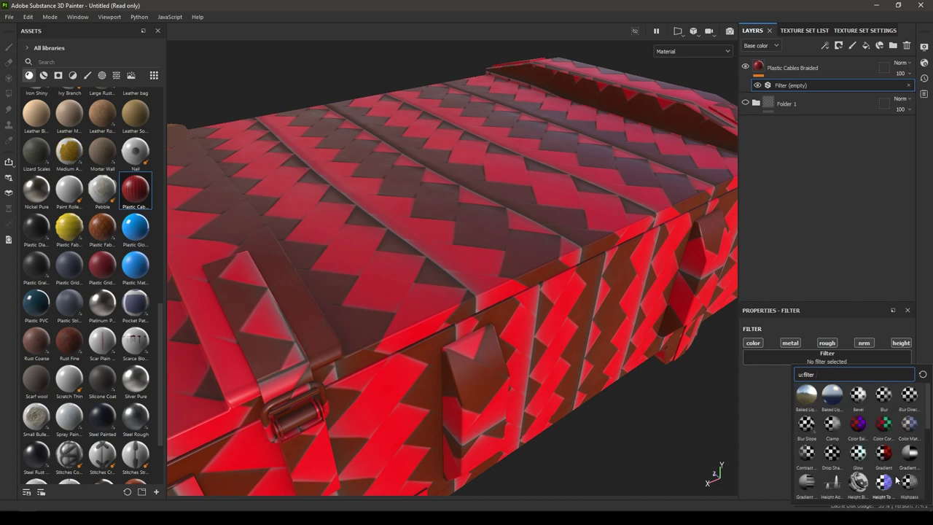
{"action": "type", "text": "hsl"}
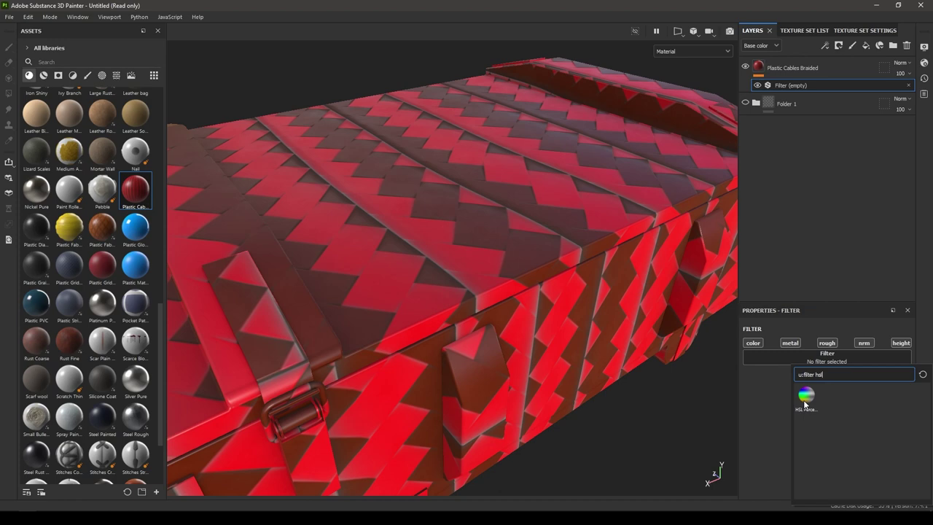
{"action": "left_click", "coordinate": [805, 397]}
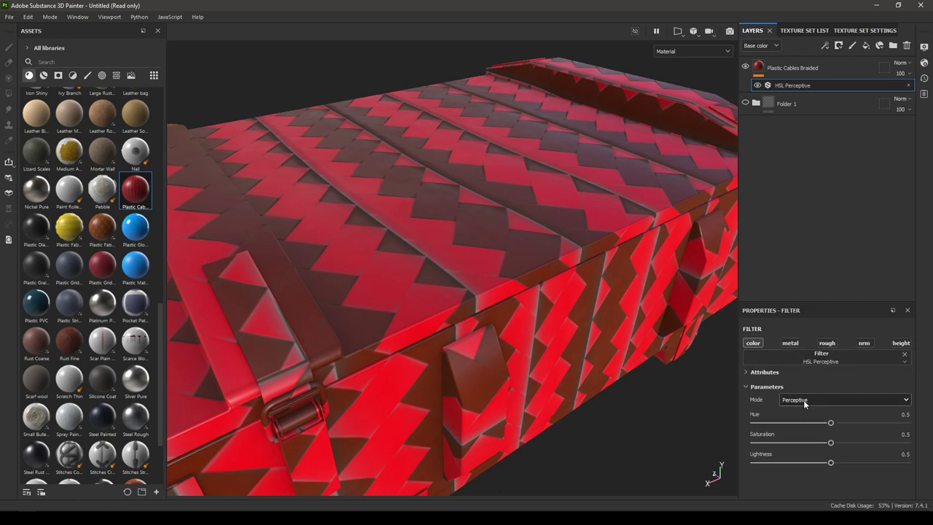
{"action": "left_click_drag", "start_coordinate": [830, 423], "coordinate": [872, 442]}
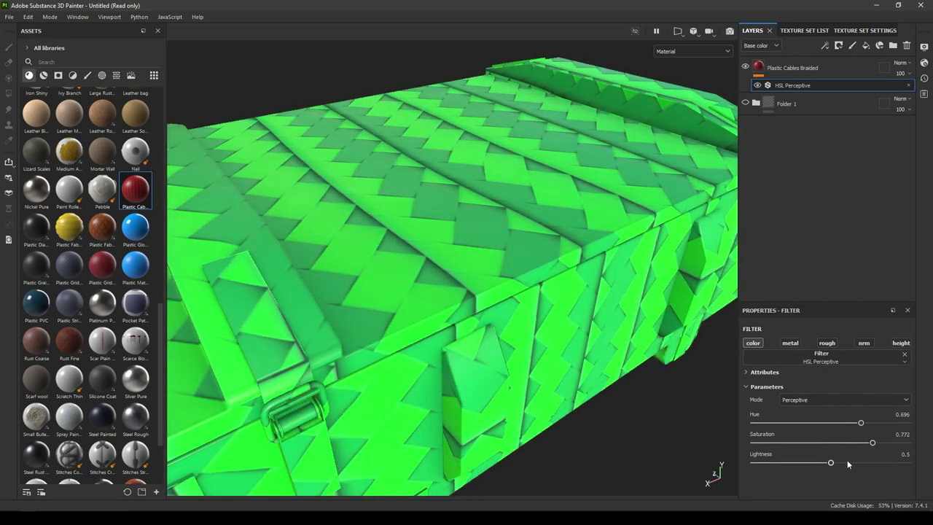
{"action": "mouse_move", "coordinate": [831, 463]}
{"action": "left_mouse_down"}
{"action": "mouse_move", "coordinate": [871, 463]}
{"action": "mouse_move", "coordinate": [804, 464]}
{"action": "mouse_move", "coordinate": [824, 464]}
{"action": "left_mouse_up"}
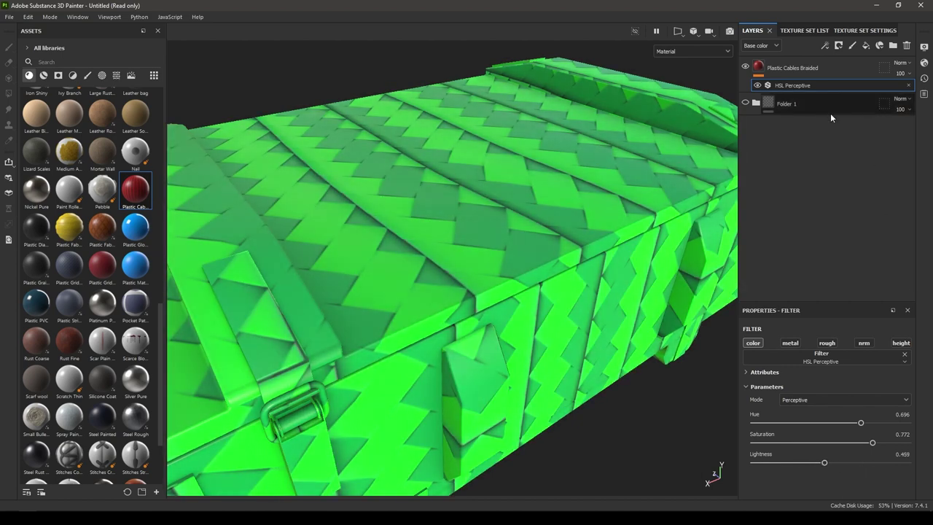
Step: Switch the layer's filter from HSL Perceptive to Gradient and set its Color 1 to bright red F91919
{"action": "left_click", "coordinate": [865, 357]}
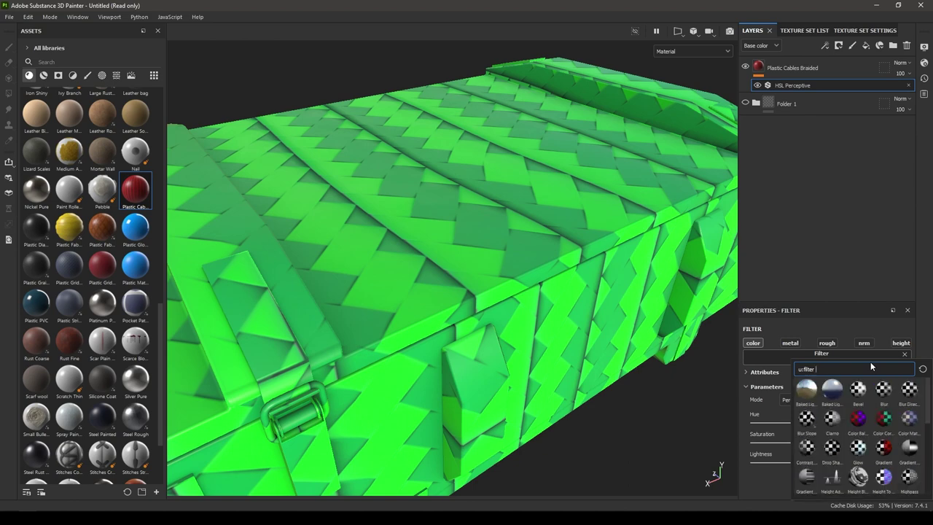
{"action": "left_click", "coordinate": [886, 453]}
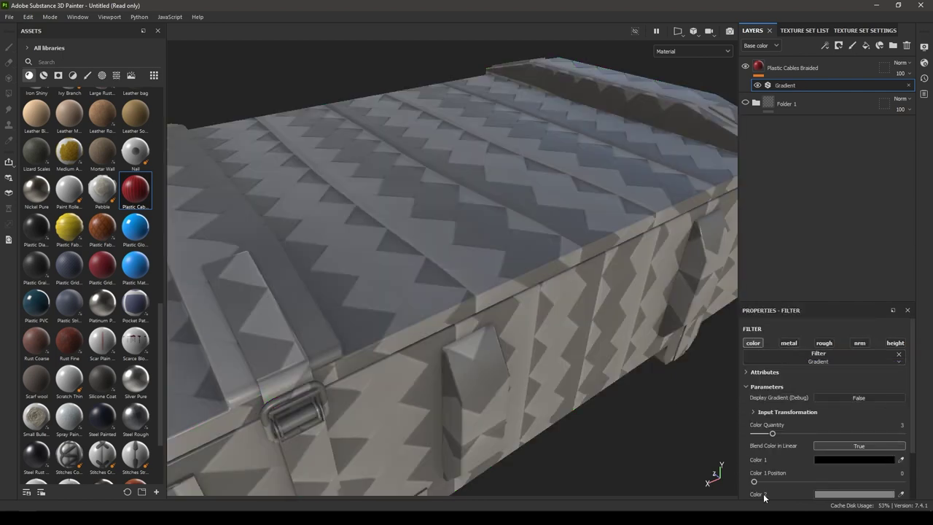
{"action": "scroll", "coordinate": [864, 486], "scroll_direction": "down", "scroll_amount": 2}
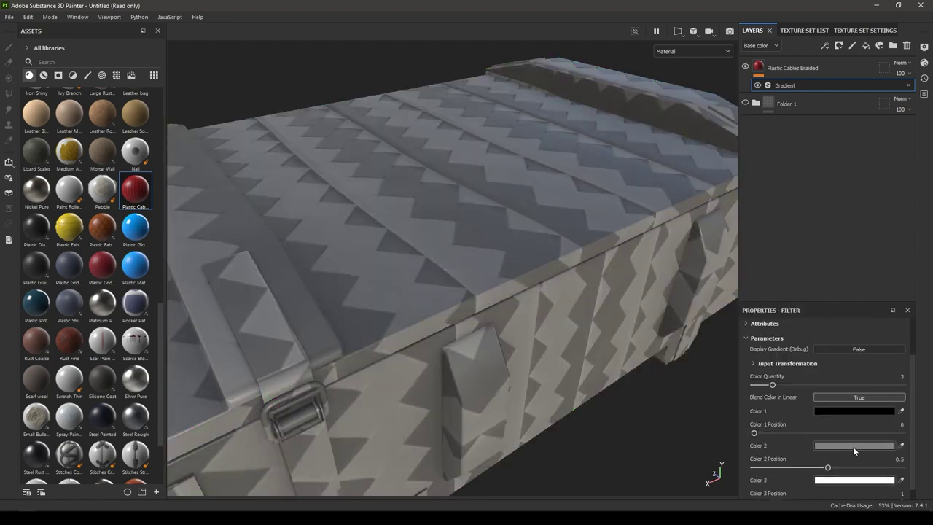
{"action": "left_click", "coordinate": [853, 411]}
{"action": "left_click_drag", "start_coordinate": [769, 350], "coordinate": [828, 277]}
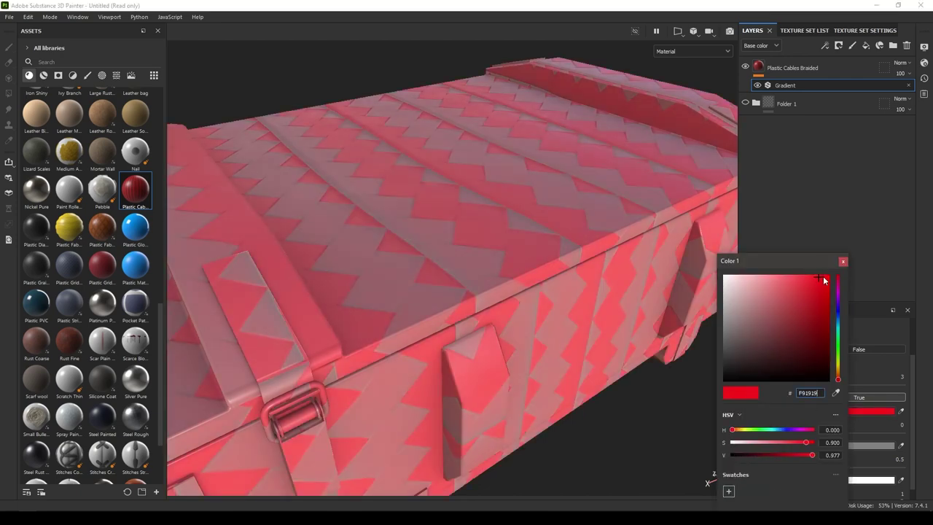
{"action": "left_click", "coordinate": [843, 261]}
Step: Set the Gradient filter's Color 2 to bright green 54FF00 and check the recoloured pattern across the whole crate
{"action": "left_click", "coordinate": [858, 445]}
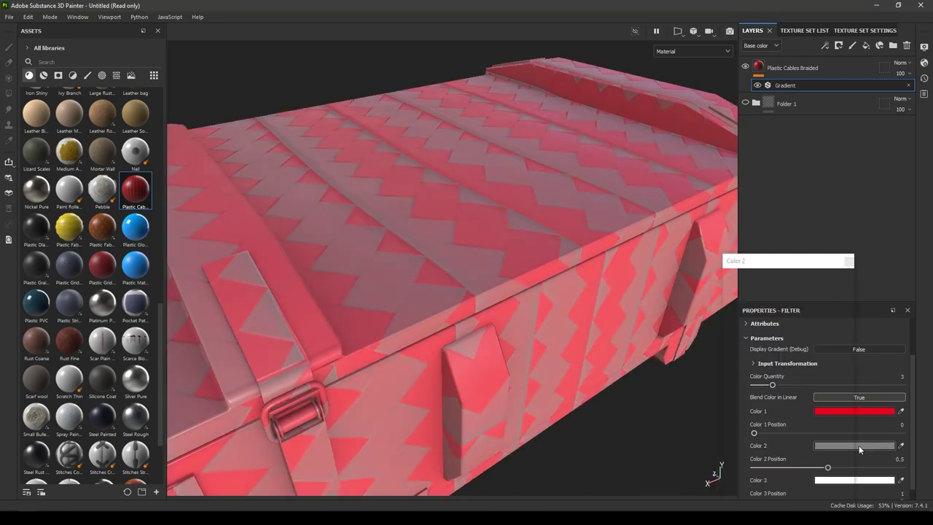
{"action": "left_click", "coordinate": [843, 351]}
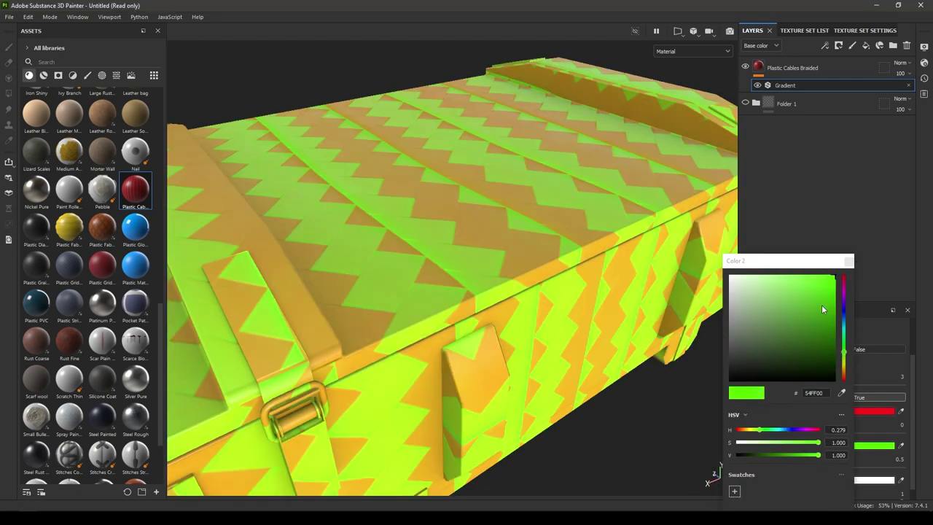
{"action": "left_click", "coordinate": [847, 261]}
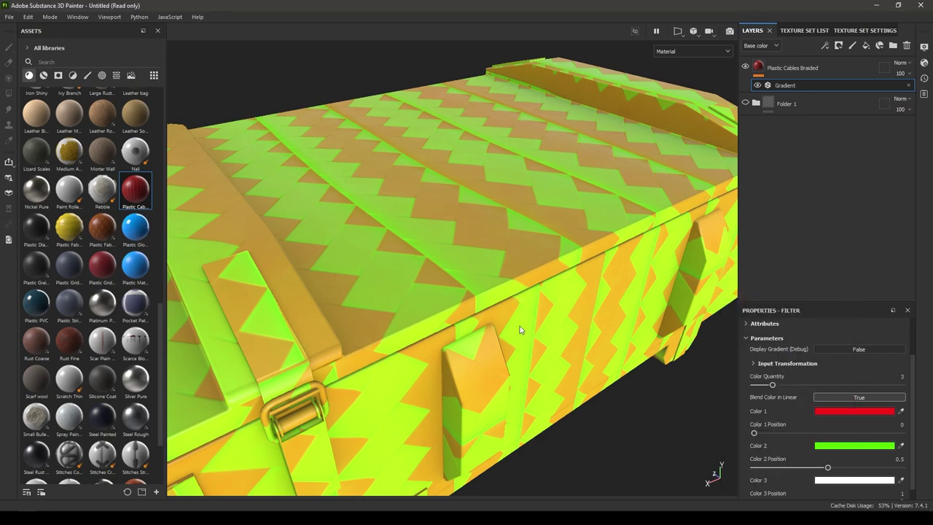
{"action": "left_click_drag", "start_coordinate": [520, 330], "coordinate": [583, 212], "text": "alt"}
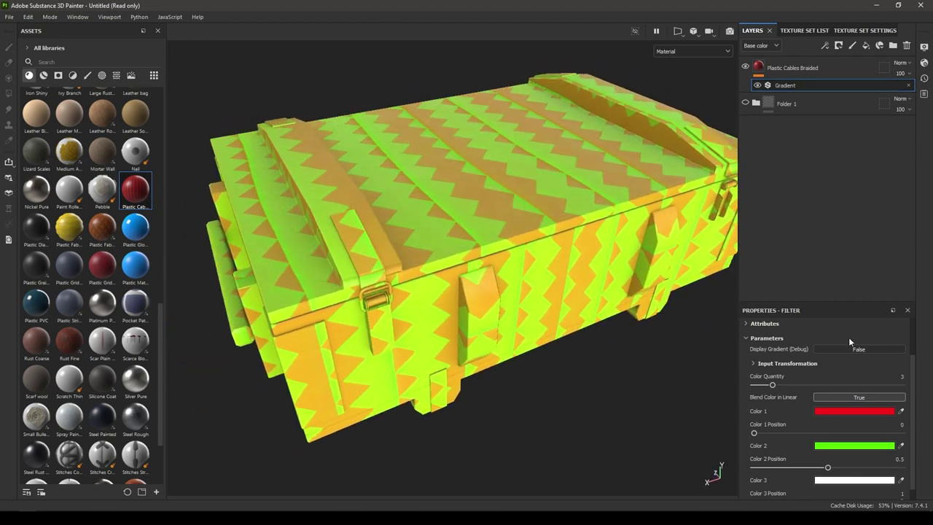
{"action": "scroll", "coordinate": [845, 350], "scroll_direction": "up", "scroll_amount": 2}
{"action": "left_click", "coordinate": [828, 356]}
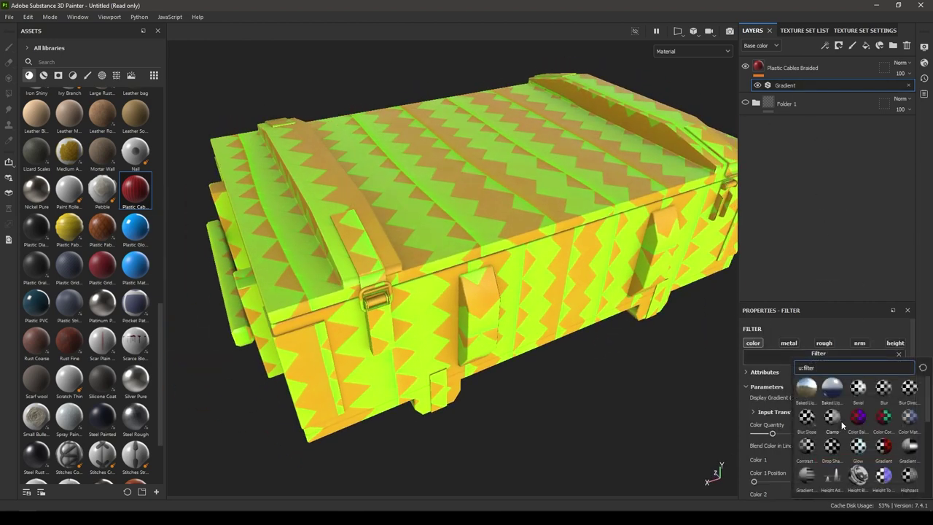
{"action": "left_click", "coordinate": [883, 446]}
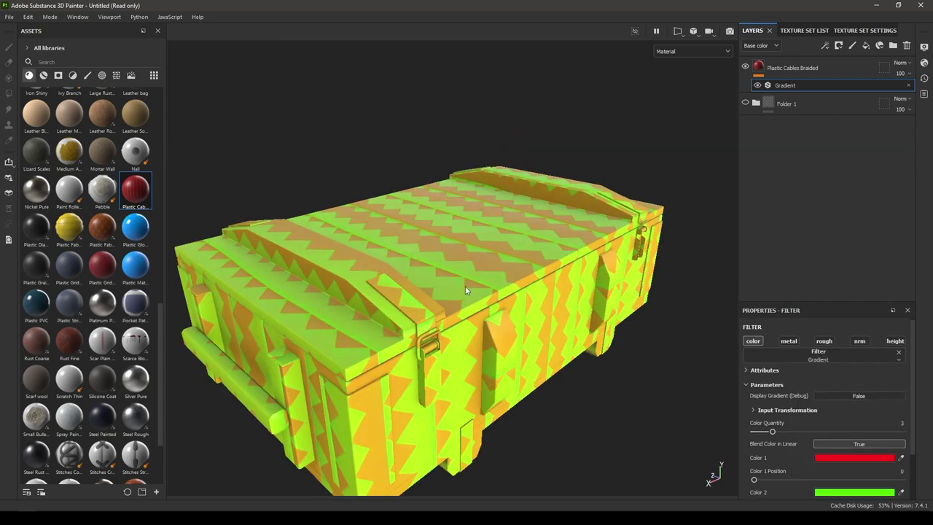
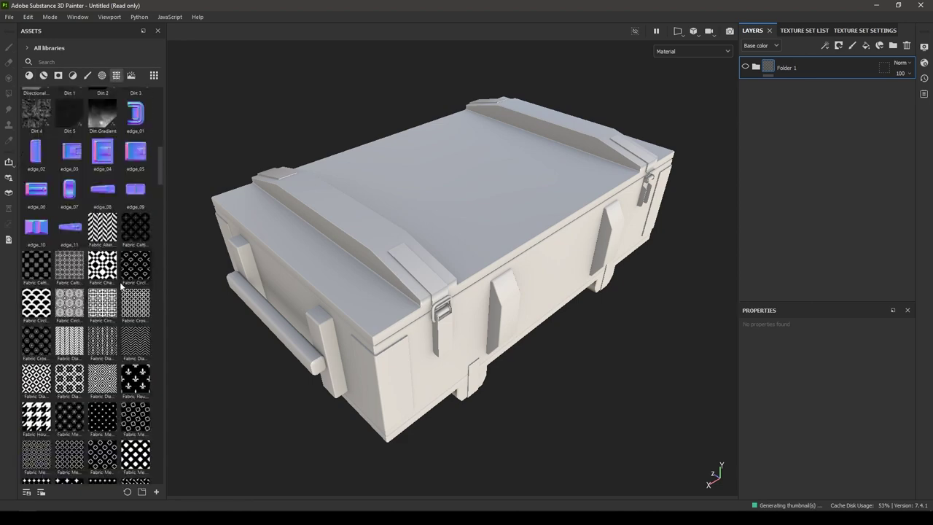
Step: Find the Iron Raw Damaged material in the library and add it as a layer below Folder 1
{"action": "scroll", "coordinate": [120, 281], "scroll_direction": "up", "scroll_amount": 5}
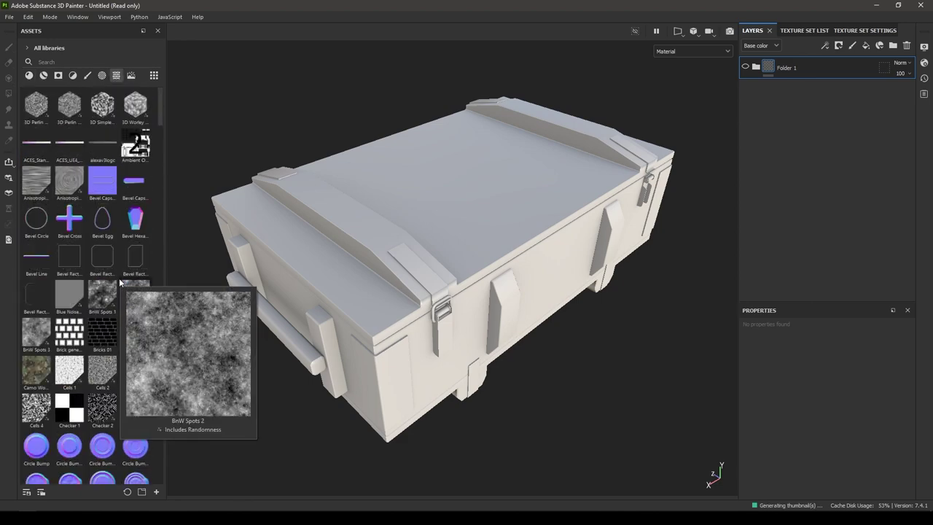
{"action": "left_click", "coordinate": [30, 76]}
{"action": "scroll", "coordinate": [102, 291], "scroll_direction": "down", "scroll_amount": 5}
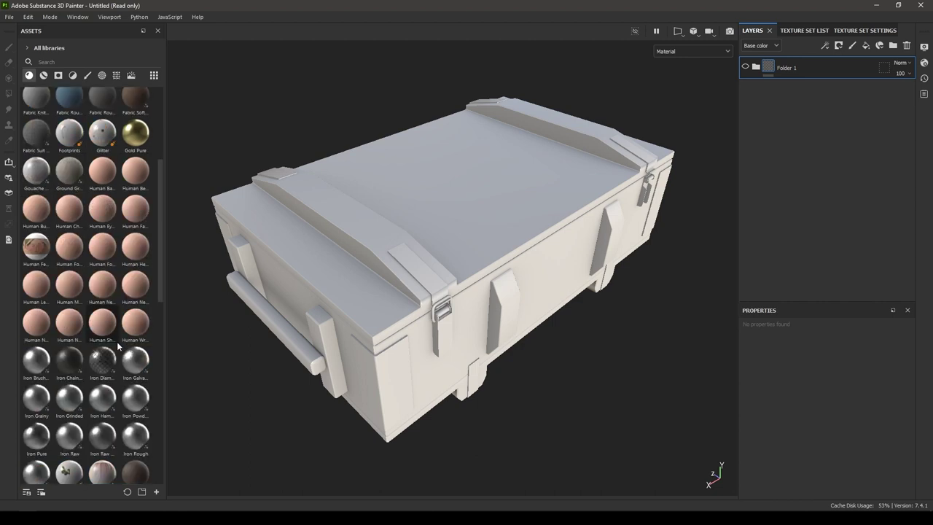
{"action": "left_click_drag", "start_coordinate": [102, 435], "coordinate": [742, 182]}
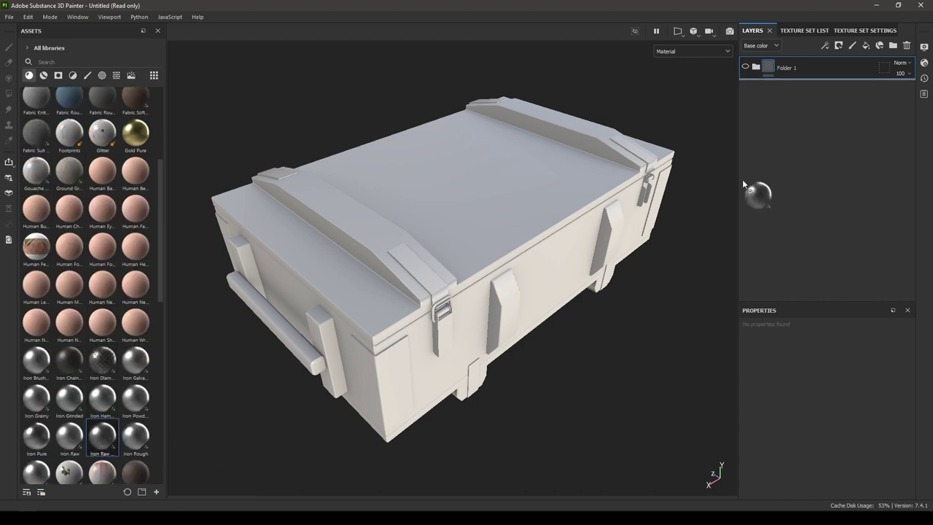
{"action": "left_click_drag", "start_coordinate": [770, 132], "coordinate": [770, 132]}
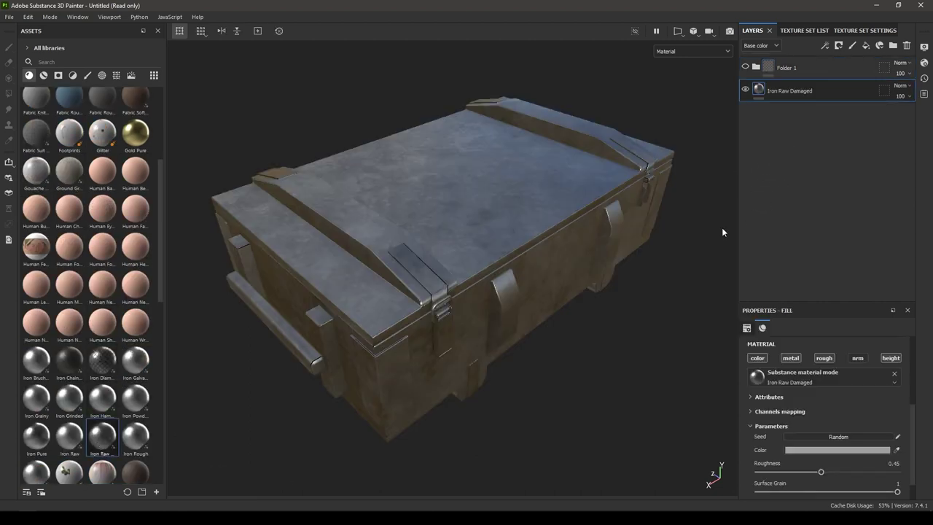
Step: Set the Iron Raw Damaged material's color to the warm gray-brown 7D746C and inspect the crate
{"action": "left_click_drag", "start_coordinate": [547, 268], "coordinate": [527, 295], "text": "alt"}
{"action": "scroll", "coordinate": [517, 243], "scroll_direction": "up", "scroll_amount": 2}
{"action": "left_click", "coordinate": [833, 450]}
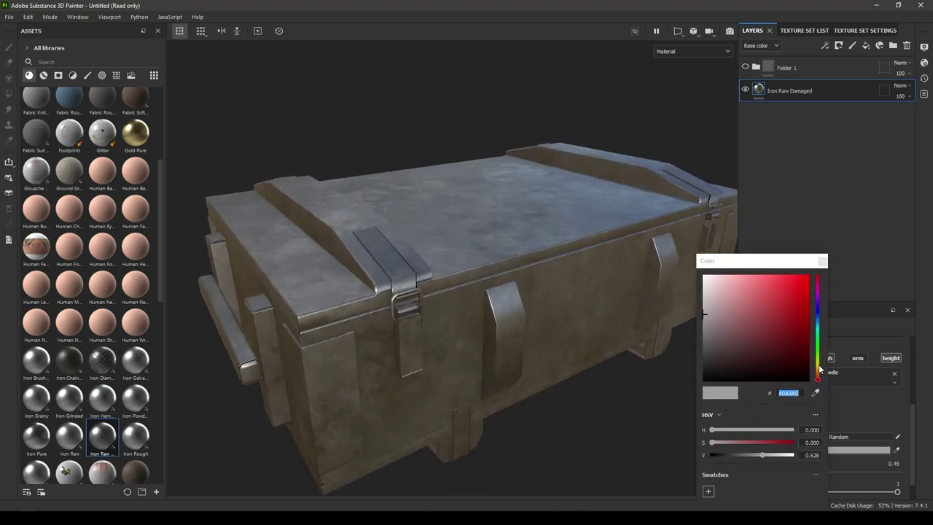
{"action": "left_click_drag", "start_coordinate": [819, 372], "coordinate": [820, 376]}
{"action": "left_click", "coordinate": [713, 348]}
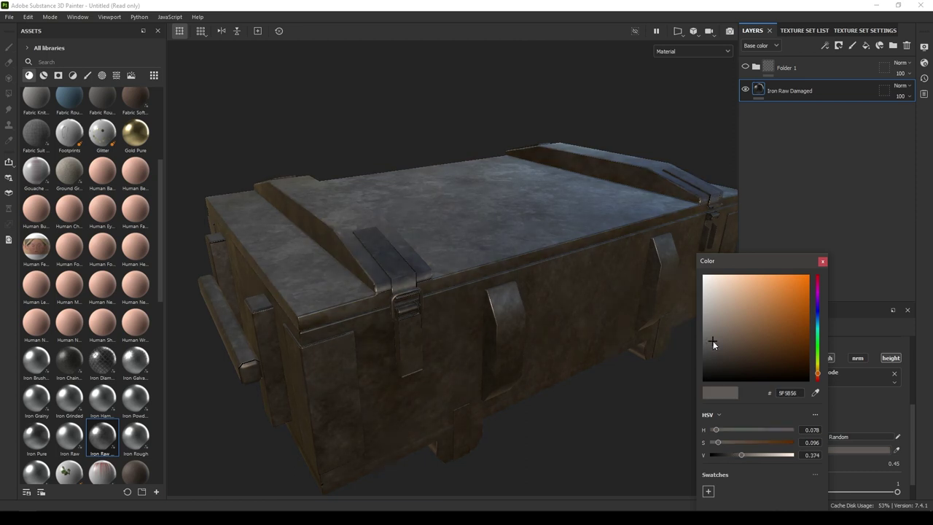
{"action": "left_click_drag", "start_coordinate": [712, 345], "coordinate": [716, 329]}
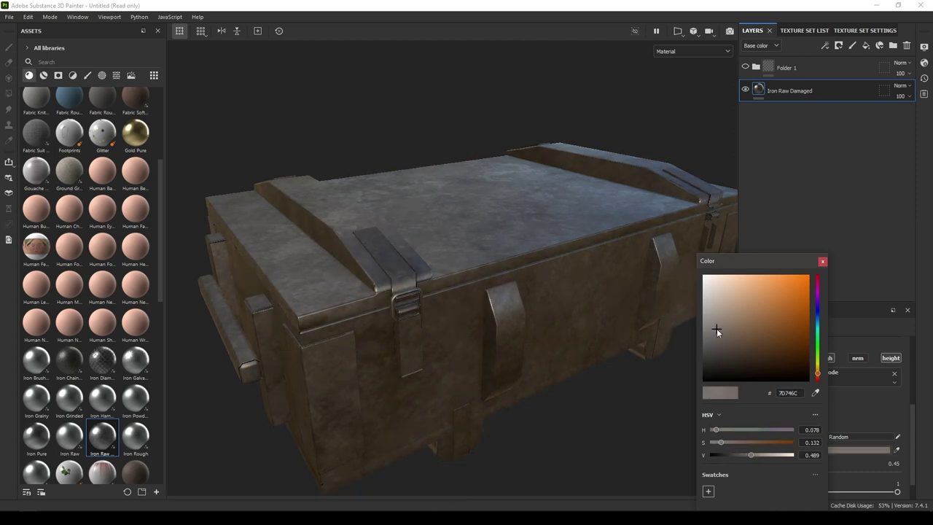
{"action": "left_click", "coordinate": [822, 261]}
{"action": "left_click_drag", "start_coordinate": [587, 278], "coordinate": [619, 332], "text": "alt"}
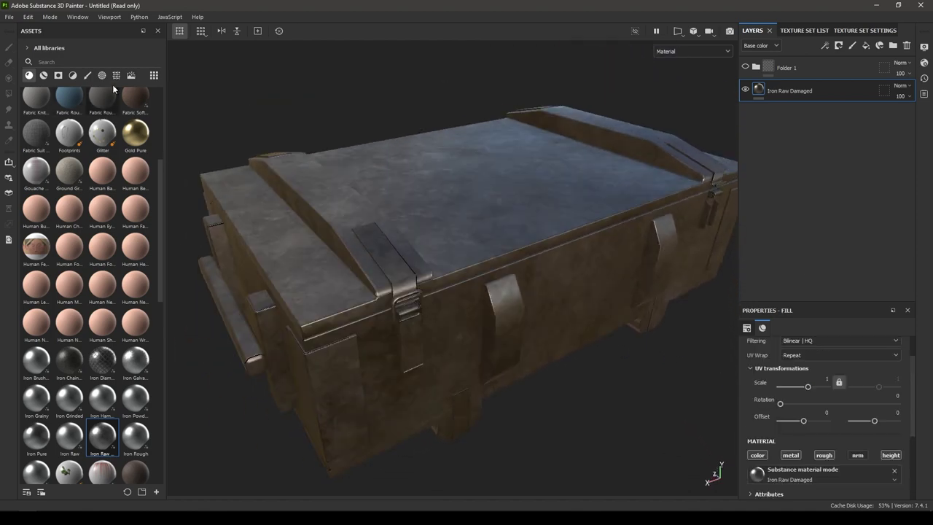
Step: Add a fill layer above Iron Raw Damaged and give it a black mask containing a fill effect
{"action": "left_click", "coordinate": [116, 75]}
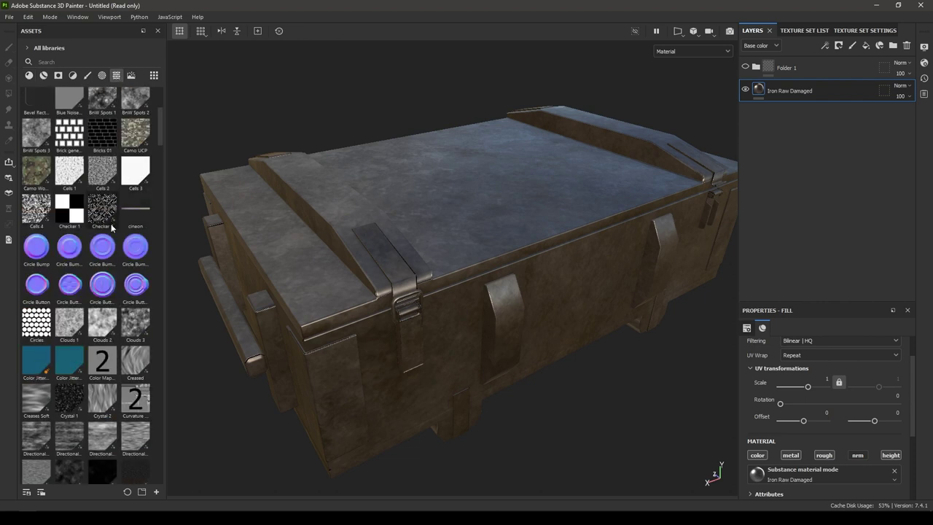
{"action": "scroll", "coordinate": [79, 239], "scroll_direction": "down", "scroll_amount": 5}
{"action": "mouse_move", "coordinate": [79, 239]}
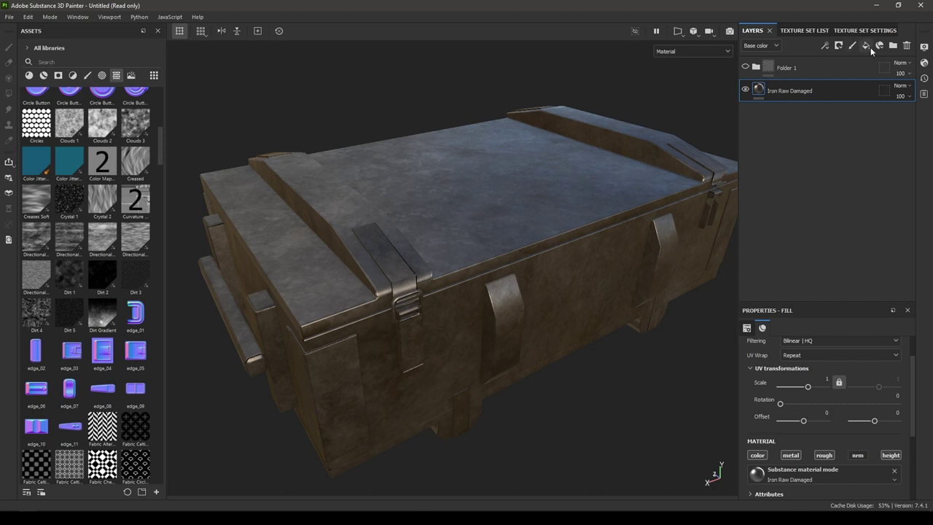
{"action": "left_click", "coordinate": [865, 45]}
{"action": "right_click", "coordinate": [829, 89]}
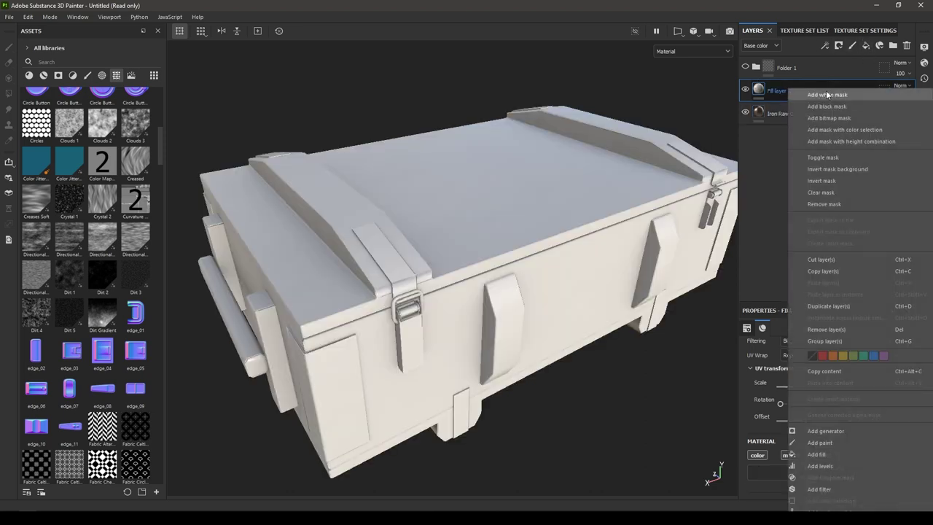
{"action": "left_click", "coordinate": [833, 106]}
{"action": "right_click", "coordinate": [816, 92]}
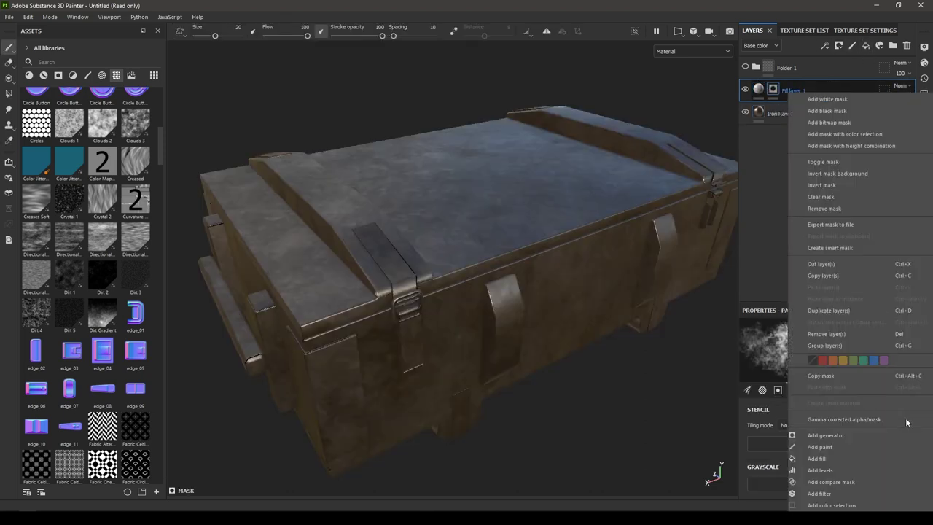
{"action": "left_click", "coordinate": [834, 458]}
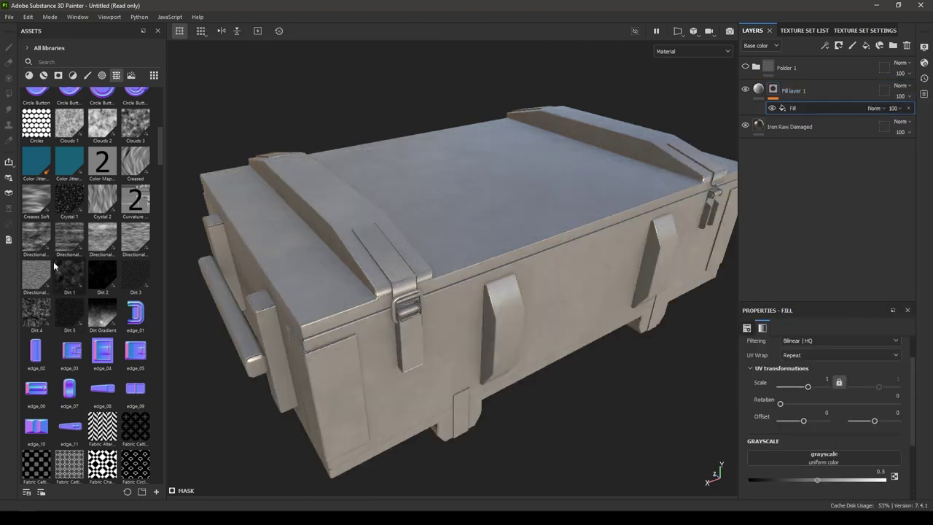
Step: Assign the Directional Noise 2 texture to the mask's fill, set its Balance to 0.61 and inspect the crate
{"action": "scroll", "coordinate": [860, 404], "scroll_direction": "down", "scroll_amount": 3}
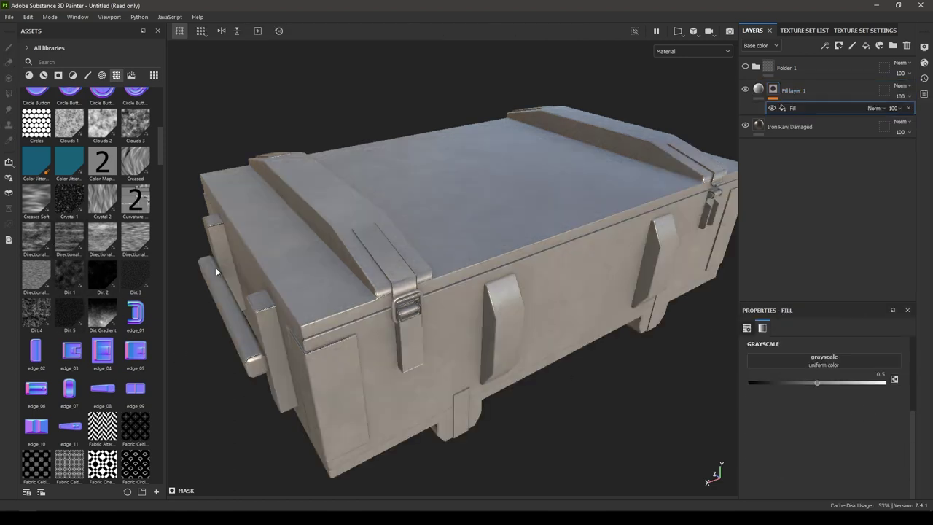
{"action": "mouse_move", "coordinate": [83, 244]}
{"action": "left_mouse_down"}
{"action": "mouse_move", "coordinate": [801, 386]}
{"action": "mouse_move", "coordinate": [825, 362]}
{"action": "left_mouse_up"}
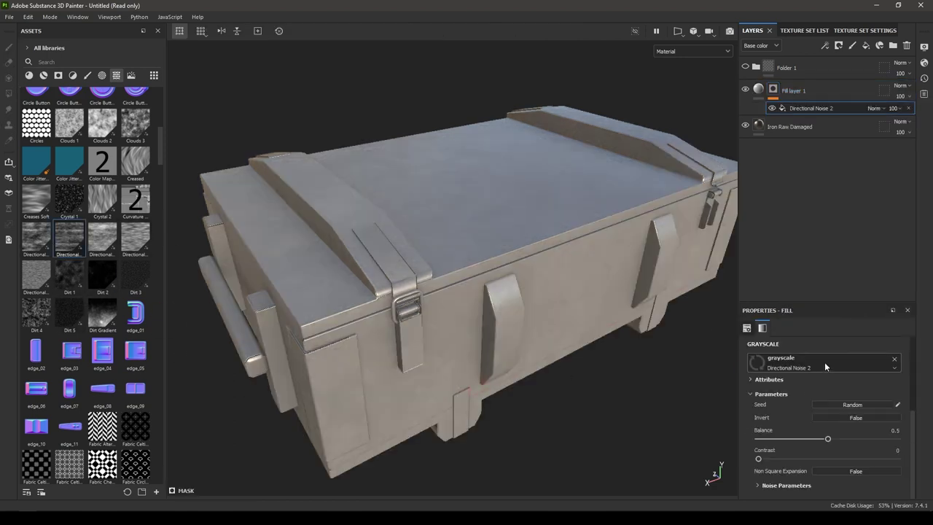
{"action": "left_click_drag", "start_coordinate": [456, 290], "coordinate": [565, 261], "text": "alt"}
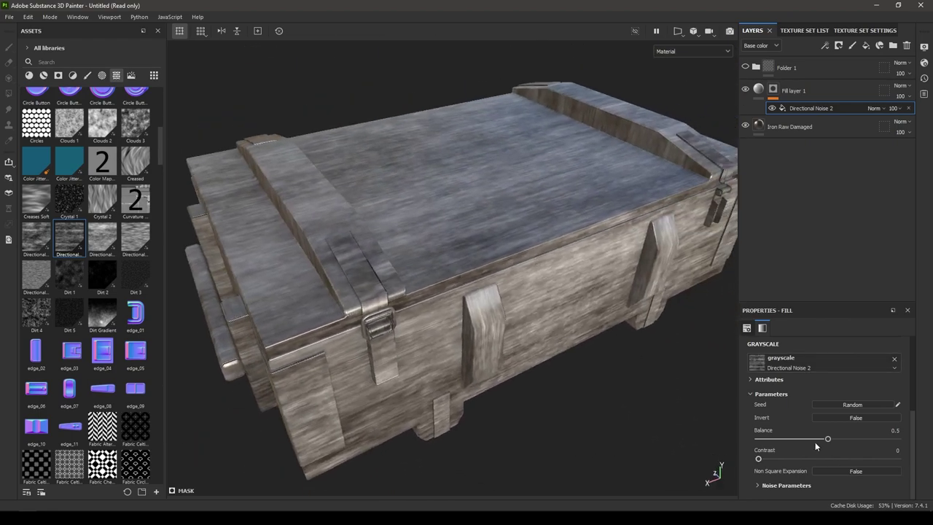
{"action": "left_click_drag", "start_coordinate": [869, 438], "coordinate": [842, 438]}
{"action": "left_click_drag", "start_coordinate": [510, 350], "coordinate": [381, 368], "text": "alt"}
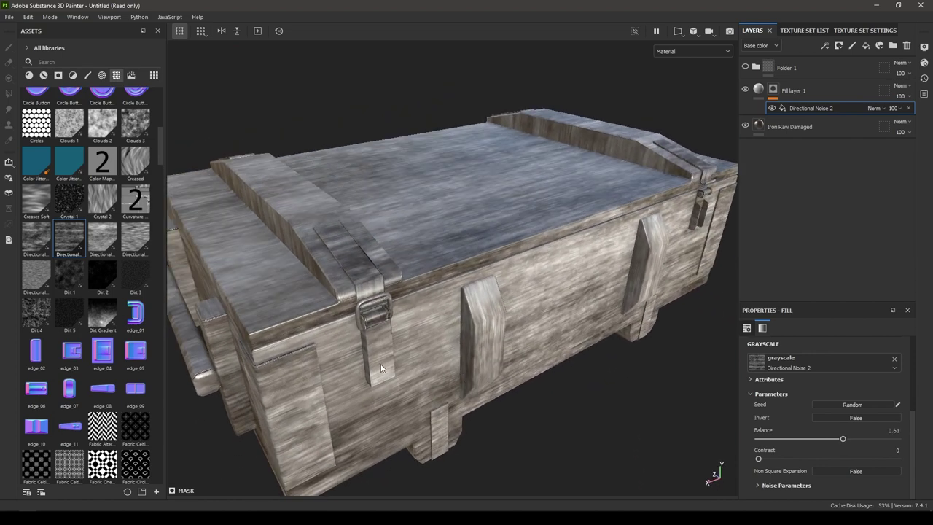
{"action": "left_click_drag", "start_coordinate": [543, 335], "coordinate": [732, 153], "text": "alt"}
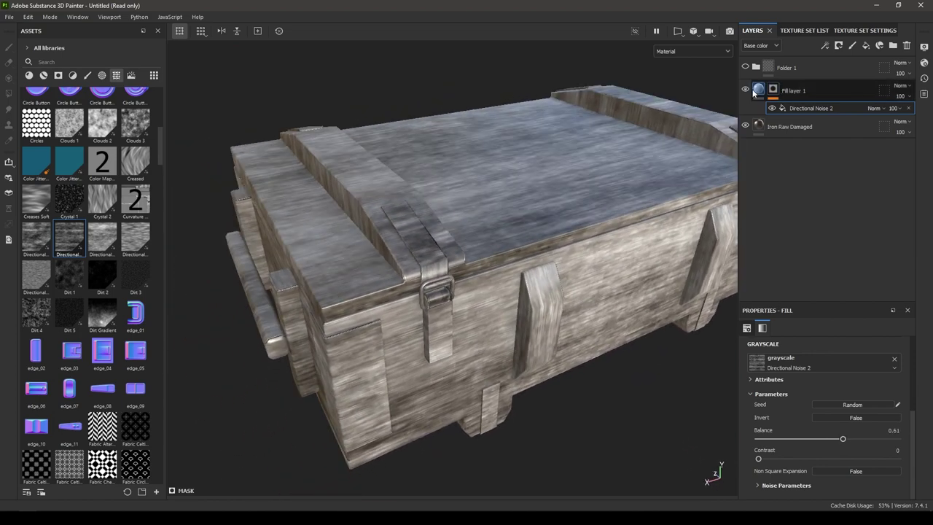
Step: Change the base color of Fill layer 1 to a dark gray
{"action": "left_click", "coordinate": [758, 89]}
{"action": "left_click", "coordinate": [841, 429]}
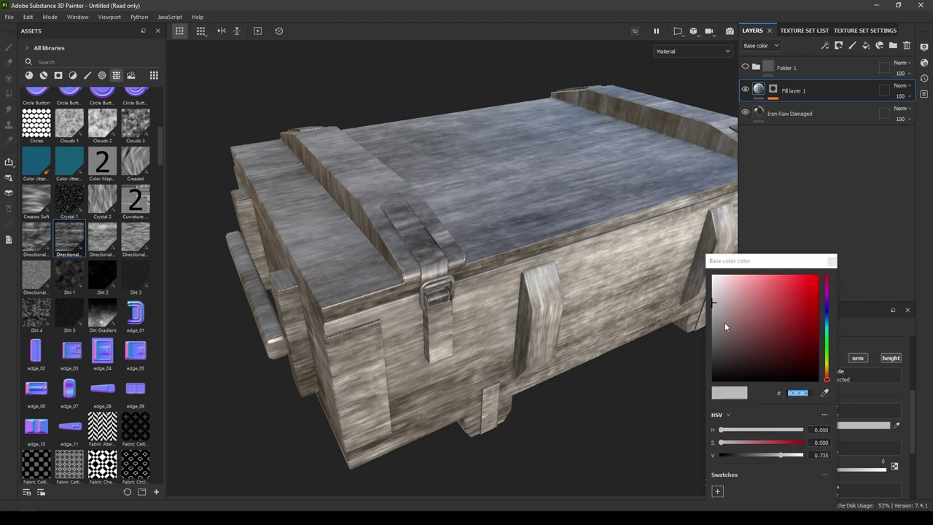
{"action": "left_click_drag", "start_coordinate": [725, 326], "coordinate": [717, 355]}
{"action": "left_click", "coordinate": [831, 261]}
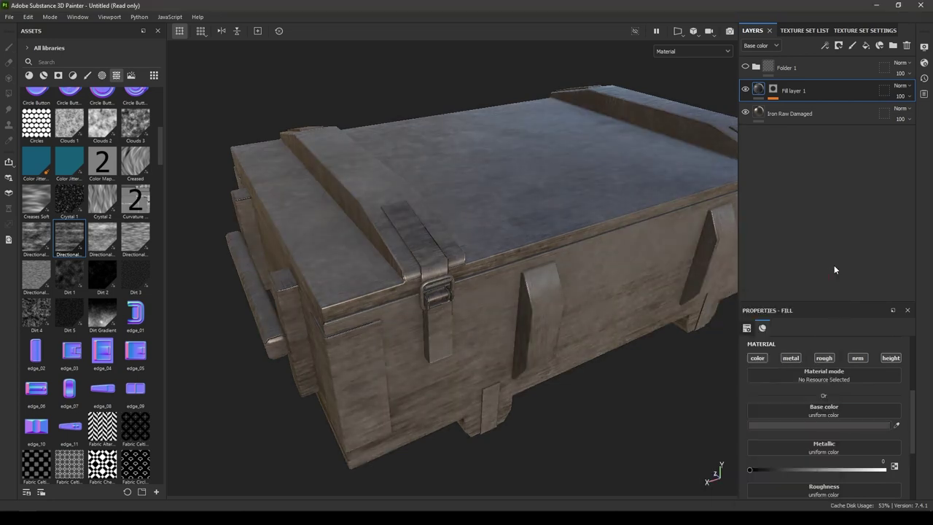
Step: Make Fill layer 1 fully metallic with Metallic at 1 and set its Roughness to about 0.21
{"action": "left_click_drag", "start_coordinate": [759, 470], "coordinate": [885, 469]}
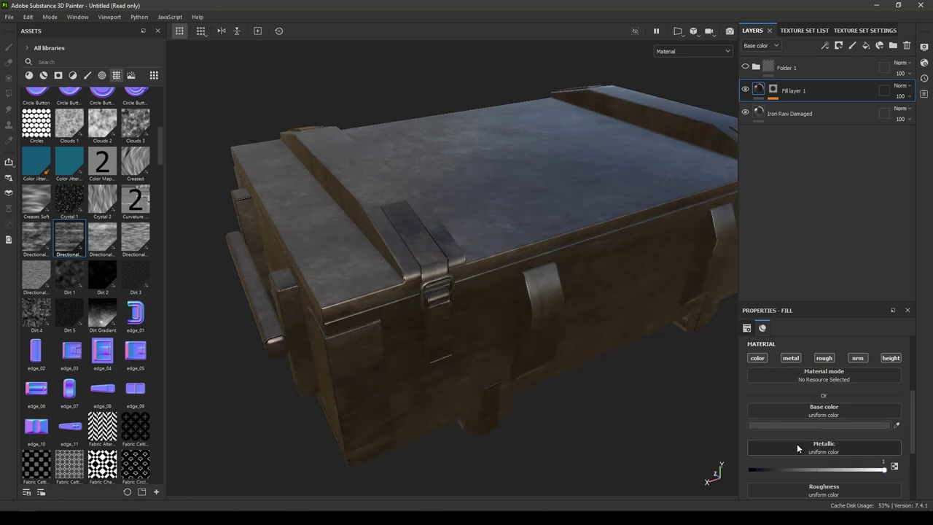
{"action": "scroll", "coordinate": [801, 455], "scroll_direction": "down", "scroll_amount": 1}
{"action": "left_click", "coordinate": [785, 462]}
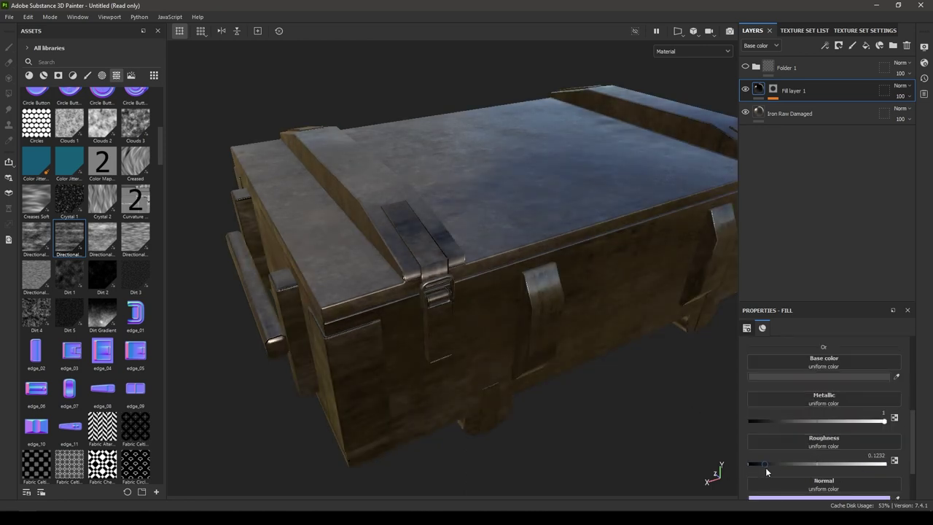
{"action": "left_click_drag", "start_coordinate": [784, 469], "coordinate": [777, 468]}
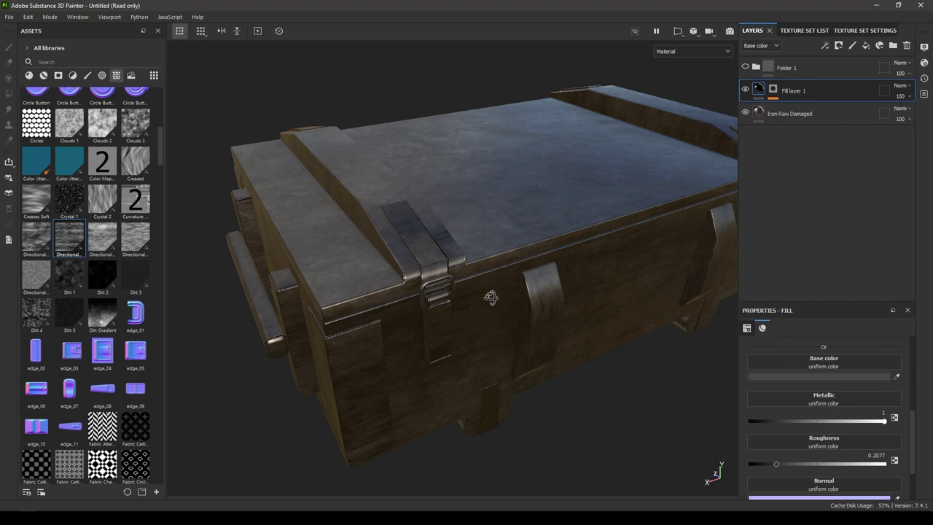
Step: Compare the crate with Fill layer 1 hidden and shown, and lower that layer's Roughness to 0.1
{"action": "left_click_drag", "start_coordinate": [492, 296], "coordinate": [418, 232], "text": "alt"}
{"action": "left_click_drag", "start_coordinate": [445, 337], "coordinate": [569, 177], "text": "alt"}
{"action": "left_click", "coordinate": [744, 90]}
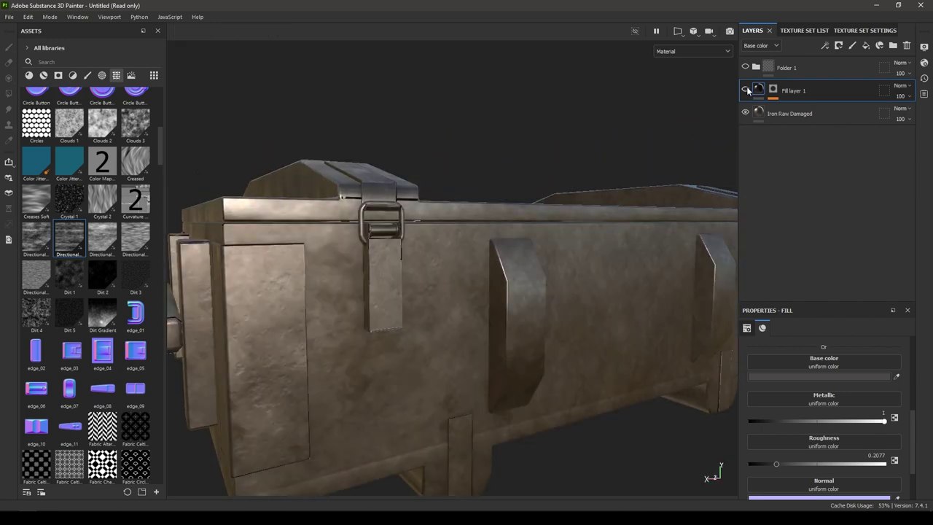
{"action": "left_click", "coordinate": [745, 90]}
{"action": "left_click_drag", "start_coordinate": [637, 283], "coordinate": [503, 328], "text": "alt"}
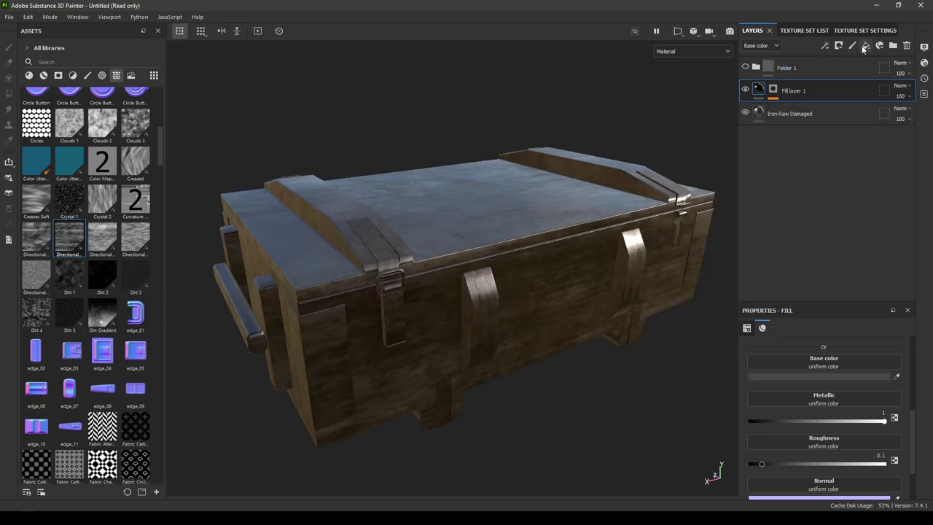
Step: Add a second fill layer above Fill layer 1 and give it a black mask containing a fill effect
{"action": "left_click", "coordinate": [864, 46]}
{"action": "right_click", "coordinate": [797, 89]}
{"action": "left_click", "coordinate": [816, 94]}
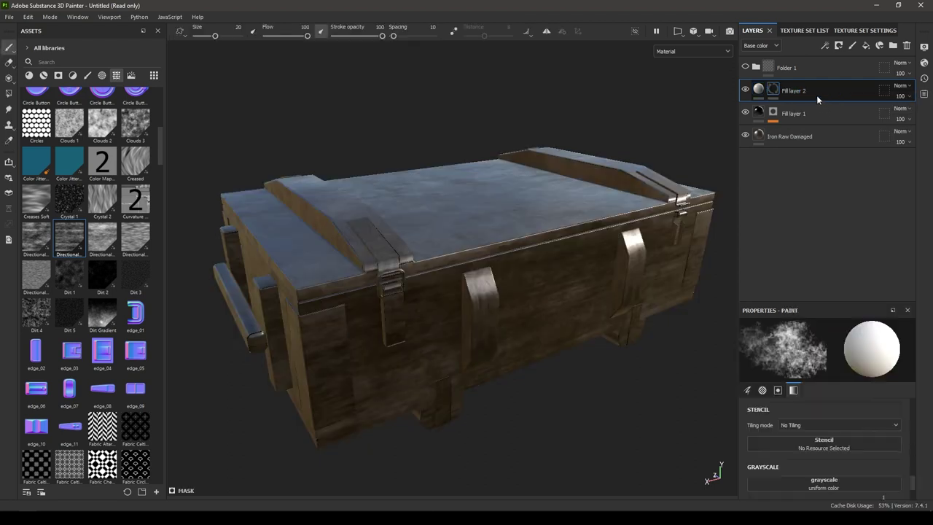
{"action": "right_click", "coordinate": [817, 94]}
{"action": "left_click", "coordinate": [842, 368]}
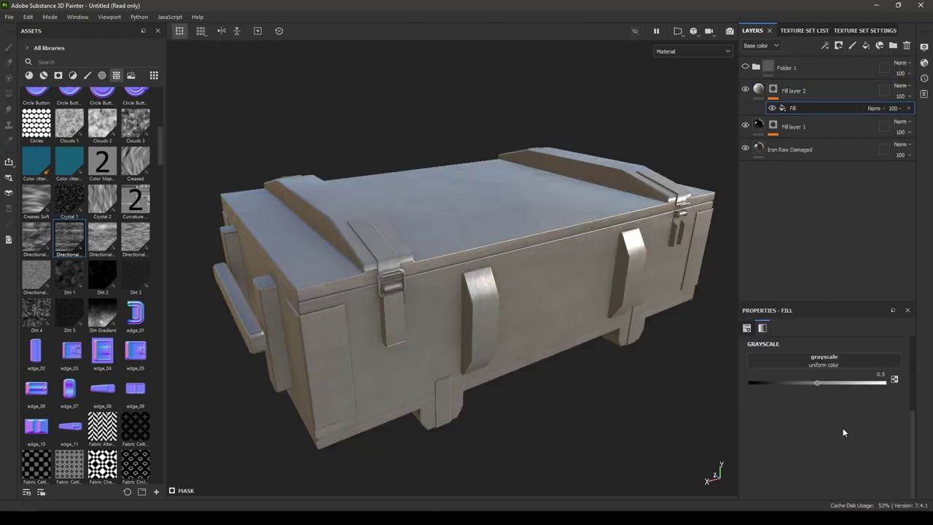
Step: Assign the Dirt Gradient texture to Fill layer 2's mask fill and set its Balance to 0.42
{"action": "left_click_drag", "start_coordinate": [102, 314], "coordinate": [836, 363]}
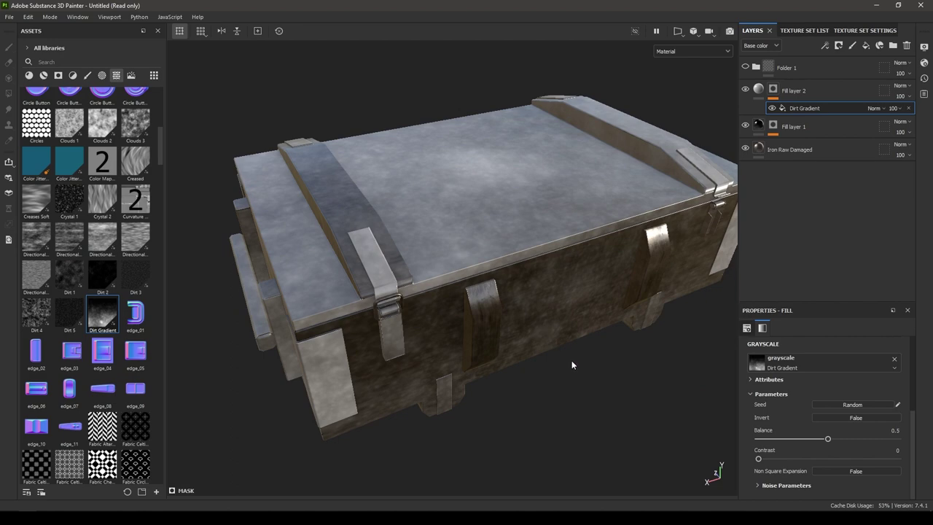
{"action": "left_click_drag", "start_coordinate": [573, 364], "coordinate": [560, 348], "text": "alt"}
{"action": "right_click_drag", "start_coordinate": [560, 348], "coordinate": [551, 364], "text": "alt"}
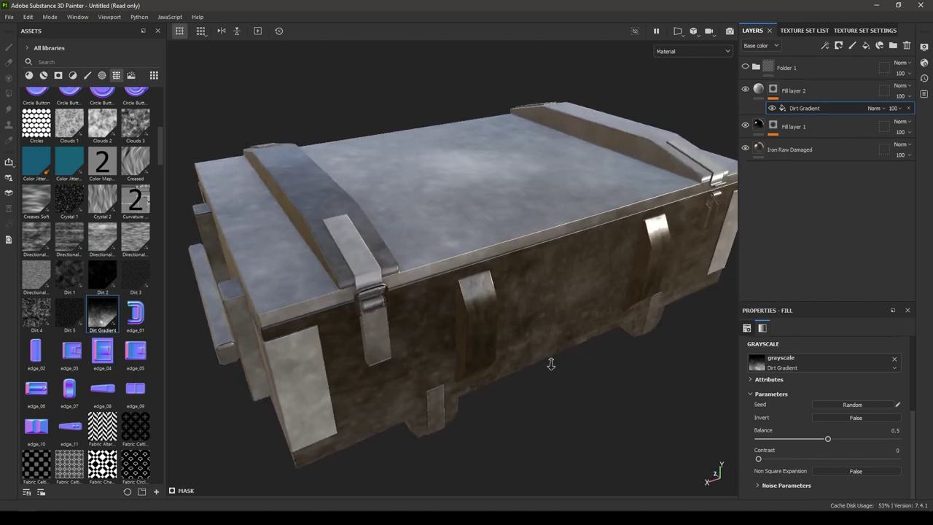
{"action": "mouse_move", "coordinate": [827, 438]}
{"action": "left_mouse_down"}
{"action": "mouse_move", "coordinate": [873, 441]}
{"action": "mouse_move", "coordinate": [834, 439]}
{"action": "left_mouse_up"}
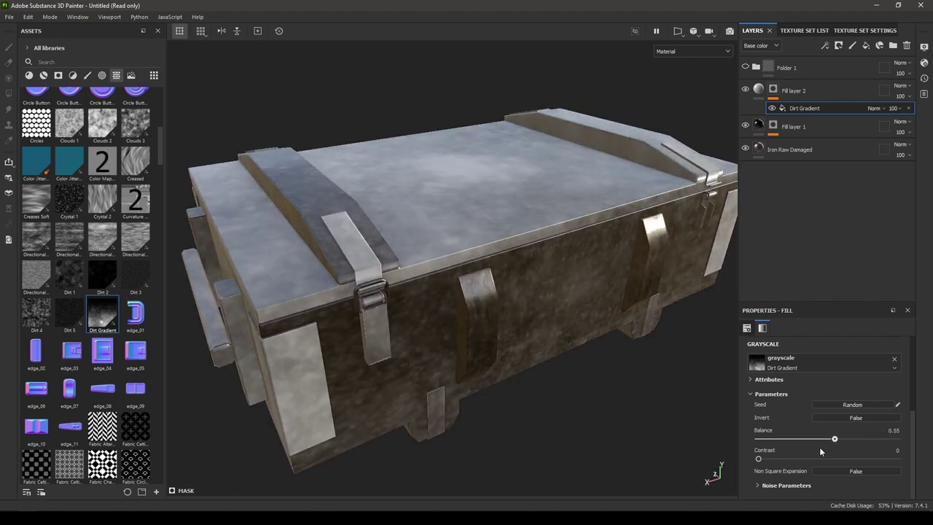
{"action": "left_click", "coordinate": [816, 442]}
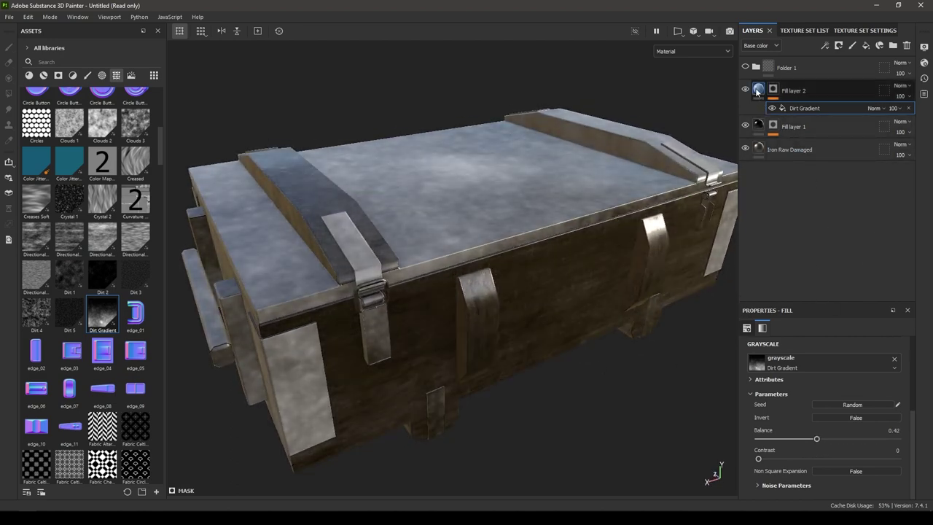
Step: Change the base color of Fill layer 2 to a warm orange-tinted tan for the dirt
{"action": "left_click", "coordinate": [756, 90]}
{"action": "left_click", "coordinate": [821, 424]}
{"action": "left_click", "coordinate": [809, 365]}
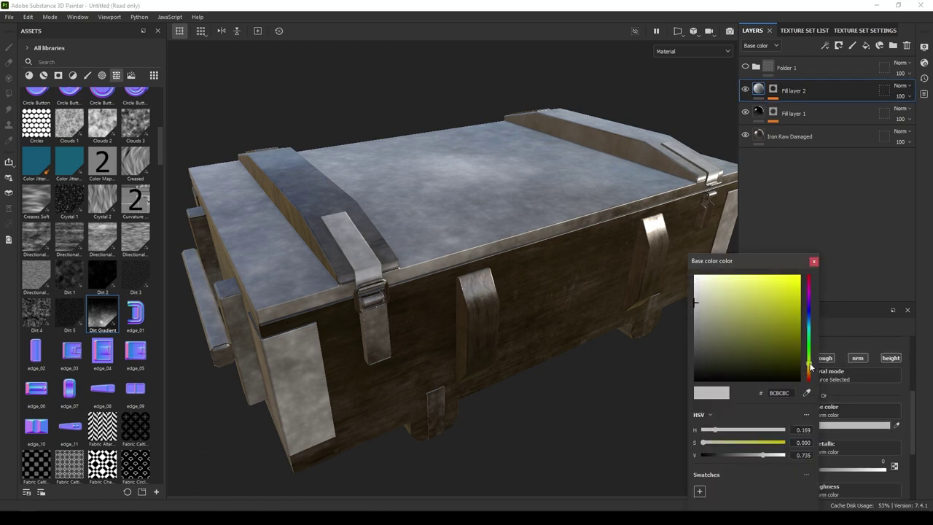
{"action": "left_click_drag", "start_coordinate": [809, 368], "coordinate": [809, 372]}
{"action": "left_click", "coordinate": [722, 298]}
{"action": "left_click_drag", "start_coordinate": [722, 298], "coordinate": [732, 328]}
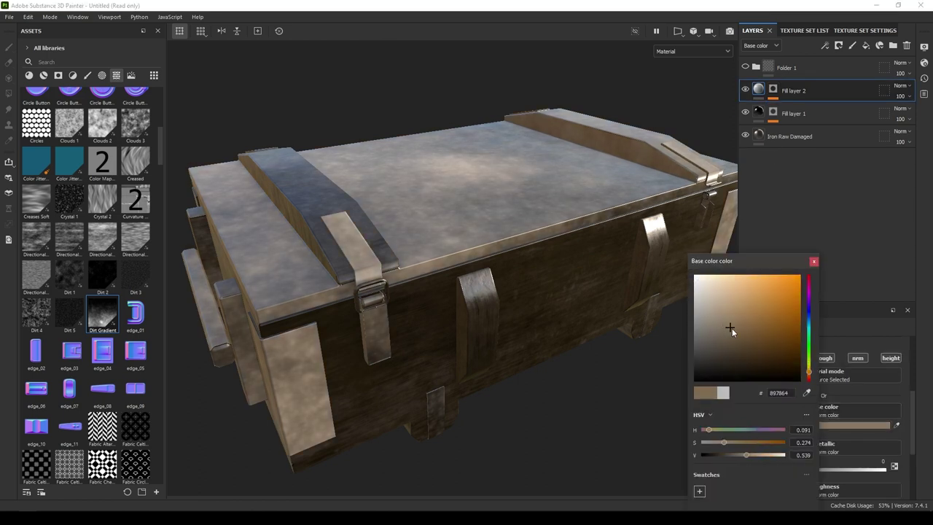
{"action": "left_click", "coordinate": [813, 261]}
Step: Raise the Roughness of Fill layer 2 almost to its maximum and inspect the dirt on the crate
{"action": "scroll", "coordinate": [785, 481], "scroll_direction": "down", "scroll_amount": 3}
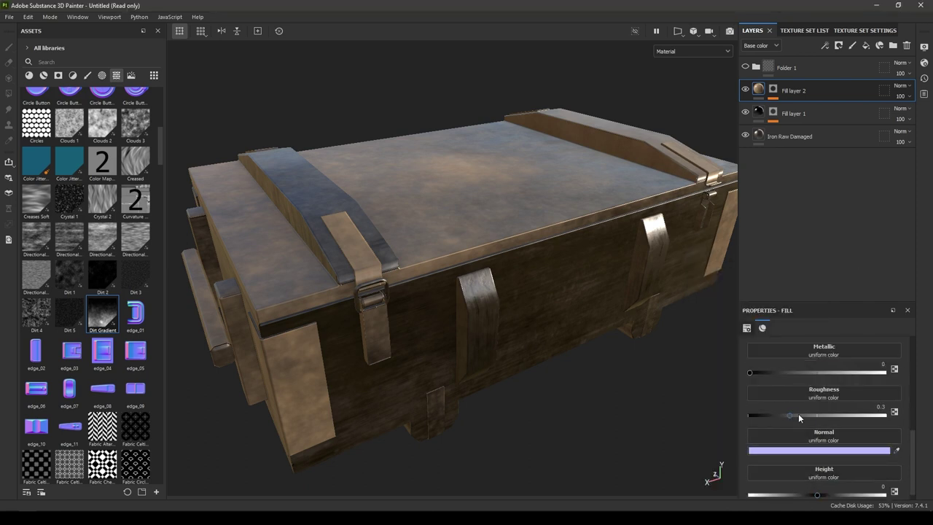
{"action": "left_click_drag", "start_coordinate": [790, 415], "coordinate": [881, 413]}
{"action": "scroll", "coordinate": [823, 380], "scroll_direction": "up", "scroll_amount": 3}
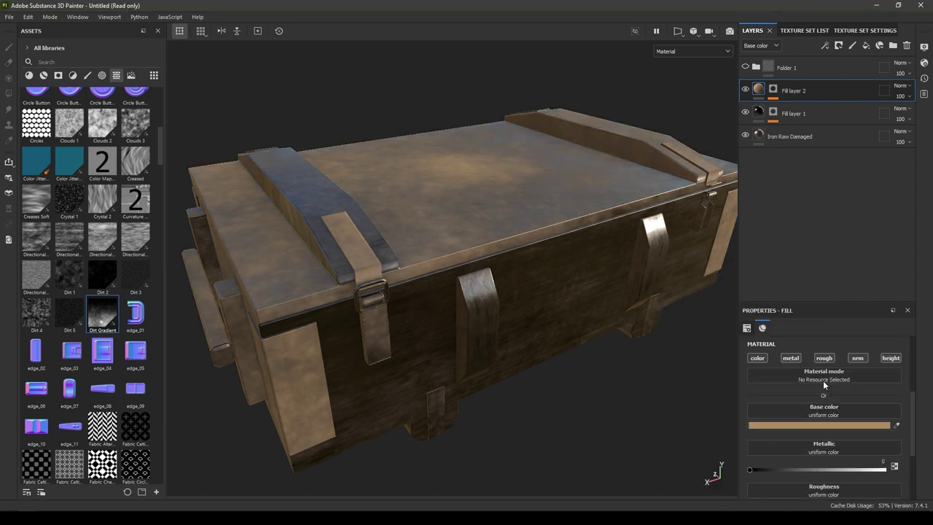
{"action": "mouse_move", "coordinate": [549, 340]}
{"action": "left_mouse_down", "text": "alt"}
{"action": "mouse_move", "coordinate": [518, 395]}
{"action": "mouse_move", "coordinate": [423, 229]}
{"action": "mouse_move", "coordinate": [428, 27]}
{"action": "mouse_move", "coordinate": [429, 197]}
{"action": "mouse_move", "coordinate": [416, 180]}
{"action": "left_mouse_up", "text": "alt"}
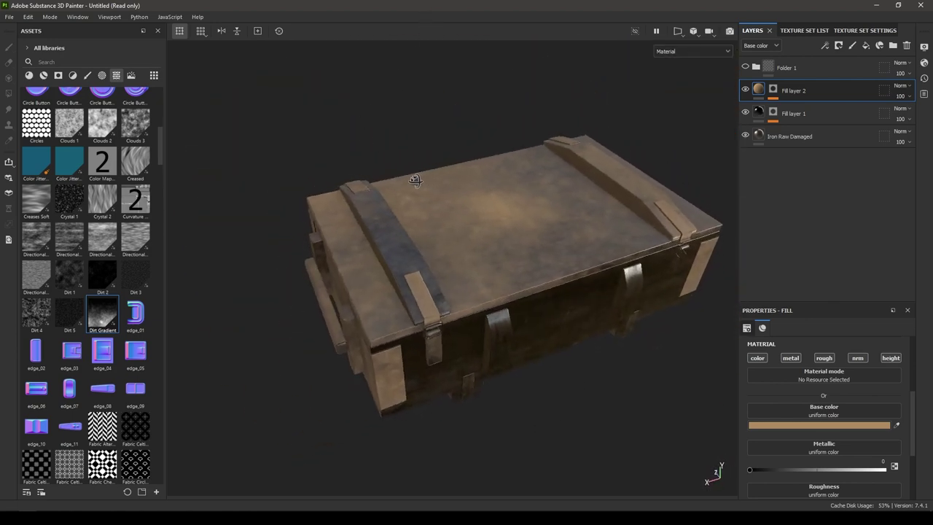
Step: Reduce the Balance of Fill layer 2's Dirt Gradient mask to 0.29 and check the crate's sides
{"action": "left_click", "coordinate": [772, 90]}
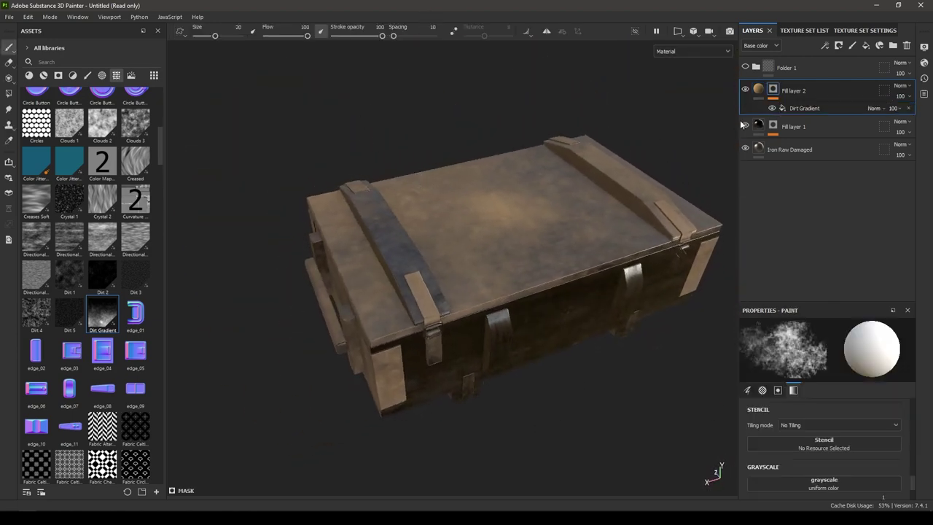
{"action": "left_click", "coordinate": [807, 109]}
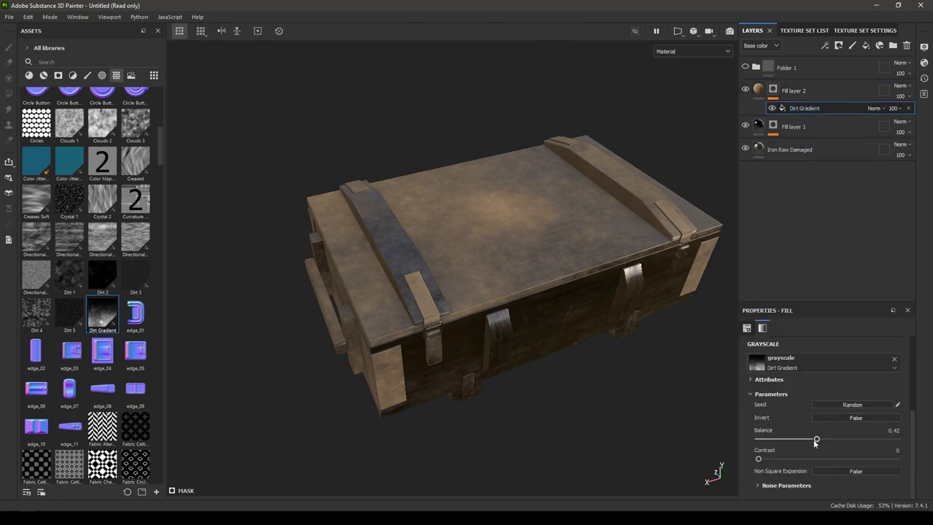
{"action": "left_click_drag", "start_coordinate": [819, 440], "coordinate": [798, 440]}
{"action": "left_click_drag", "start_coordinate": [576, 291], "coordinate": [529, 373], "text": "alt"}
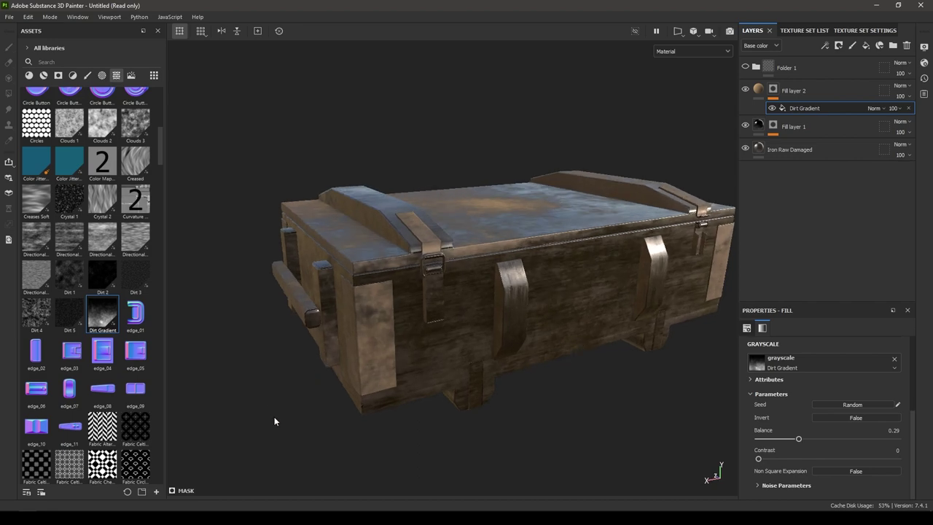
Step: Add a second fill to Fill layer 2's mask and assign the Grunge Dirt Thin texture to it
{"action": "scroll", "coordinate": [78, 390], "scroll_direction": "down", "scroll_amount": 5}
{"action": "scroll", "coordinate": [78, 389], "scroll_direction": "down", "scroll_amount": 5}
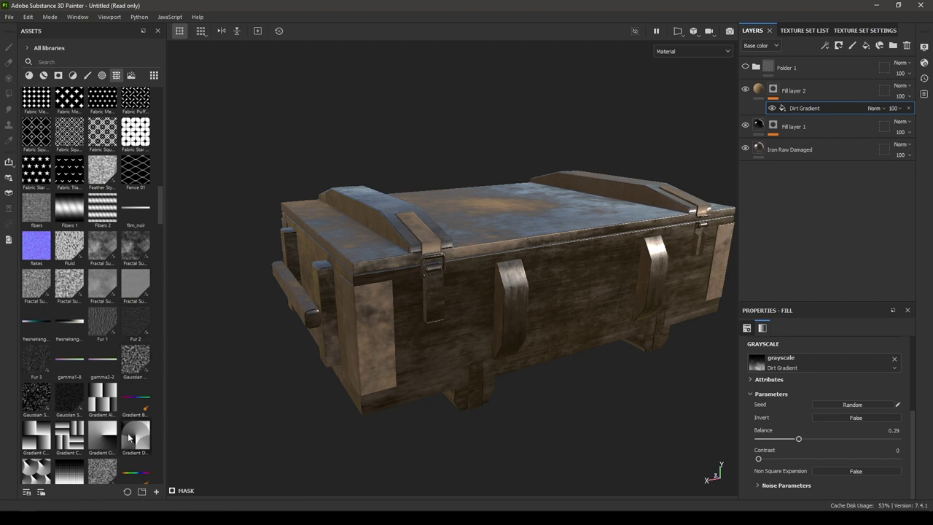
{"action": "scroll", "coordinate": [128, 438], "scroll_direction": "down", "scroll_amount": 10}
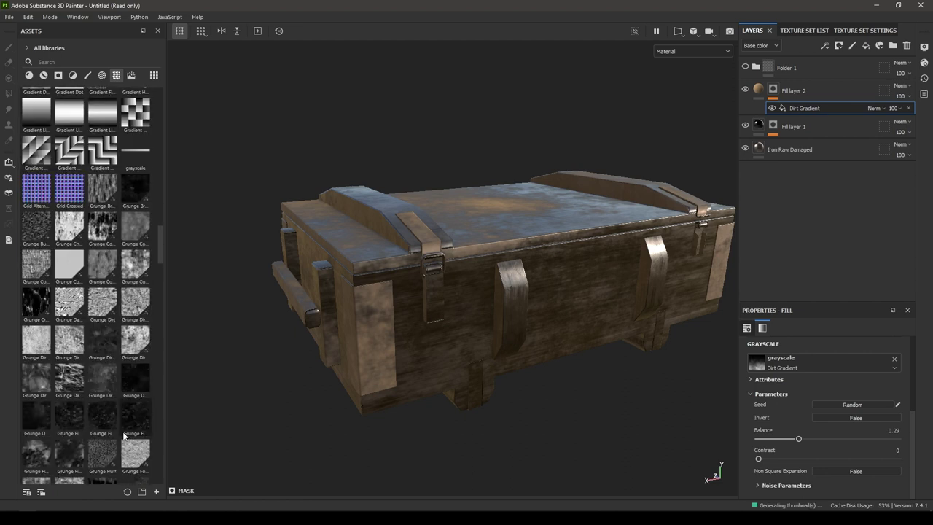
{"action": "mouse_move", "coordinate": [130, 236]}
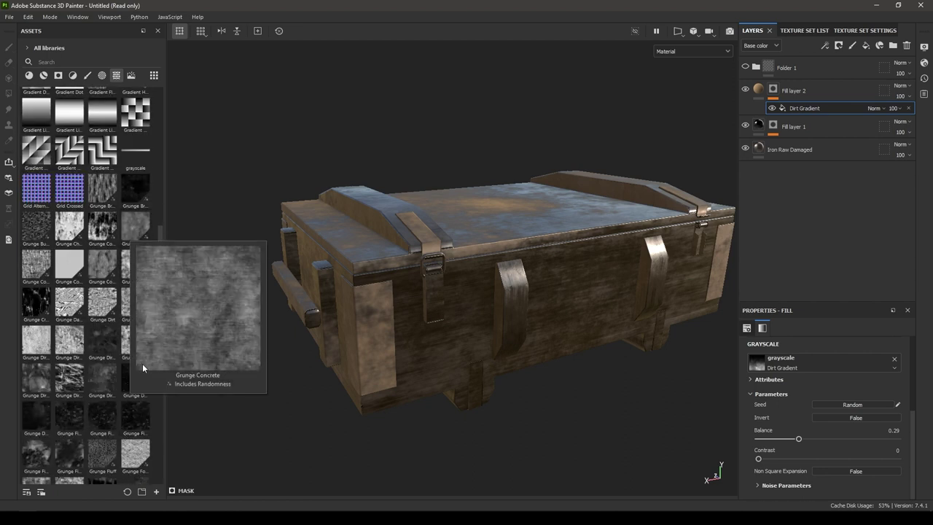
{"action": "mouse_move", "coordinate": [107, 377]}
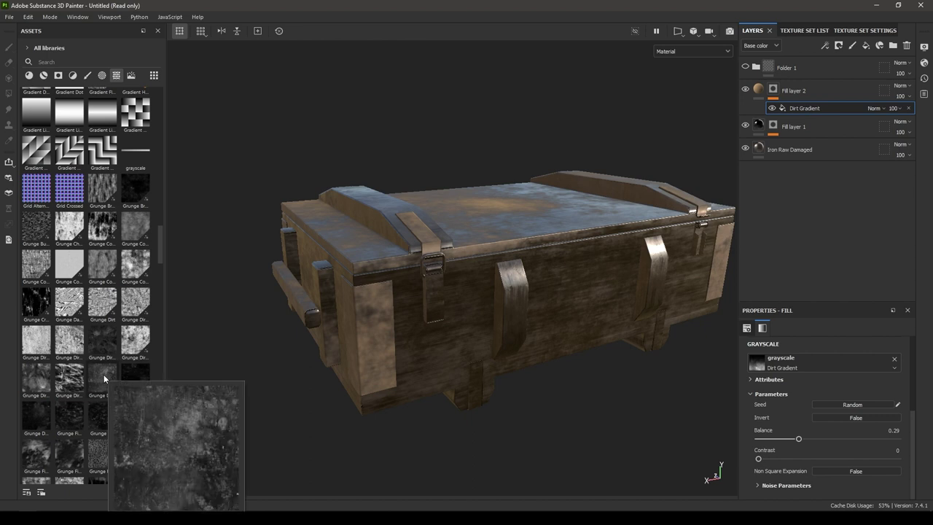
{"action": "left_click", "coordinate": [105, 378]}
{"action": "right_click", "coordinate": [810, 110]}
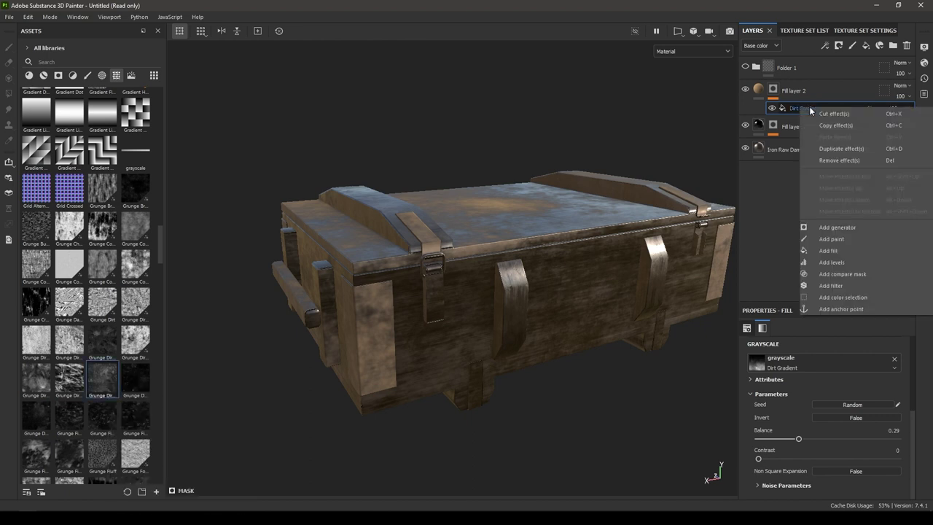
{"action": "left_click", "coordinate": [841, 253]}
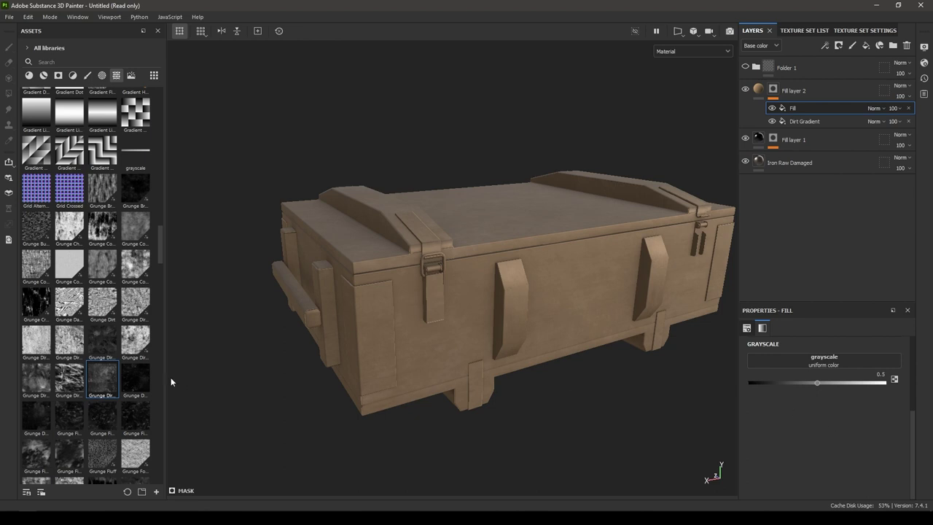
{"action": "left_click_drag", "start_coordinate": [808, 361], "coordinate": [808, 359]}
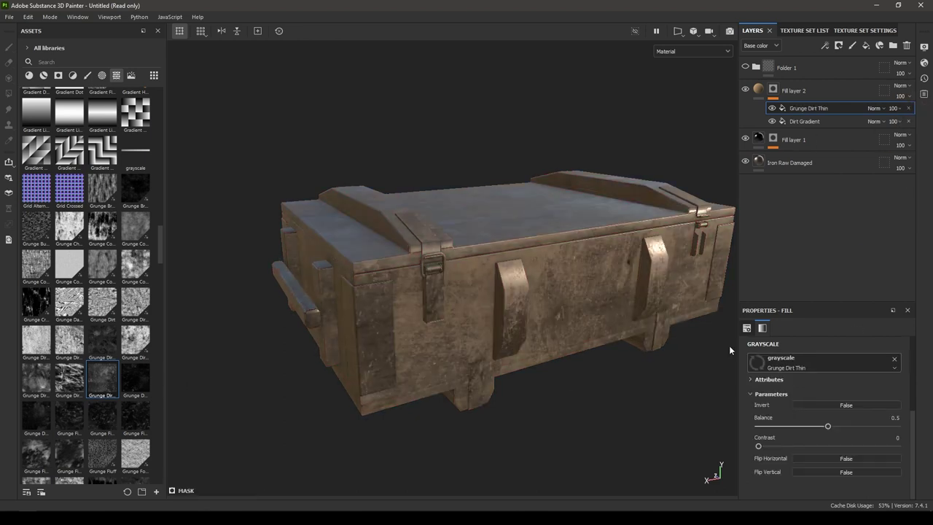
{"action": "right_click_drag", "start_coordinate": [517, 234], "coordinate": [520, 376], "text": "alt"}
{"action": "left_click_drag", "start_coordinate": [520, 376], "coordinate": [524, 356], "text": "alt"}
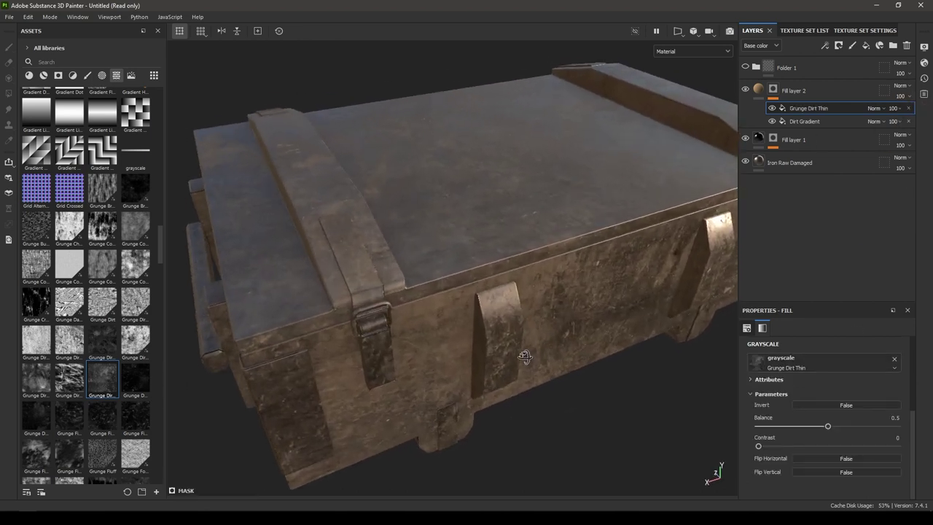
Step: Set the Grunge Dirt Thin mask fill's blend mode to Linear dodge (Add) and check the crate
{"action": "left_click", "coordinate": [874, 107]}
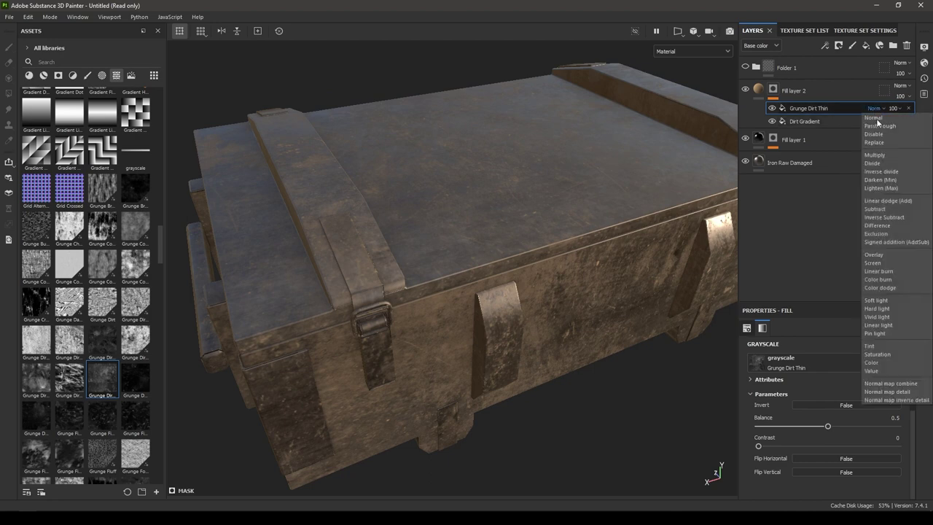
{"action": "left_click", "coordinate": [888, 200]}
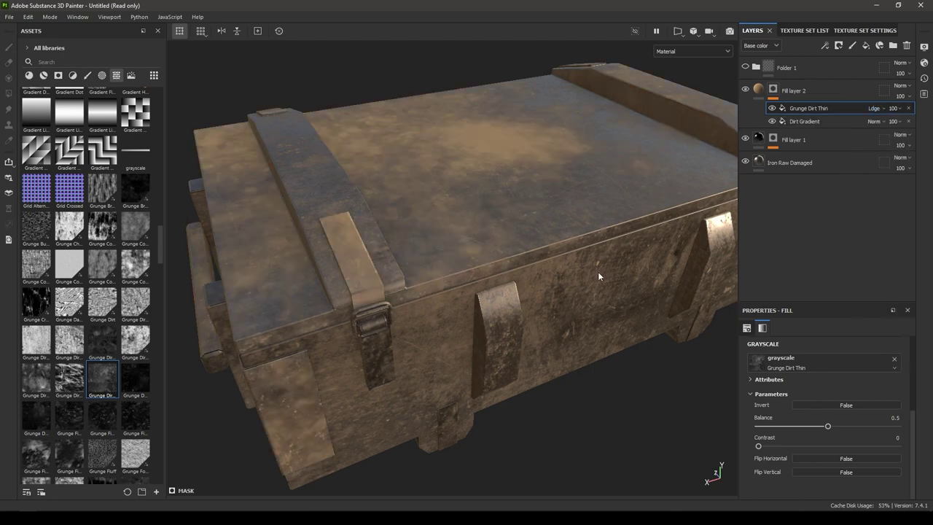
{"action": "mouse_move", "coordinate": [598, 272]}
{"action": "left_mouse_down", "text": "alt"}
{"action": "mouse_move", "coordinate": [573, 333]}
{"action": "mouse_move", "coordinate": [442, 250]}
{"action": "mouse_move", "coordinate": [533, 285]}
{"action": "mouse_move", "coordinate": [504, 183]}
{"action": "mouse_move", "coordinate": [485, 235]}
{"action": "mouse_move", "coordinate": [503, 230]}
{"action": "left_mouse_up", "text": "alt"}
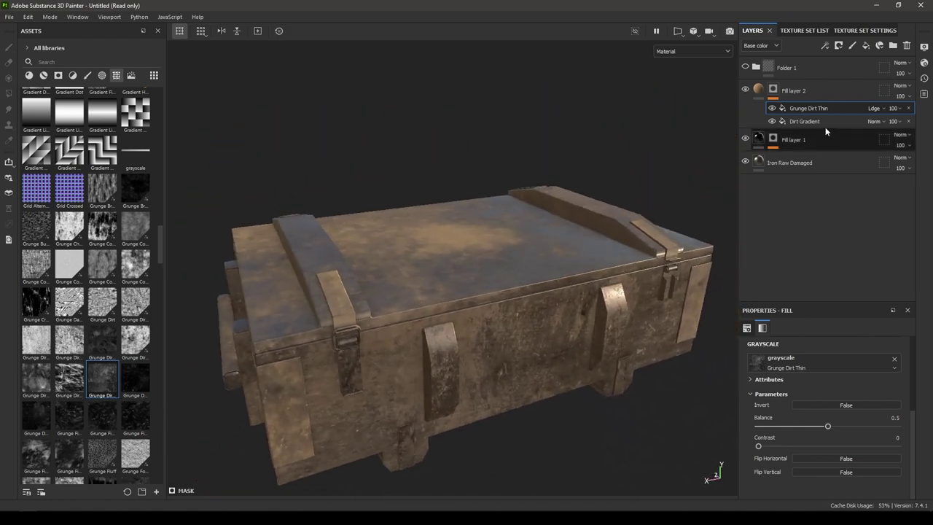
Step: Delete Fill layer 2, Fill layer 1 and the Iron Raw Damaged layer, keeping only Folder 1
{"action": "left_click", "coordinate": [812, 91]}
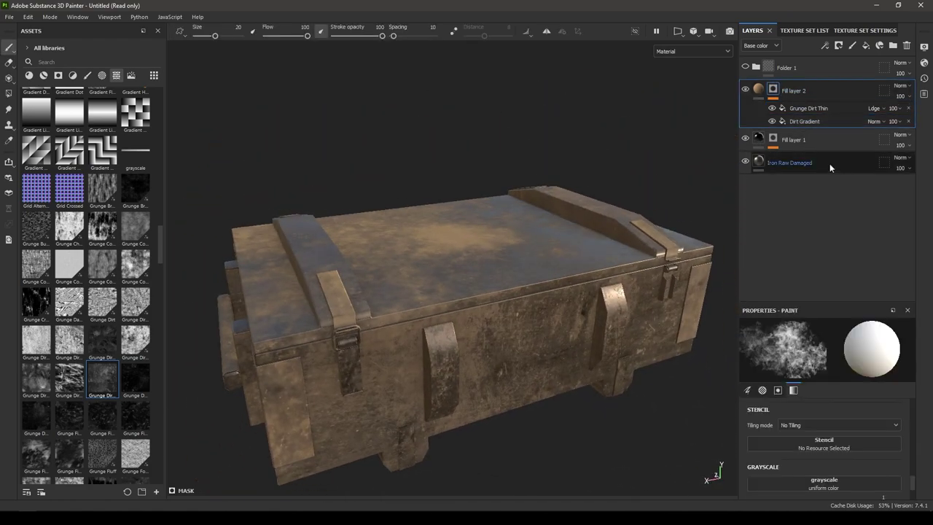
{"action": "left_click", "coordinate": [907, 45]}
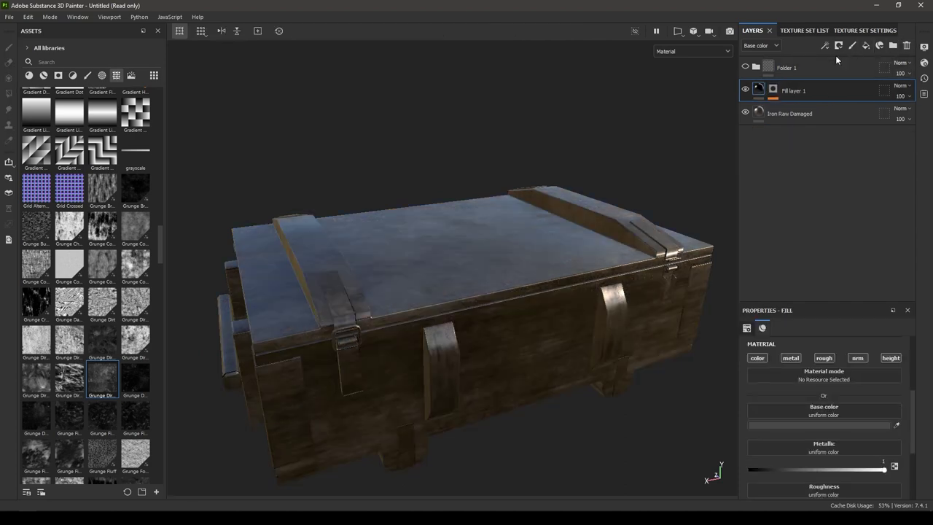
{"action": "left_click", "coordinate": [906, 46]}
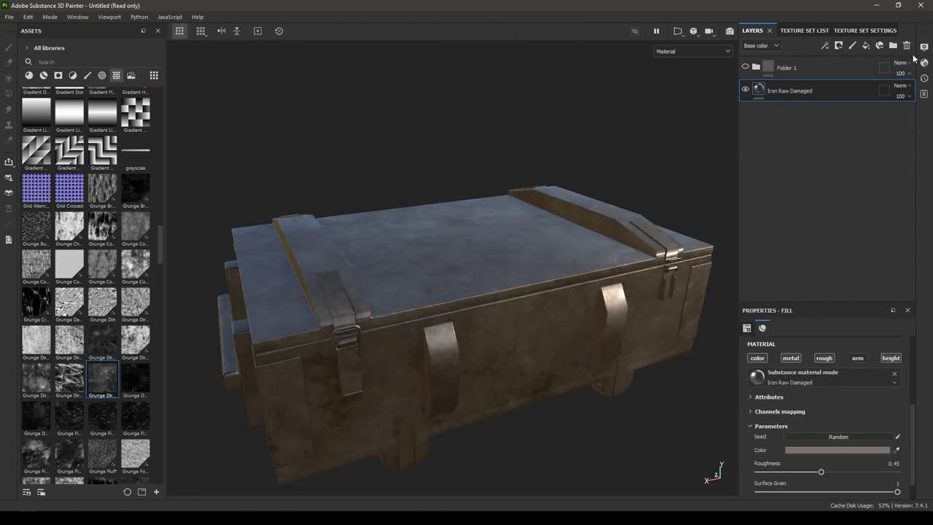
{"action": "left_click", "coordinate": [907, 46]}
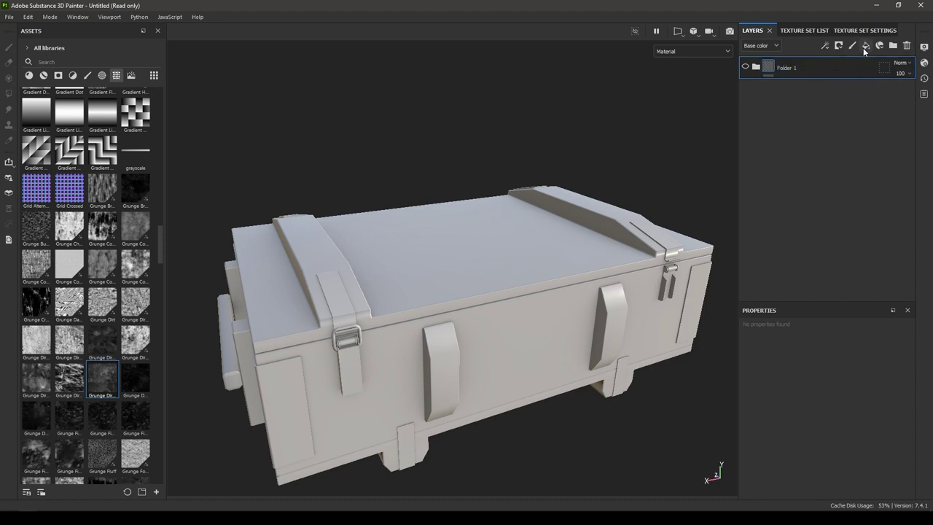
Step: Add a new fill layer, raise its Roughness to about 0.85 and set its base color to tan A58B68
{"action": "scroll", "coordinate": [809, 431], "scroll_direction": "down", "scroll_amount": 3}
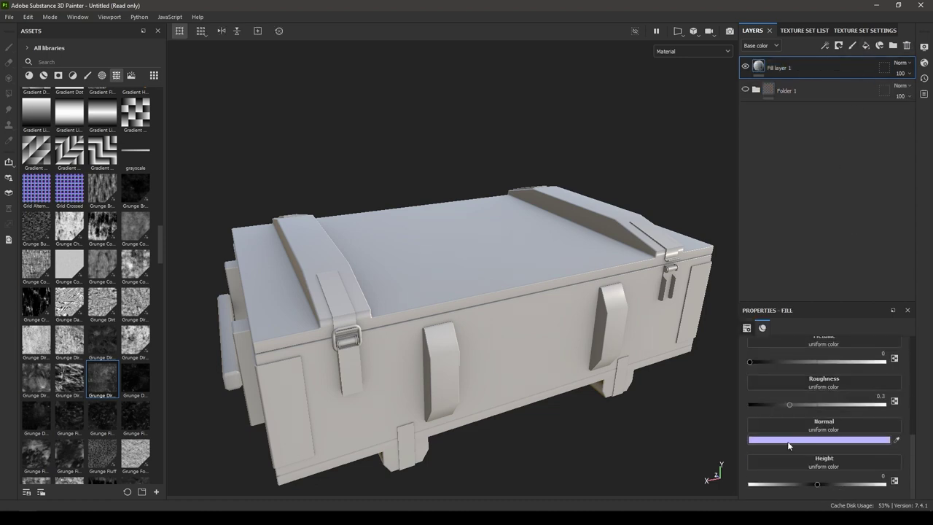
{"action": "left_click_drag", "start_coordinate": [789, 404], "coordinate": [866, 405]}
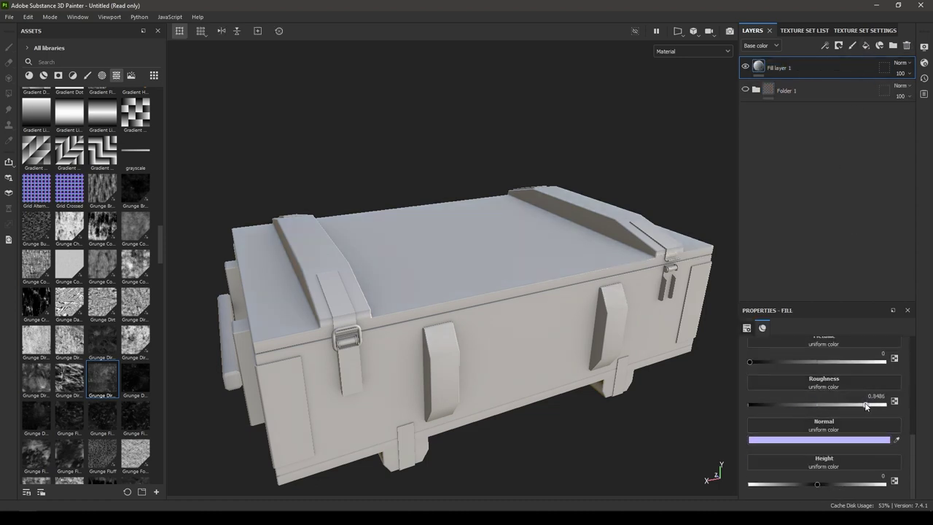
{"action": "scroll", "coordinate": [845, 413], "scroll_direction": "up", "scroll_amount": 4}
{"action": "left_click", "coordinate": [798, 462]}
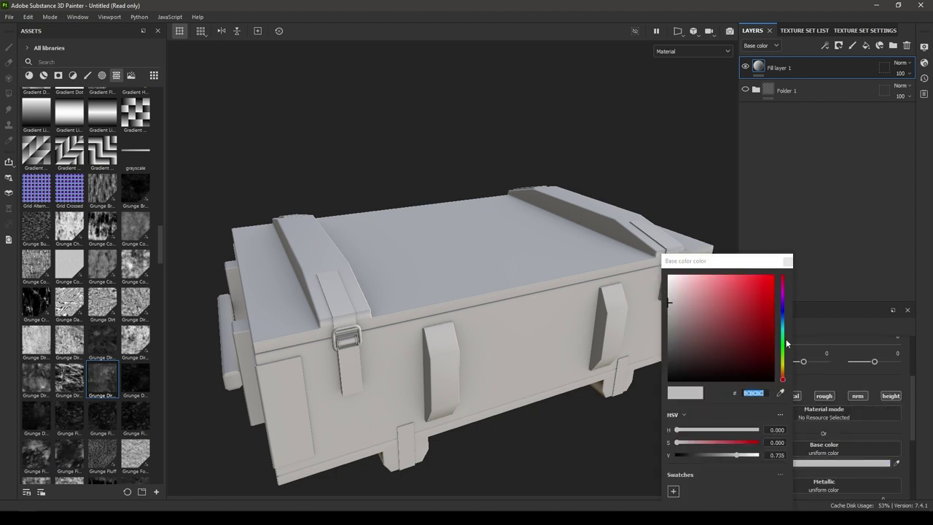
{"action": "left_click_drag", "start_coordinate": [787, 343], "coordinate": [786, 375]}
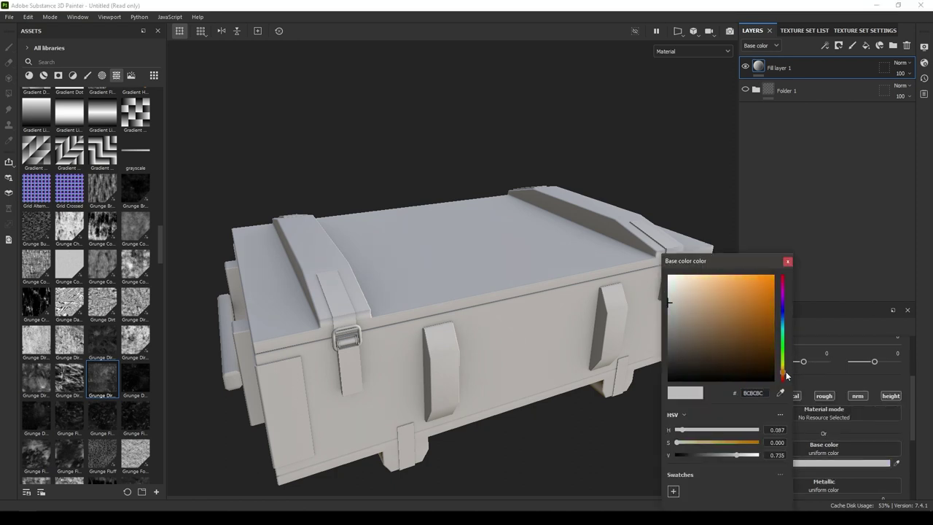
{"action": "mouse_move", "coordinate": [696, 305]}
{"action": "left_mouse_down"}
{"action": "mouse_move", "coordinate": [694, 329]}
{"action": "mouse_move", "coordinate": [698, 319]}
{"action": "left_mouse_up"}
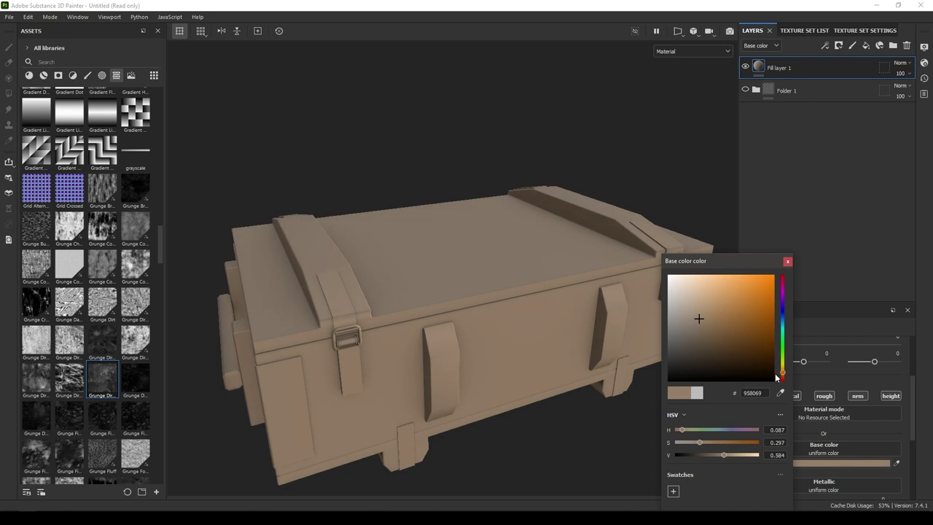
{"action": "left_click_drag", "start_coordinate": [783, 373], "coordinate": [785, 376]}
{"action": "left_click_drag", "start_coordinate": [713, 328], "coordinate": [706, 312]}
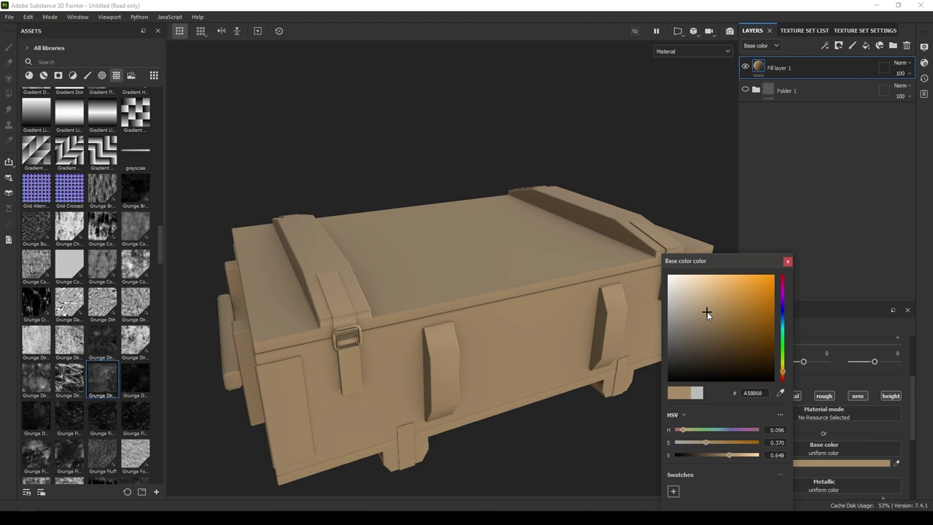
{"action": "left_click", "coordinate": [787, 261]}
{"action": "left_click", "coordinate": [787, 260]}
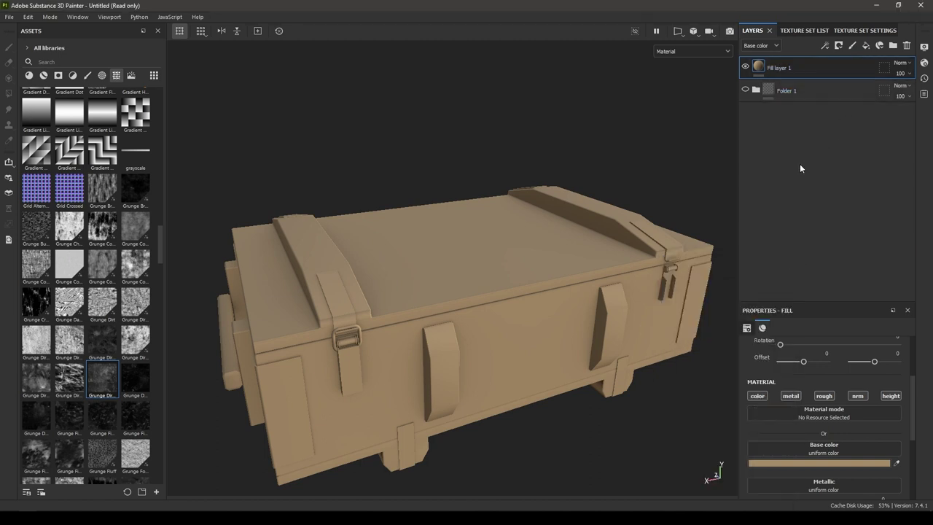
Step: Duplicate Fill layer 1, give the copy a black mask with a fill, and assign Directional Noise 2 to that fill
{"action": "key", "text": "ctrl+d"}
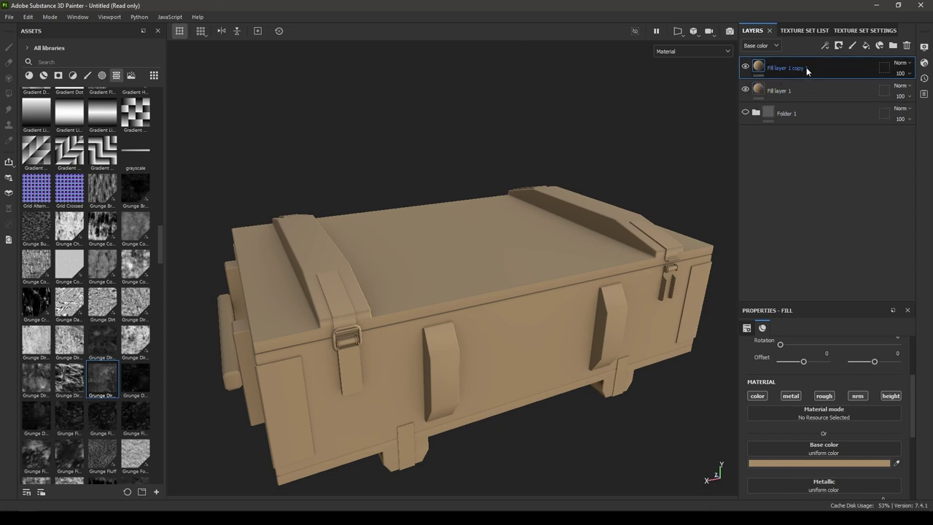
{"action": "right_click", "coordinate": [806, 68]}
{"action": "left_click", "coordinate": [826, 91]}
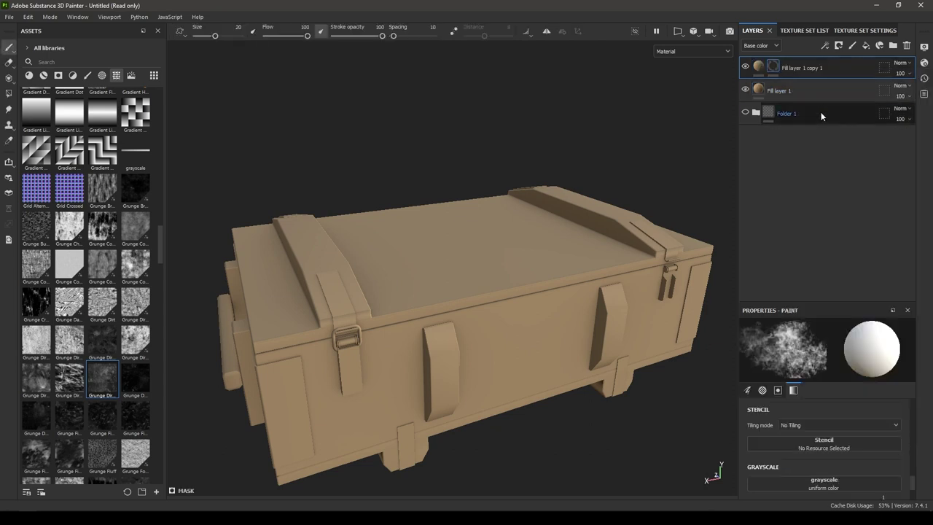
{"action": "right_click", "coordinate": [799, 67]}
{"action": "left_click", "coordinate": [826, 435]}
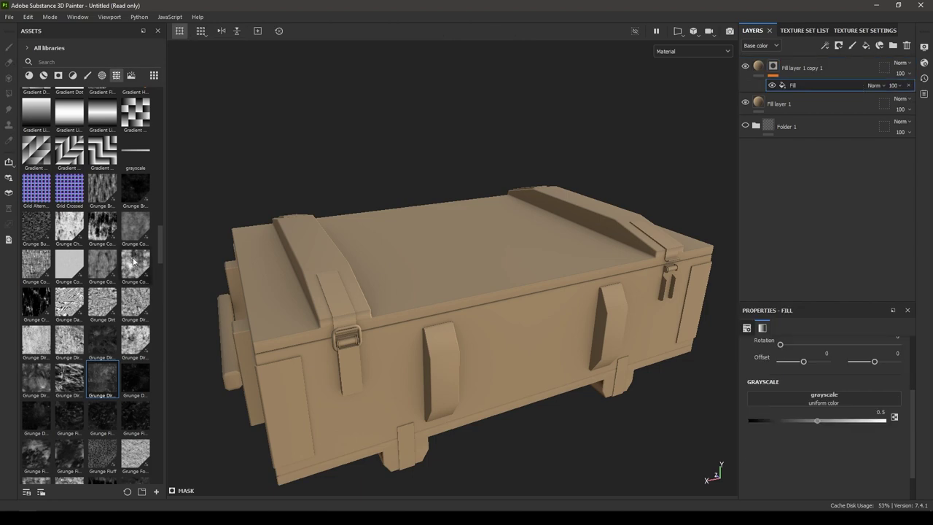
{"action": "scroll", "coordinate": [117, 265], "scroll_direction": "up", "scroll_amount": 10}
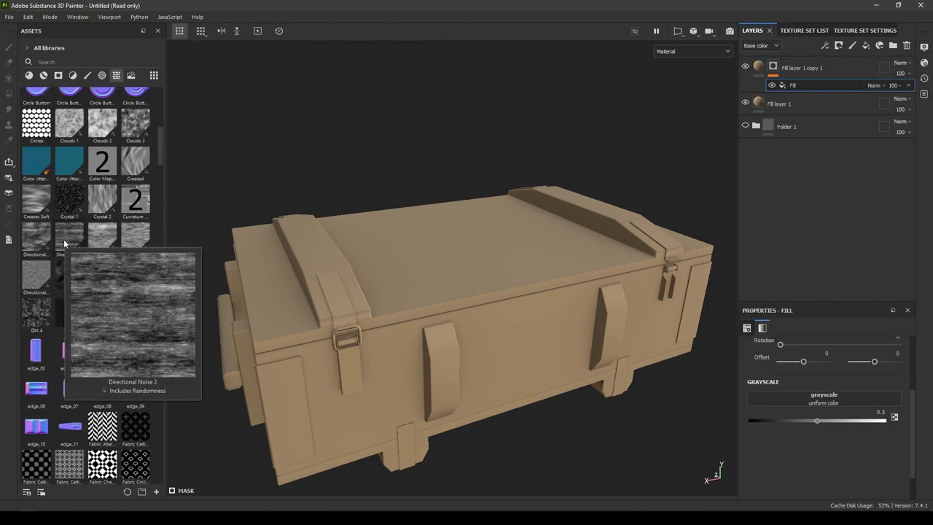
{"action": "left_click_drag", "start_coordinate": [64, 244], "coordinate": [796, 395]}
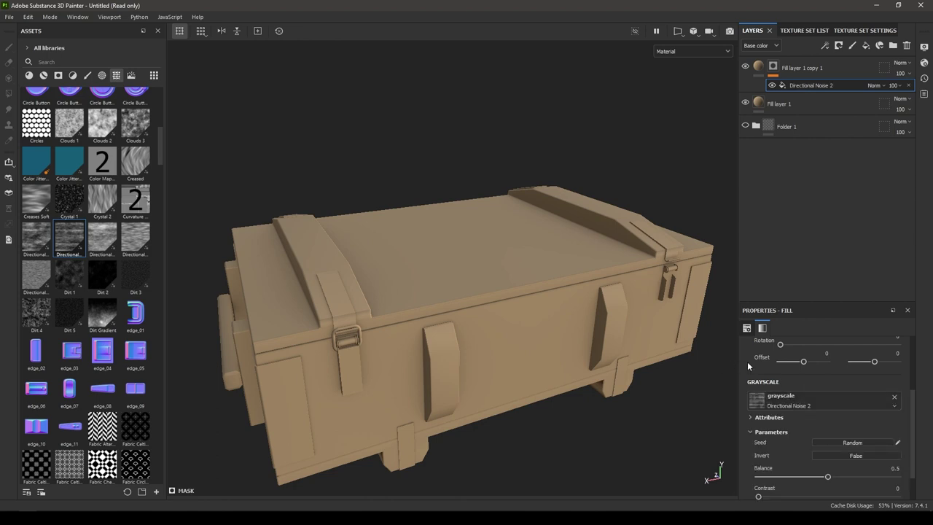
Step: Darken the base color of Fill layer 1 copy 1 to brown 7B6548
{"action": "left_click", "coordinate": [772, 67]}
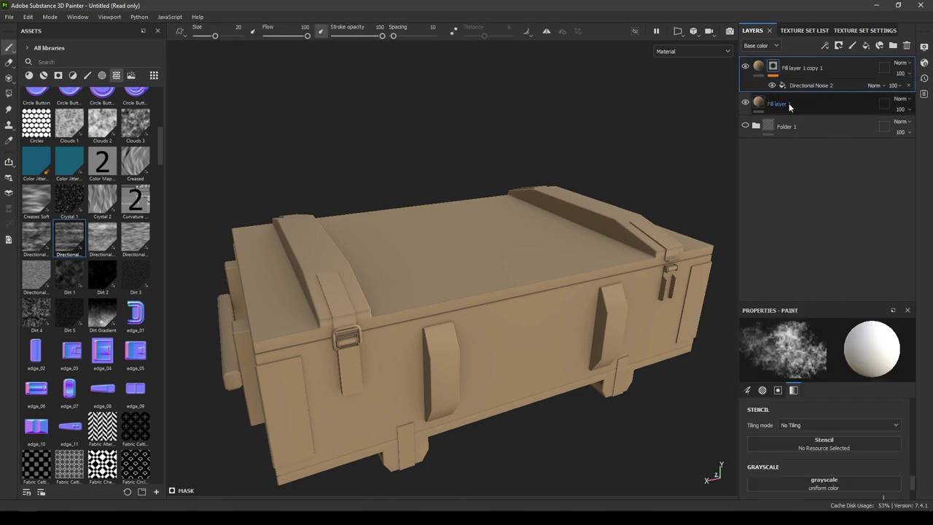
{"action": "left_click", "coordinate": [758, 67]}
{"action": "left_click", "coordinate": [822, 463]}
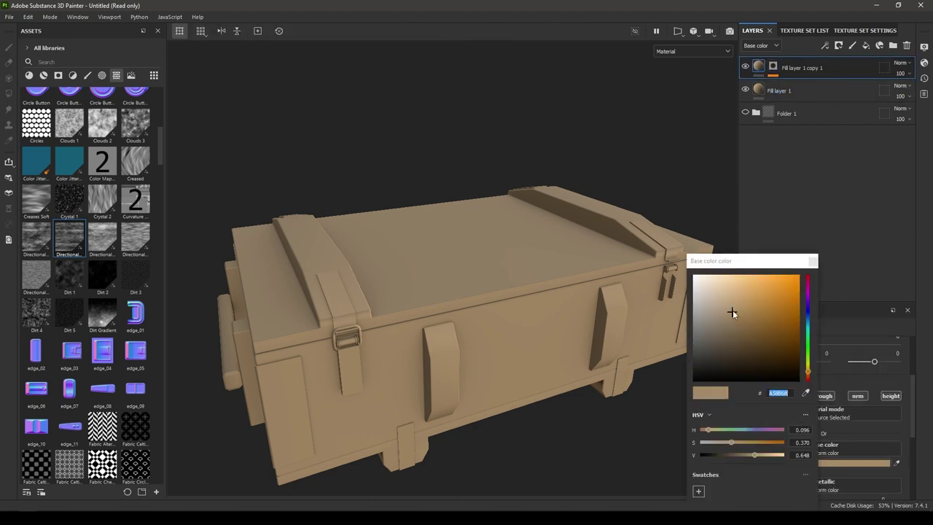
{"action": "left_click_drag", "start_coordinate": [732, 311], "coordinate": [738, 328]}
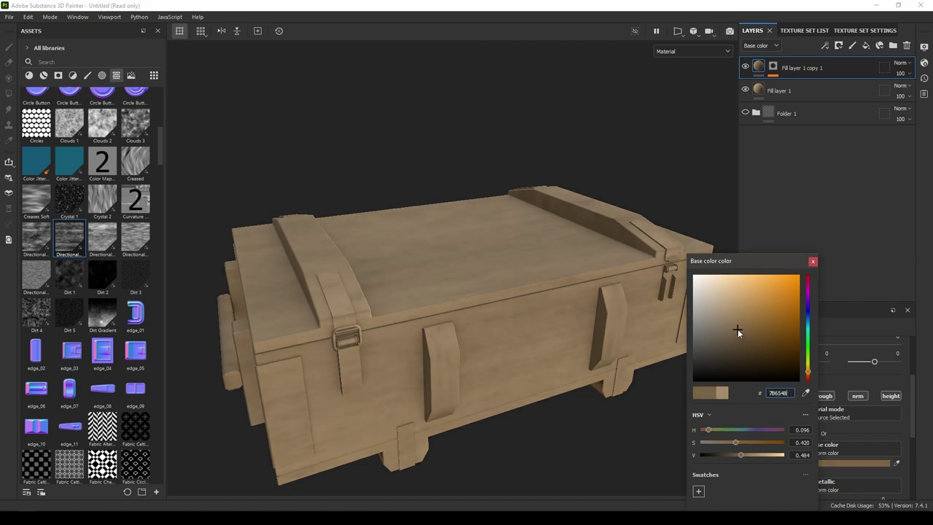
{"action": "left_click", "coordinate": [820, 271]}
Step: Switch the Directional Noise 2 mask fill to Tri-planar projection with Scale 3 and inspect the crate
{"action": "left_click", "coordinate": [773, 66]}
{"action": "left_click", "coordinate": [809, 86]}
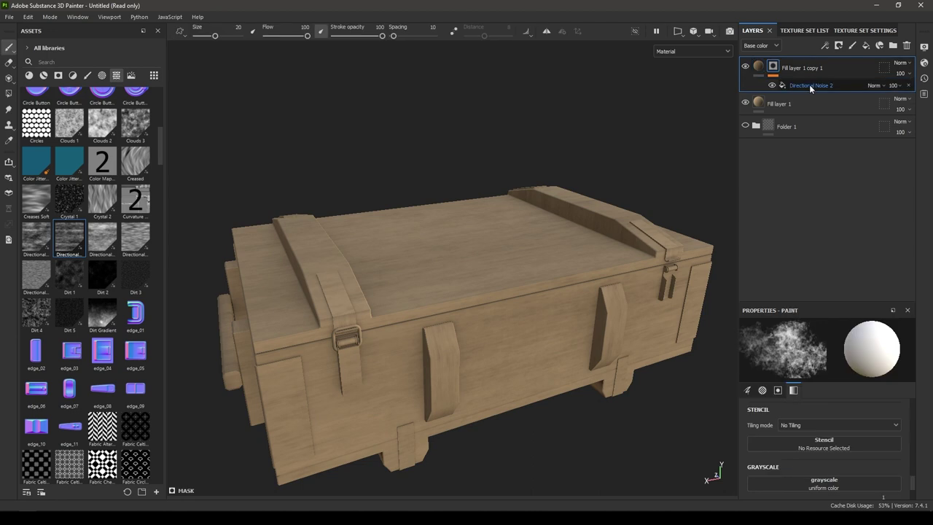
{"action": "scroll", "coordinate": [808, 409], "scroll_direction": "up", "scroll_amount": 3}
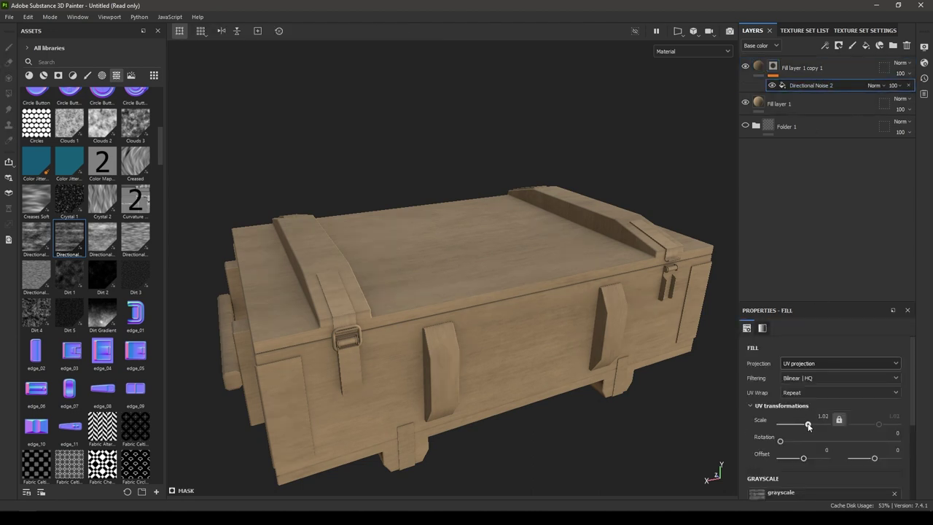
{"action": "left_click_drag", "start_coordinate": [808, 424], "coordinate": [809, 424]}
{"action": "left_click", "coordinate": [822, 432]}
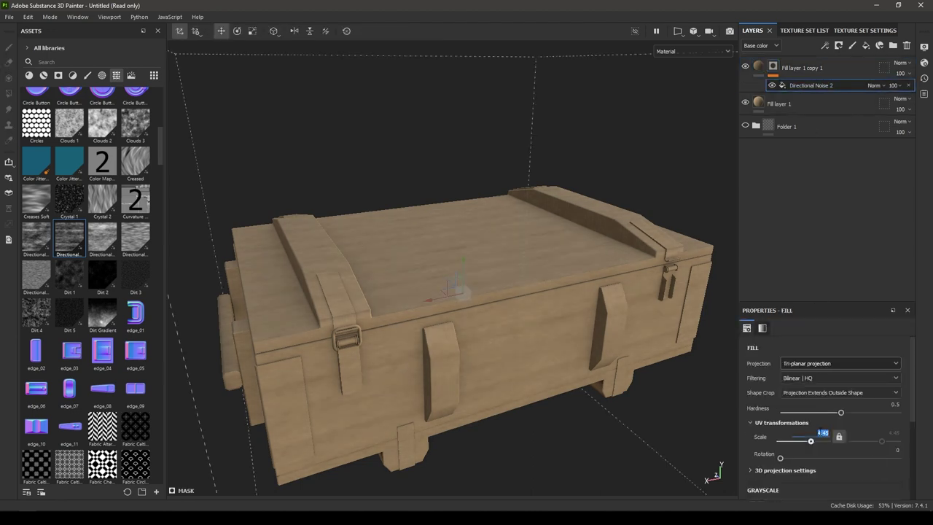
{"action": "type", "text": "3"}
{"action": "key", "text": "Return"}
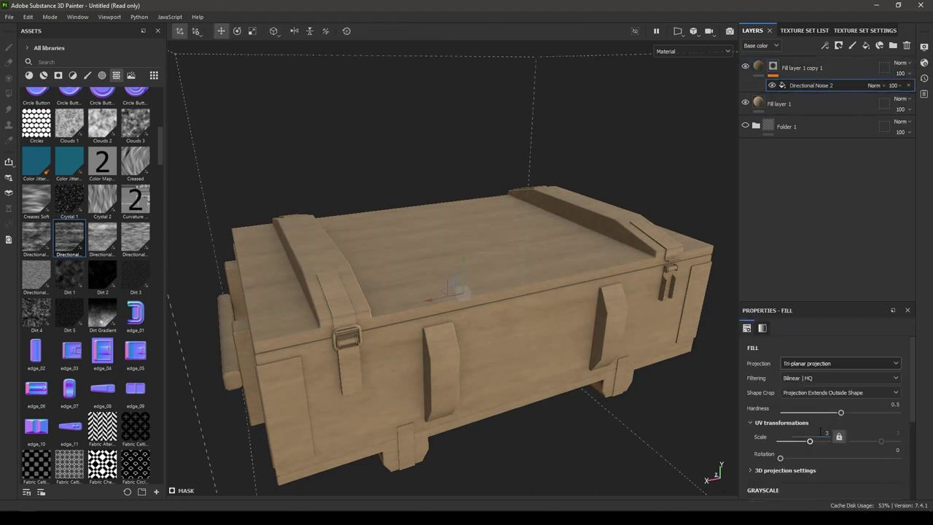
{"action": "scroll", "coordinate": [439, 446], "scroll_direction": "up", "scroll_amount": 3}
{"action": "left_click_drag", "start_coordinate": [437, 352], "coordinate": [437, 481], "text": "alt"}
{"action": "scroll", "coordinate": [379, 329], "scroll_direction": "down", "scroll_amount": 2}
{"action": "left_click_drag", "start_coordinate": [379, 328], "coordinate": [360, 263], "text": "alt"}
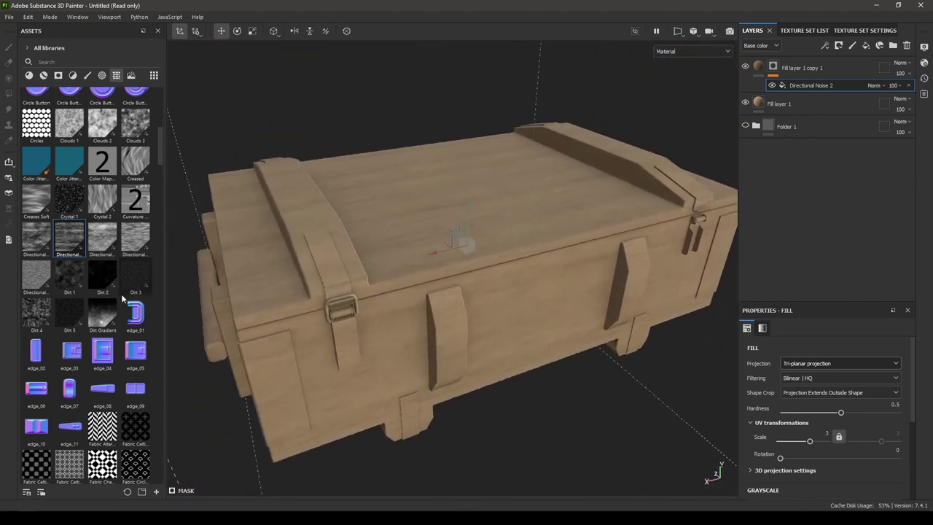
Step: Duplicate Fill layer 1 and move the copy to the top of the layer stack
{"action": "left_click", "coordinate": [808, 104]}
{"action": "key", "text": "ctrl+d"}
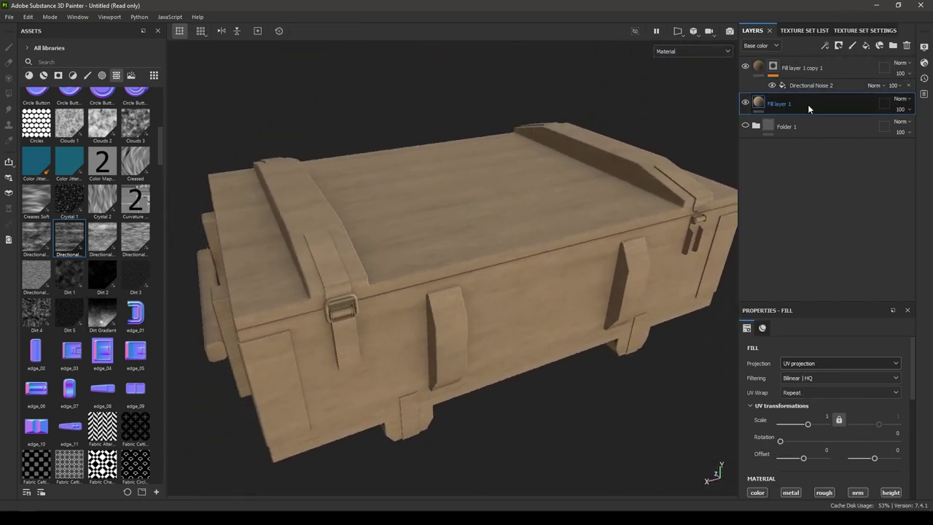
{"action": "left_click_drag", "start_coordinate": [795, 108], "coordinate": [796, 63]}
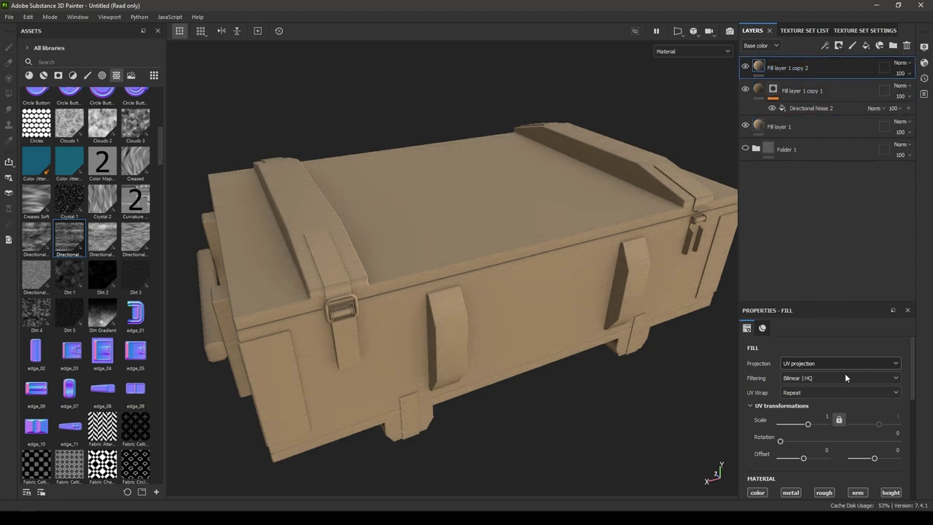
Step: Set the base color of Fill layer 1 copy 2 to a slightly lighter tan
{"action": "scroll", "coordinate": [824, 408], "scroll_direction": "down", "scroll_amount": 3}
{"action": "left_click", "coordinate": [805, 464]}
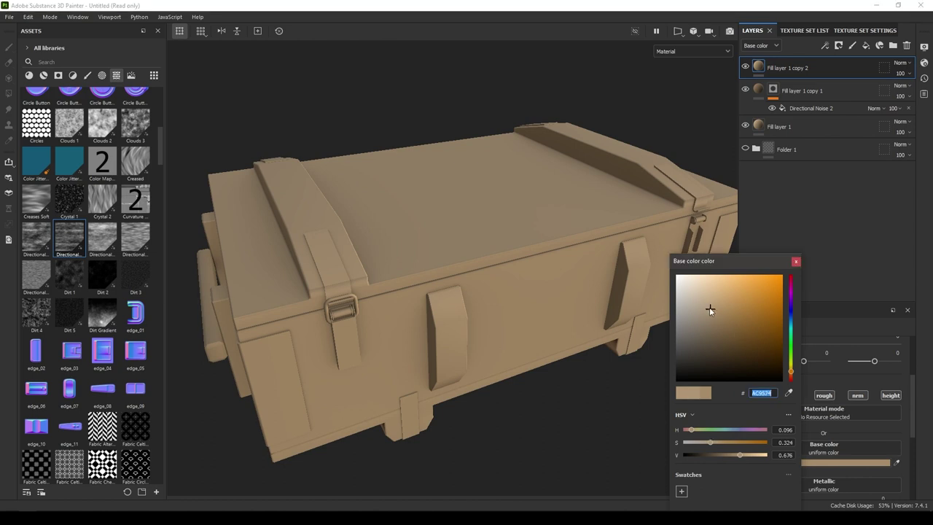
{"action": "left_click", "coordinate": [708, 305]}
{"action": "left_click", "coordinate": [795, 262]}
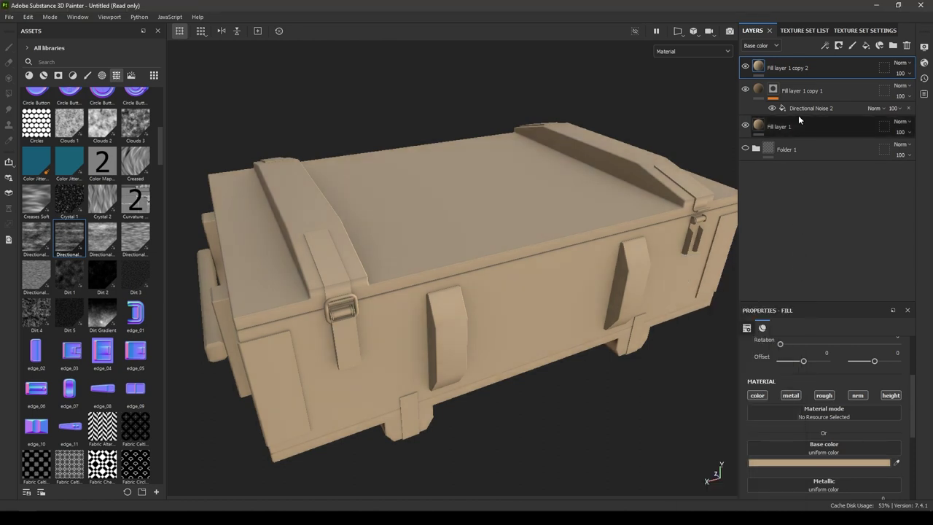
Step: Give Fill layer 1 copy 2 a black mask with a fill and assign Directional Noise 2 to that fill
{"action": "right_click", "coordinate": [788, 66]}
{"action": "left_click", "coordinate": [817, 83]}
{"action": "right_click", "coordinate": [793, 67]}
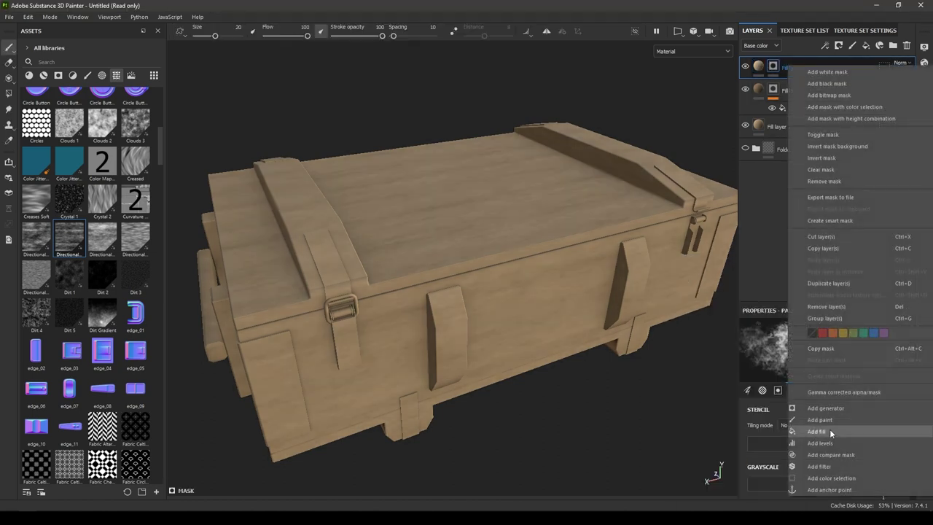
{"action": "left_click", "coordinate": [828, 426]}
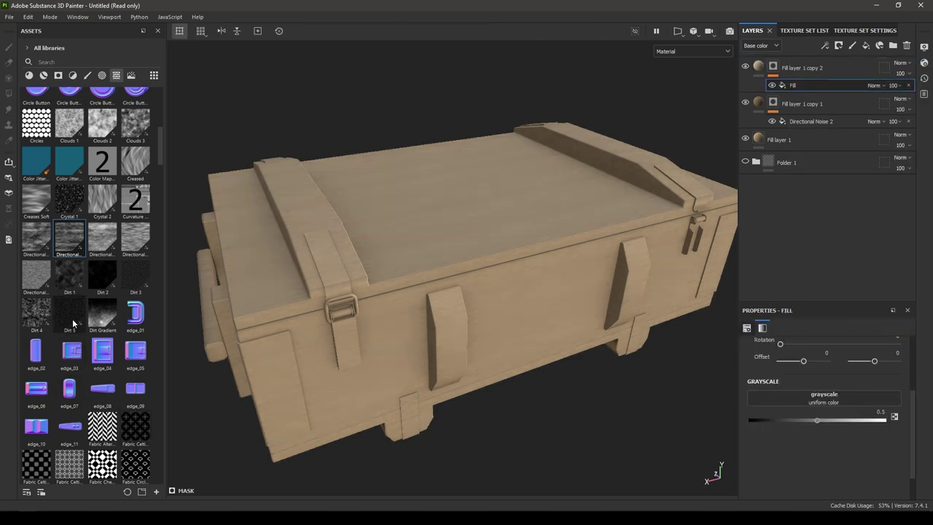
{"action": "scroll", "coordinate": [73, 323], "scroll_direction": "up", "scroll_amount": 5}
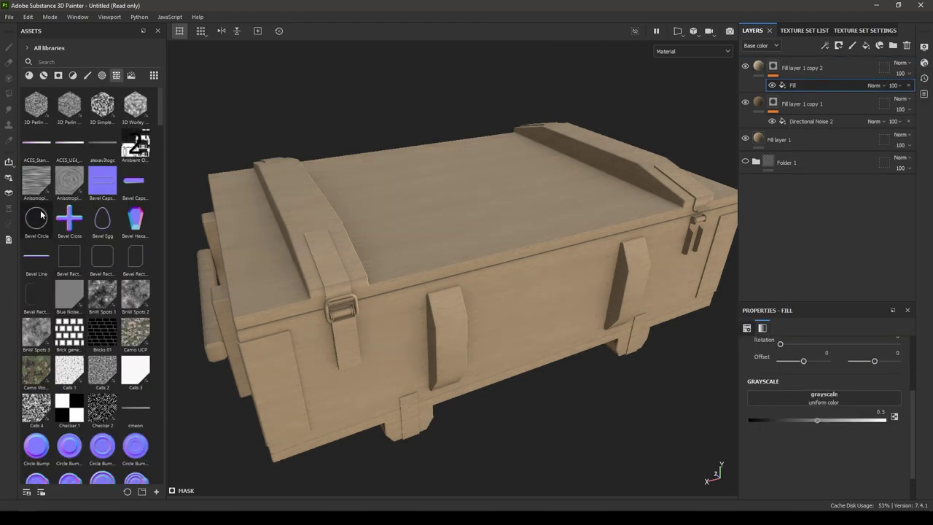
{"action": "scroll", "coordinate": [72, 394], "scroll_direction": "down", "scroll_amount": 5}
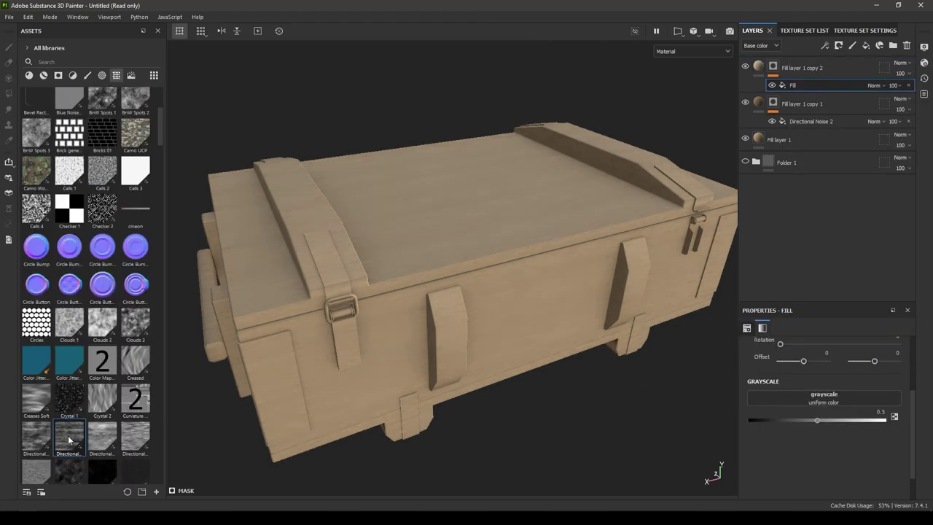
{"action": "left_click_drag", "start_coordinate": [68, 440], "coordinate": [831, 395]}
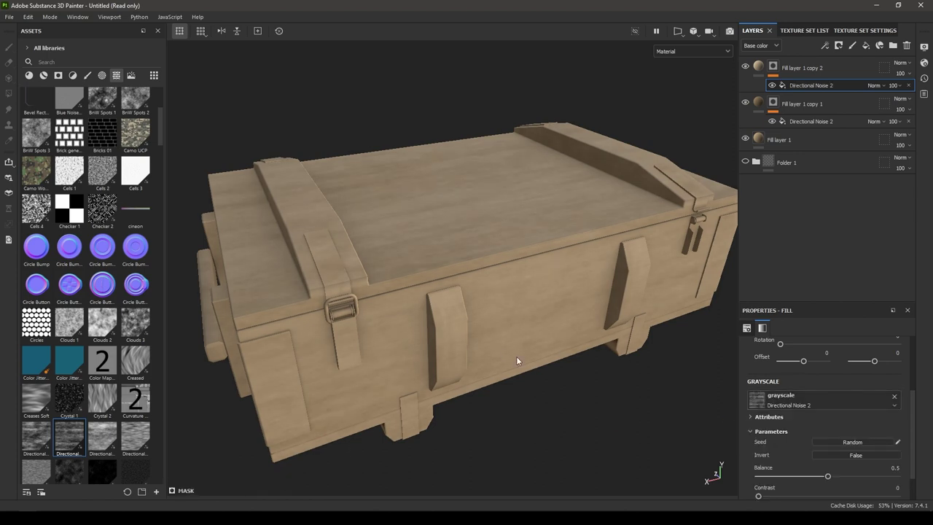
Step: Raise the Balance of Fill layer 1 copy 2's Directional Noise 2 mask fill to about 0.65 and inspect the crate
{"action": "left_click_drag", "start_coordinate": [481, 345], "coordinate": [451, 302], "text": "alt"}
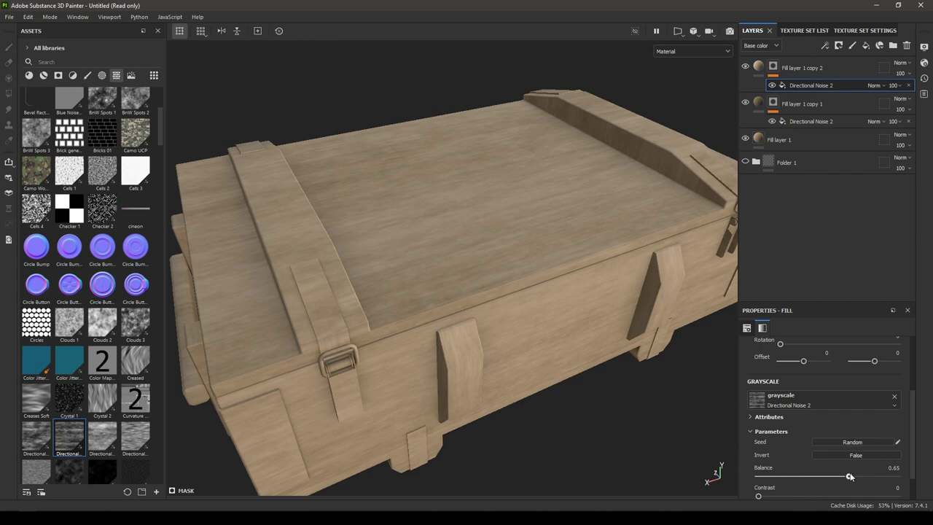
{"action": "left_click_drag", "start_coordinate": [611, 454], "coordinate": [547, 367], "text": "alt"}
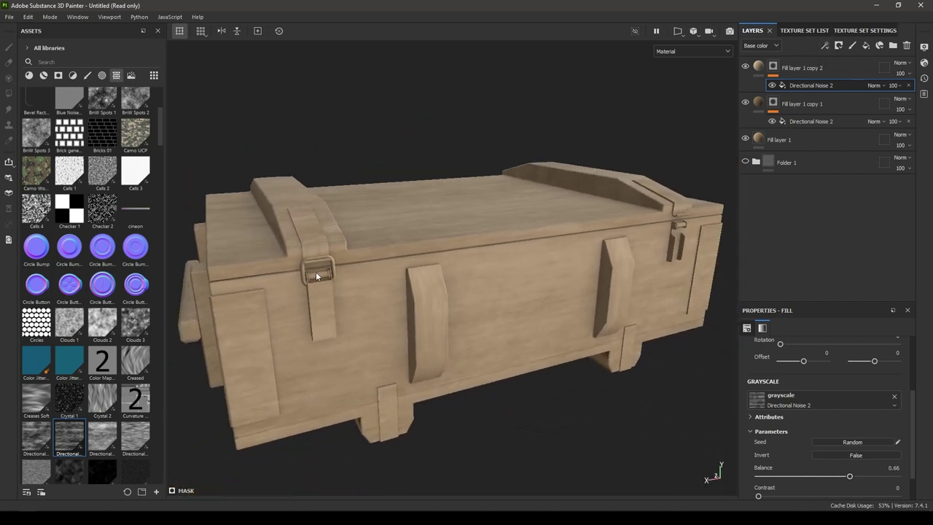
{"action": "left_click_drag", "start_coordinate": [426, 290], "coordinate": [621, 195], "text": "alt"}
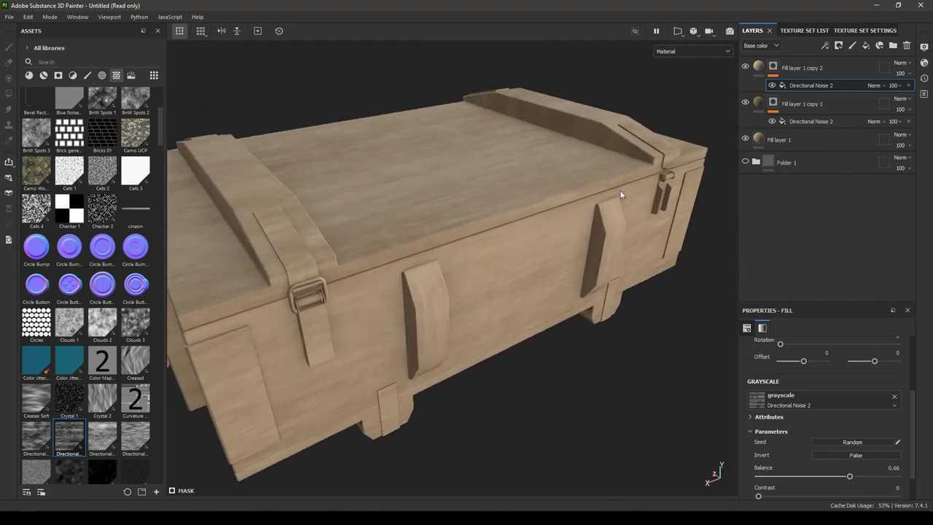
Step: Add a new fill layer on top with the color, metal, rough and nrm channels disabled, leaving only height
{"action": "left_click", "coordinate": [866, 45]}
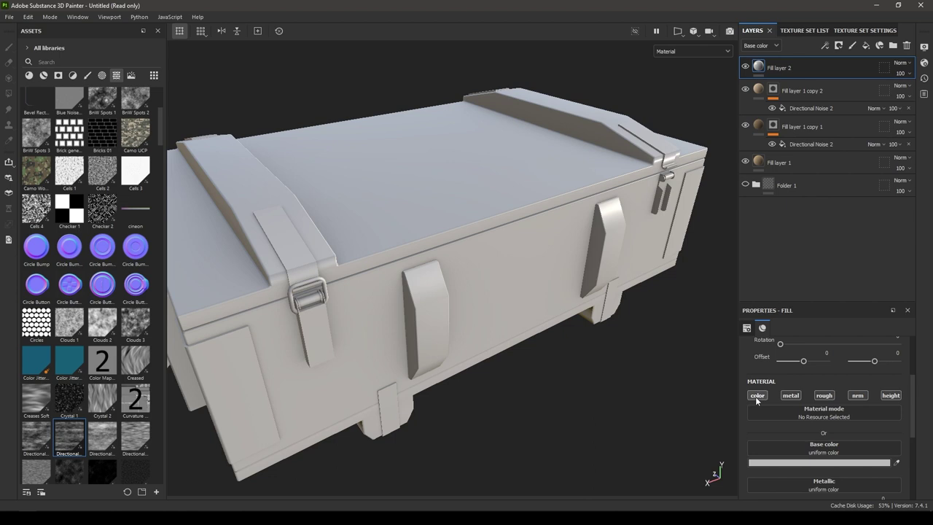
{"action": "left_click", "coordinate": [757, 395]}
{"action": "left_click", "coordinate": [791, 395]}
{"action": "left_click", "coordinate": [823, 395]}
{"action": "left_click", "coordinate": [858, 395]}
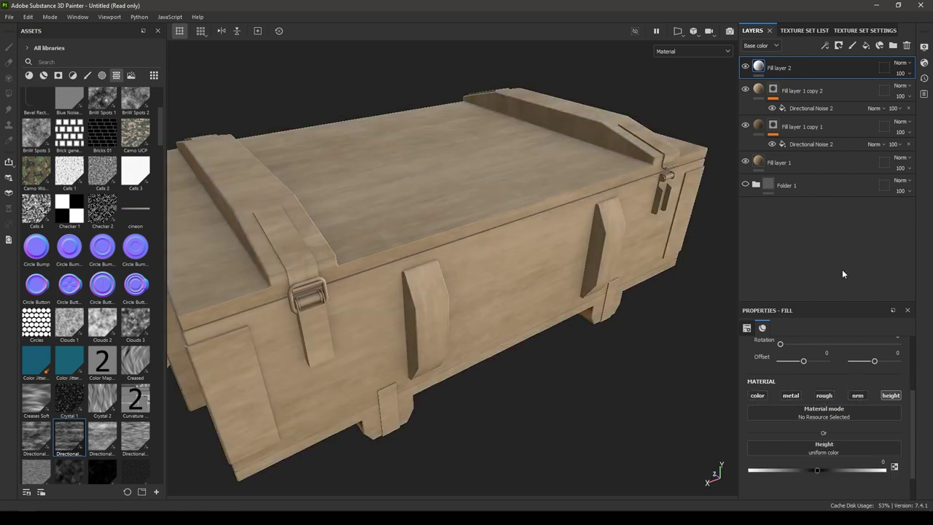
Step: Give Fill layer 2 a black mask with a fill and assign Anisotropic Noise to that fill
{"action": "right_click", "coordinate": [790, 67]}
{"action": "left_click", "coordinate": [825, 81]}
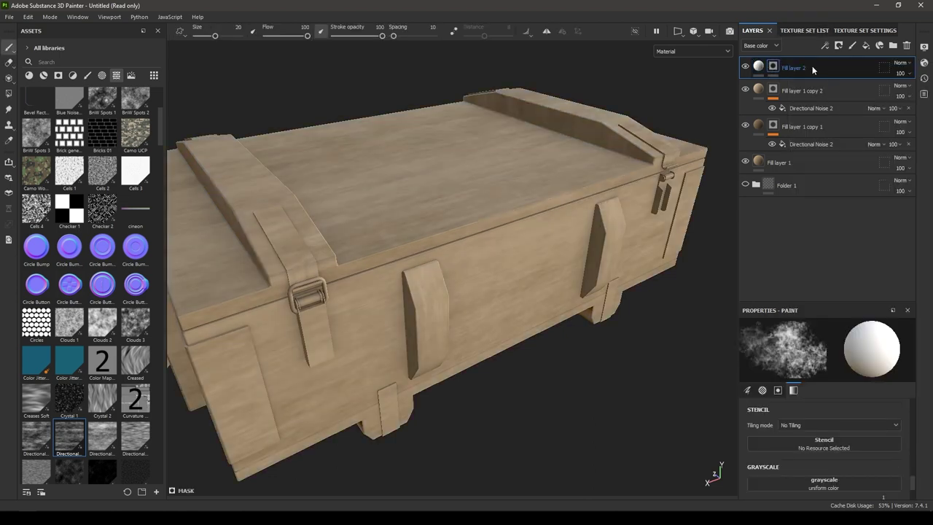
{"action": "right_click", "coordinate": [813, 69]}
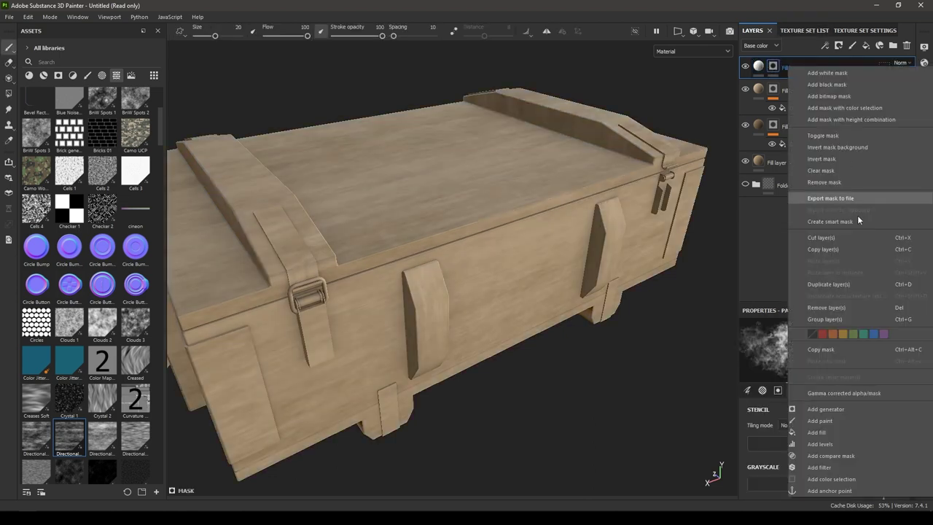
{"action": "left_click", "coordinate": [837, 430]}
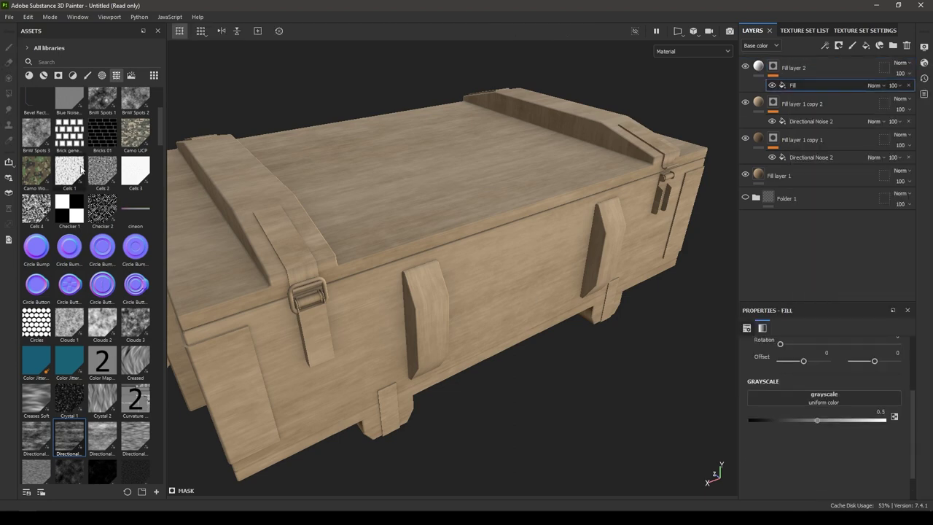
{"action": "scroll", "coordinate": [81, 169], "scroll_direction": "up", "scroll_amount": 5}
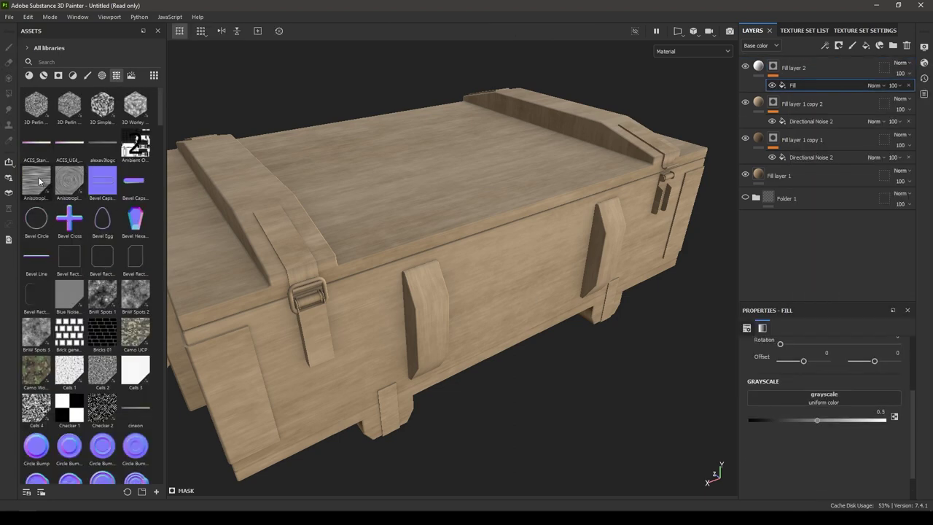
{"action": "left_click_drag", "start_coordinate": [39, 180], "coordinate": [823, 399]}
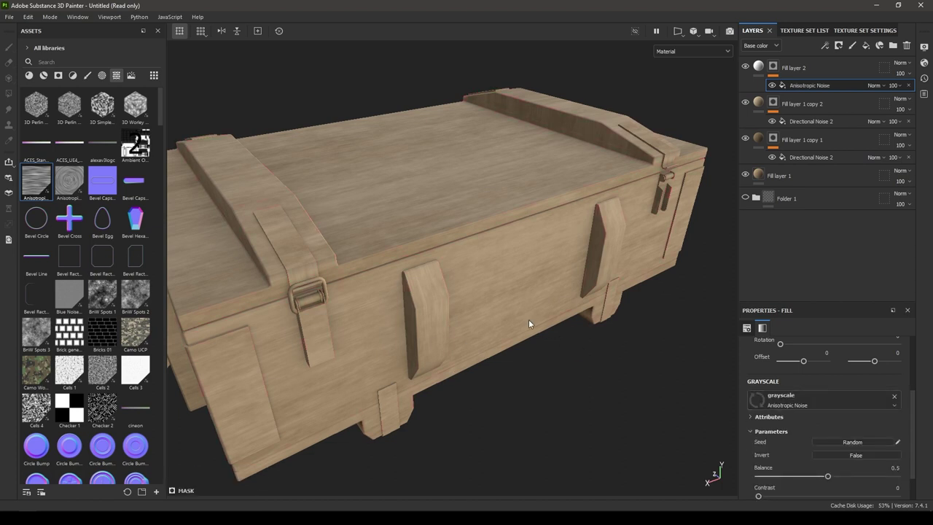
Step: Lower the height of Fill layer 2 to about -0.04 and inspect the grain on the crate
{"action": "left_click", "coordinate": [758, 66]}
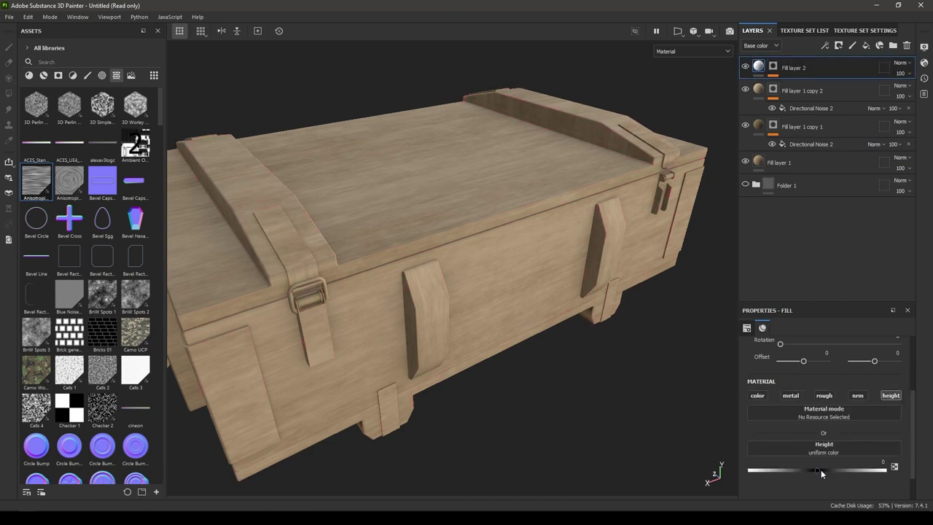
{"action": "left_click", "coordinate": [818, 470]}
{"action": "left_click_drag", "start_coordinate": [819, 471], "coordinate": [814, 470]}
{"action": "left_click_drag", "start_coordinate": [386, 303], "coordinate": [357, 340], "text": "alt"}
{"action": "left_click", "coordinate": [833, 65]}
{"action": "left_click_drag", "start_coordinate": [549, 188], "coordinate": [424, 241], "text": "alt"}
{"action": "right_click_drag", "start_coordinate": [425, 240], "coordinate": [425, 273], "text": "alt"}
{"action": "left_click_drag", "start_coordinate": [424, 272], "coordinate": [395, 270], "text": "alt"}
{"action": "right_click_drag", "start_coordinate": [396, 269], "coordinate": [396, 258], "text": "alt"}
Step: Switch the Anisotropic Noise mask fill to Tri-planar projection with Scale 20
{"action": "left_click", "coordinate": [774, 67]}
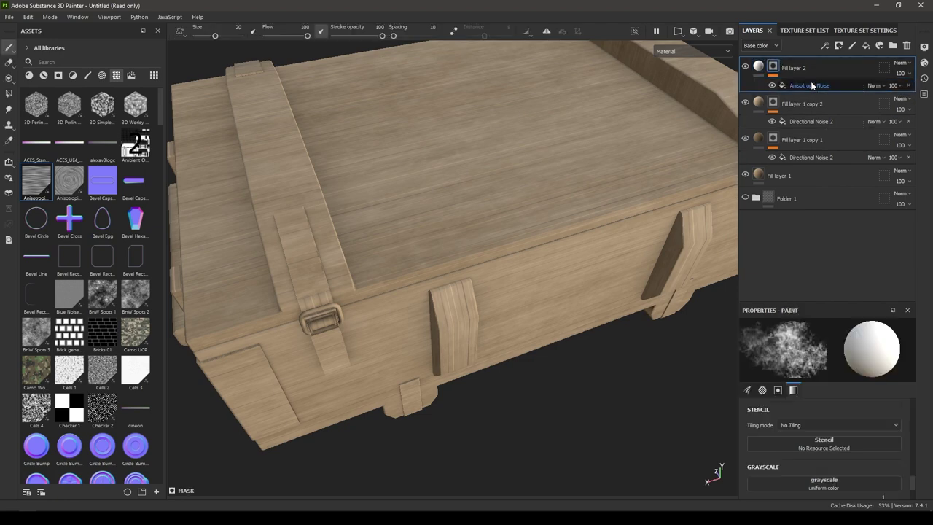
{"action": "left_click", "coordinate": [812, 85]}
{"action": "scroll", "coordinate": [852, 403], "scroll_direction": "up", "scroll_amount": 5}
{"action": "left_click", "coordinate": [832, 363]}
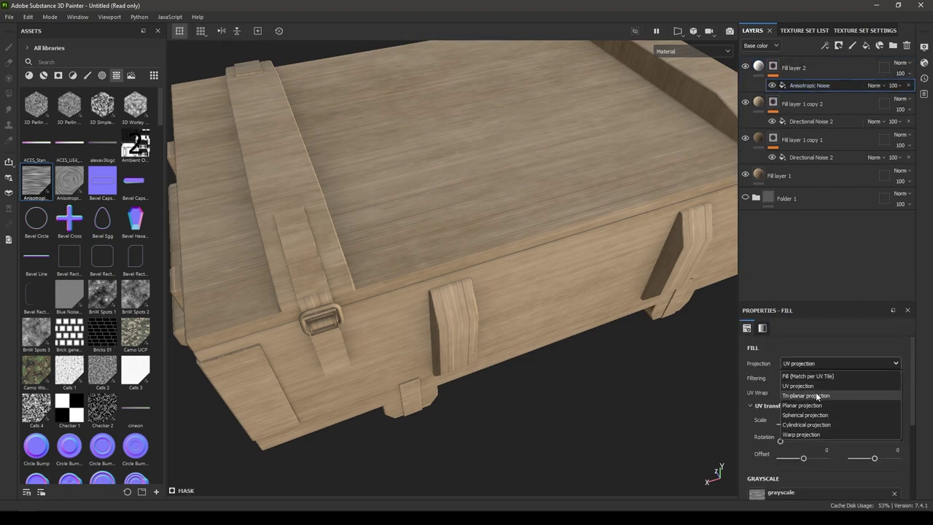
{"action": "left_click", "coordinate": [815, 392]}
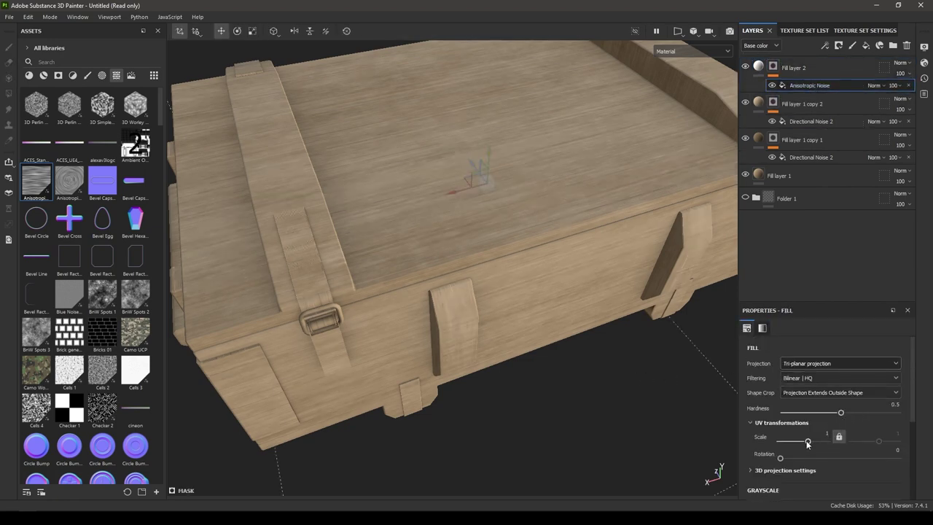
{"action": "left_click_drag", "start_coordinate": [807, 442], "coordinate": [818, 444]}
{"action": "left_click", "coordinate": [821, 433]}
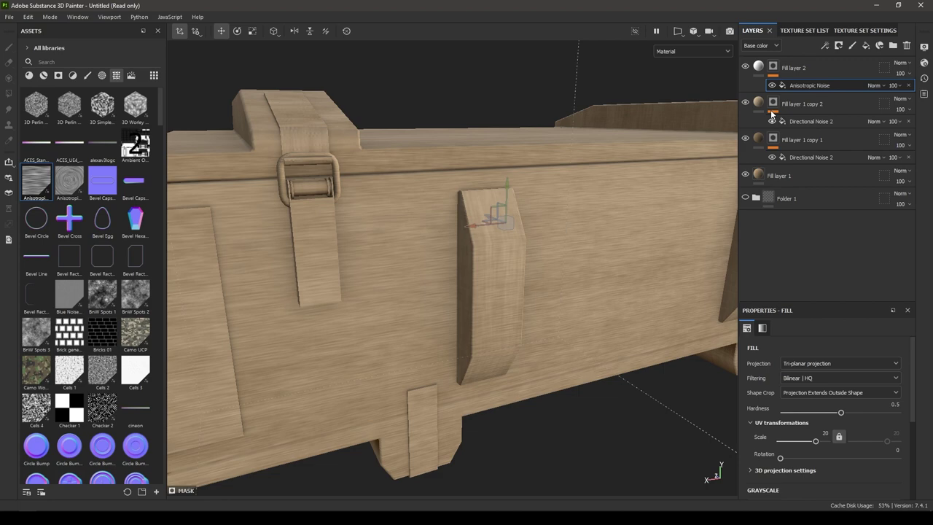
Step: Set the height of Fill layer 2 to -0.1 and inspect the crate
{"action": "left_click", "coordinate": [772, 66]}
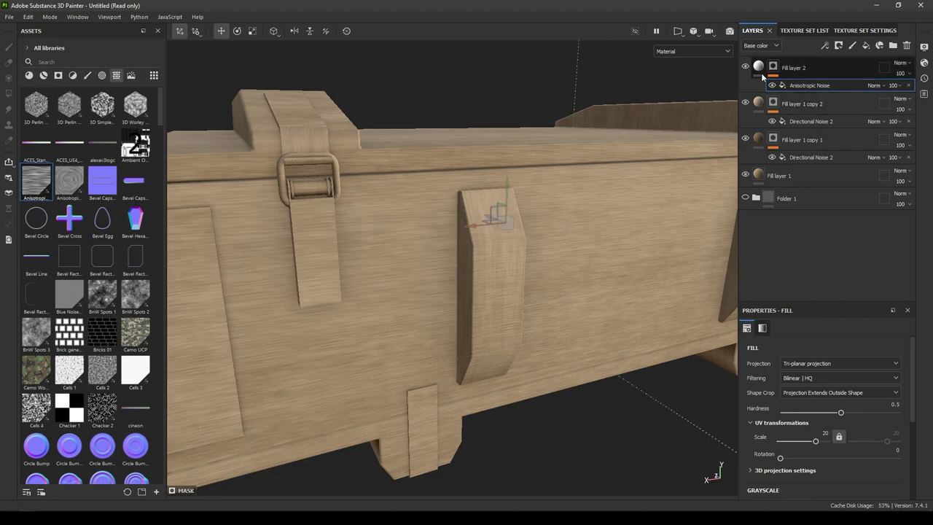
{"action": "key", "text": "1"}
{"action": "scroll", "coordinate": [828, 431], "scroll_direction": "down", "scroll_amount": 1}
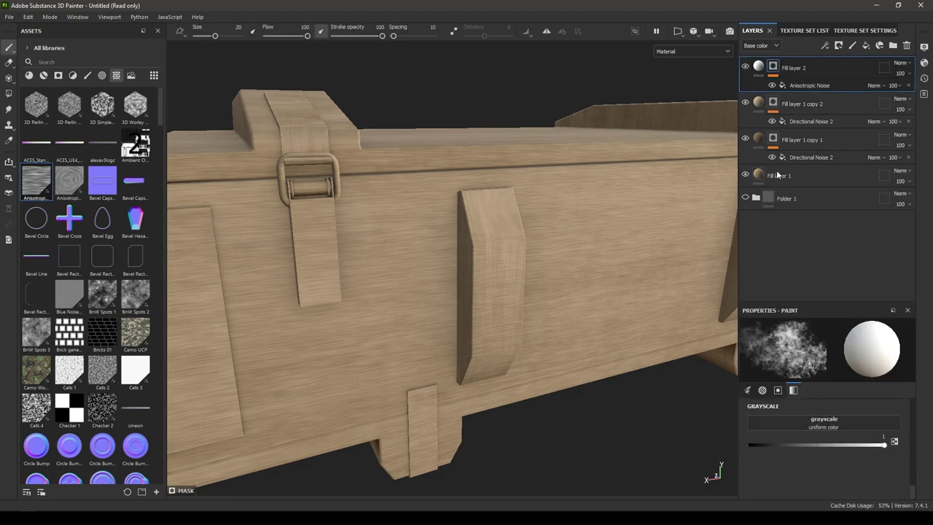
{"action": "left_click", "coordinate": [758, 66]}
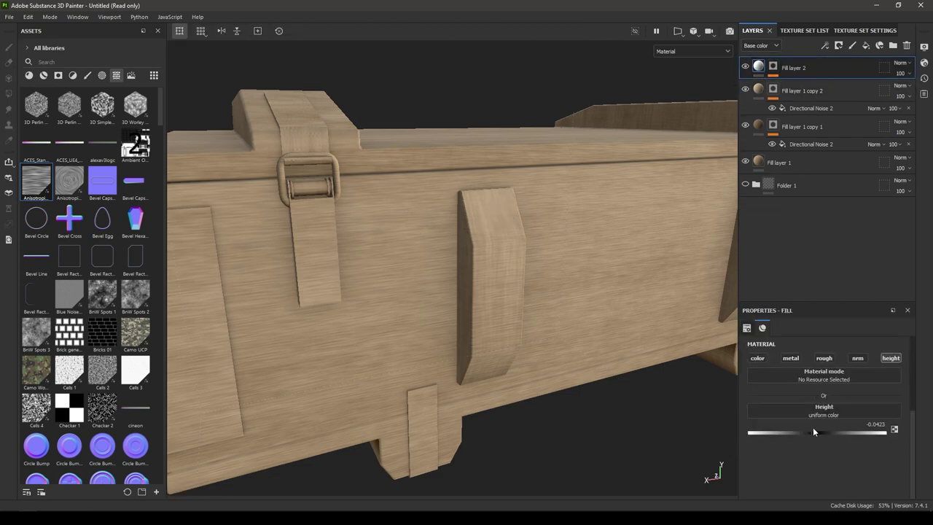
{"action": "left_click_drag", "start_coordinate": [814, 433], "coordinate": [808, 435]}
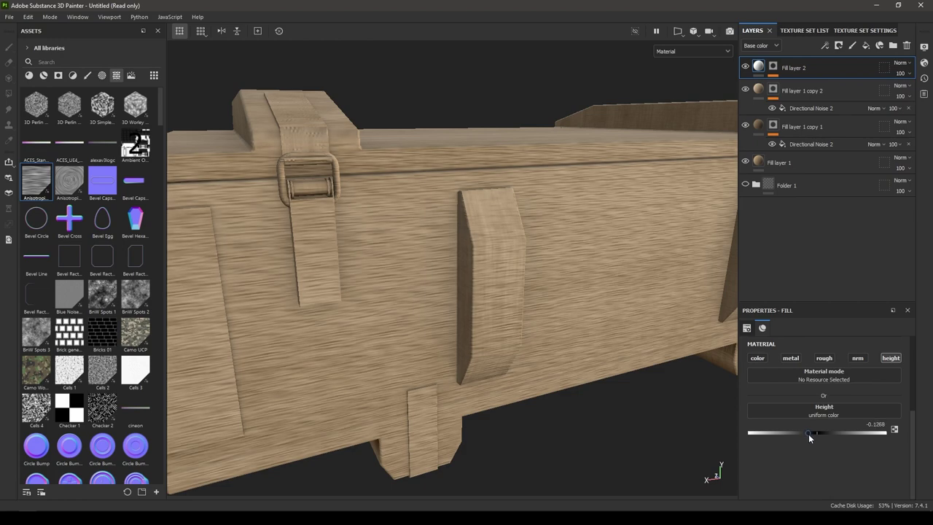
{"action": "left_click", "coordinate": [868, 427]}
{"action": "type", "text": "-0"}
{"action": "key", "text": "Return"}
{"action": "left_click_drag", "start_coordinate": [219, 335], "coordinate": [487, 250], "text": "alt"}
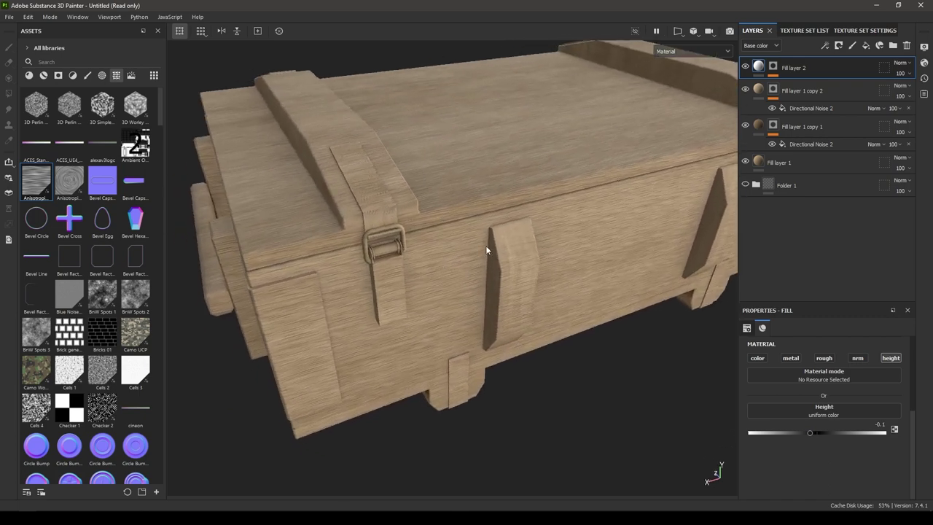
Step: Set the Scale of the Anisotropic Noise mask fill to 10 and check the wood grain up close
{"action": "left_click", "coordinate": [773, 70]}
{"action": "left_click", "coordinate": [791, 84]}
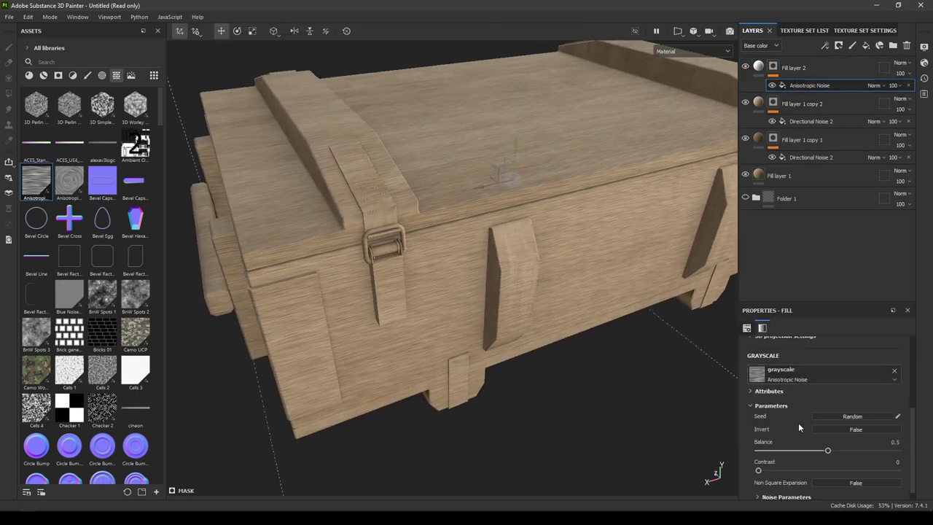
{"action": "scroll", "coordinate": [810, 395], "scroll_direction": "up", "scroll_amount": 3}
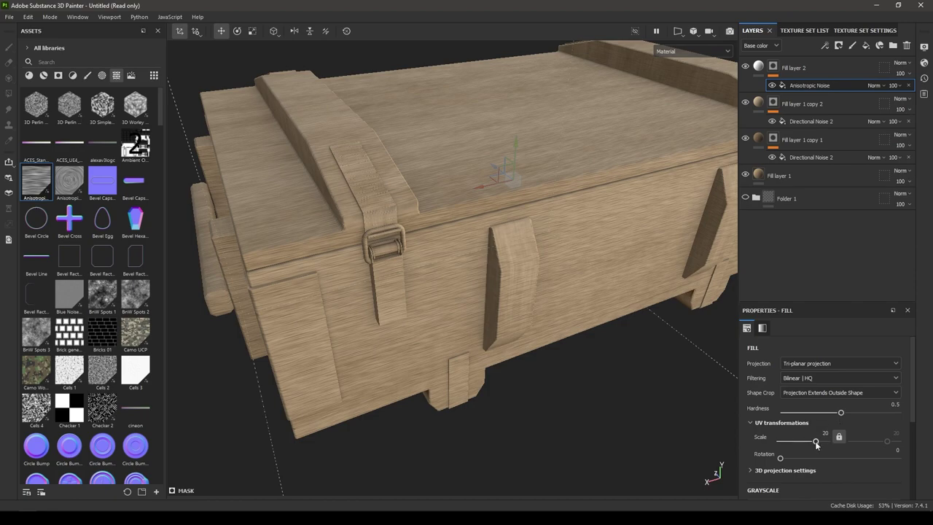
{"action": "left_click_drag", "start_coordinate": [816, 441], "coordinate": [811, 442]}
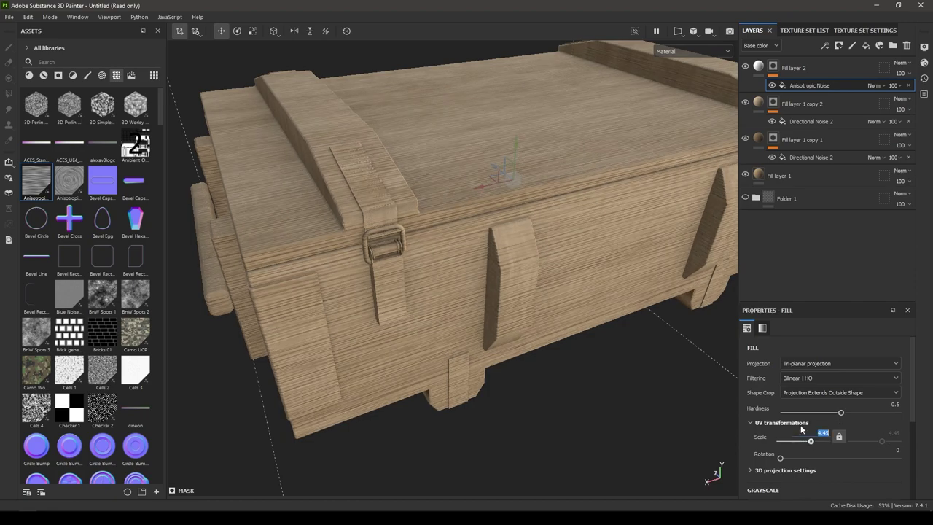
{"action": "left_click", "coordinate": [801, 429]}
{"action": "type", "text": "10"}
{"action": "key", "text": "Return"}
{"action": "left_click_drag", "start_coordinate": [427, 299], "coordinate": [452, 298], "text": "alt"}
{"action": "scroll", "coordinate": [414, 252], "scroll_direction": "up", "scroll_amount": 1}
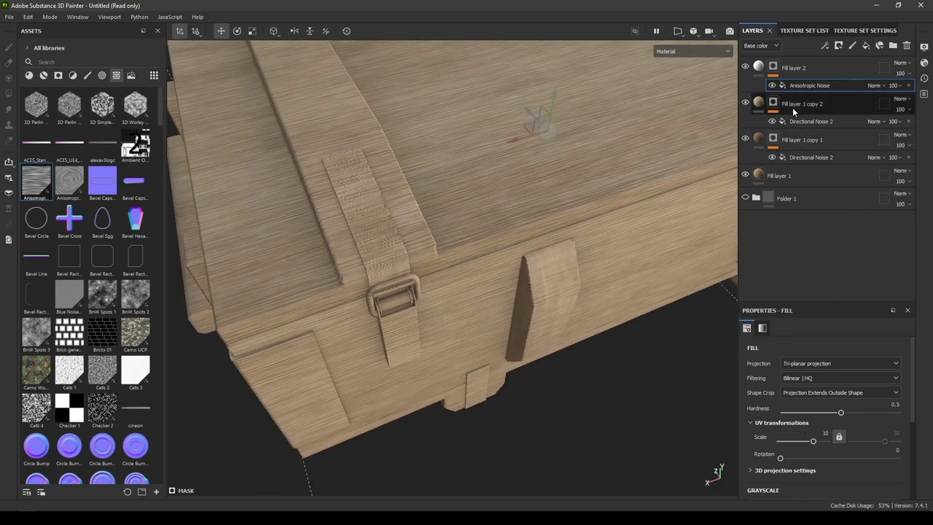
Step: Add a Blur filter above the Anisotropic Noise fill in the mask of Fill layer 2
{"action": "right_click", "coordinate": [800, 84]}
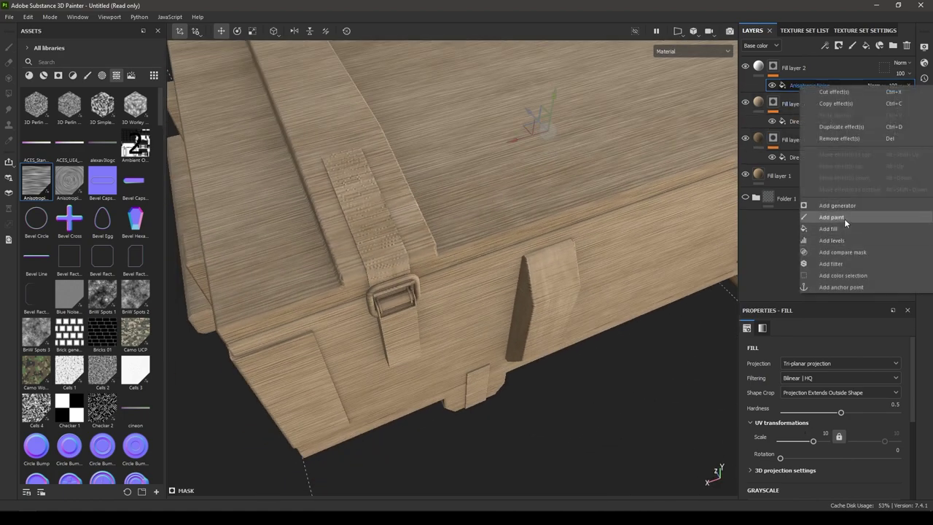
{"action": "left_click", "coordinate": [844, 266]}
{"action": "left_click", "coordinate": [806, 351]}
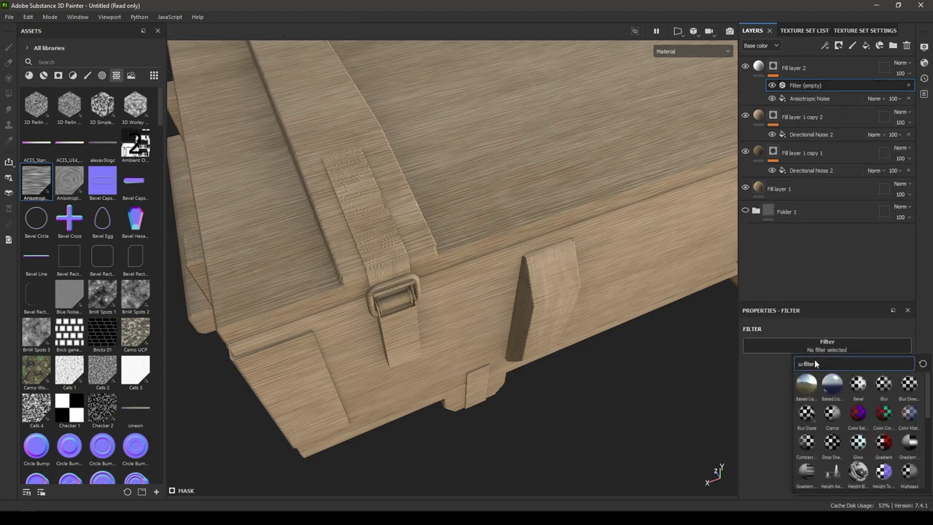
{"action": "type", "text": "blur"}
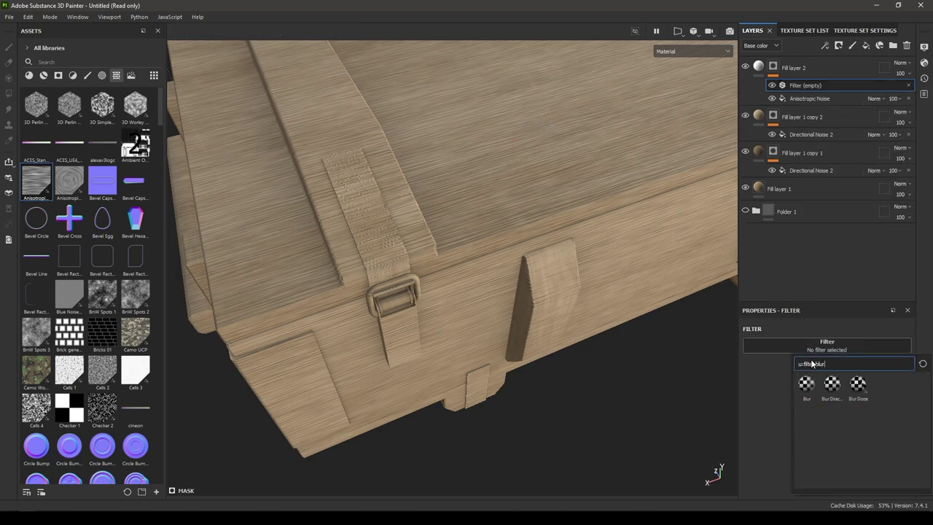
{"action": "left_click", "coordinate": [811, 388]}
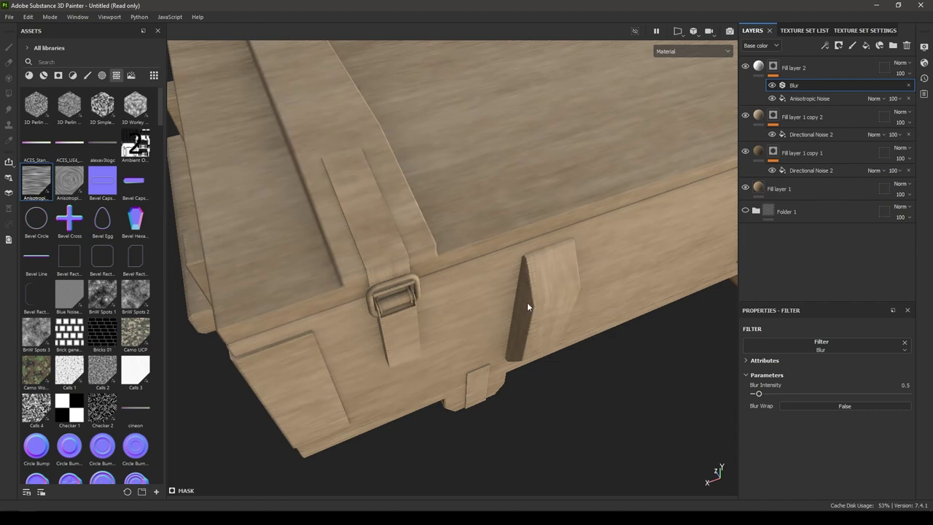
Step: Reduce the Blur Intensity of the Fill layer 2 mask filter to 0.15 and check the softened grain on the crate
{"action": "scroll", "coordinate": [481, 284], "scroll_direction": "up", "scroll_amount": 3}
{"action": "left_click_drag", "start_coordinate": [481, 285], "coordinate": [643, 283], "text": "alt"}
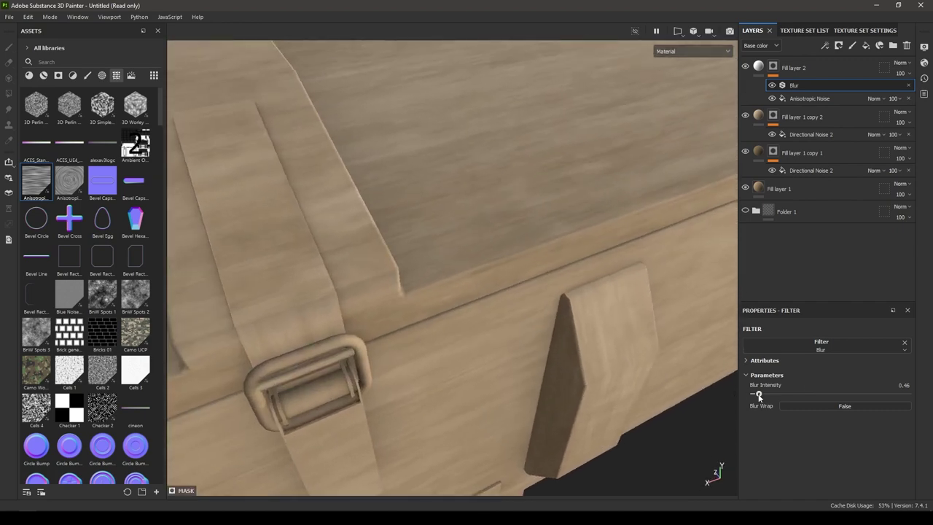
{"action": "left_click_drag", "start_coordinate": [757, 396], "coordinate": [756, 395]}
{"action": "scroll", "coordinate": [417, 446], "scroll_direction": "down", "scroll_amount": 5}
{"action": "left_click_drag", "start_coordinate": [418, 325], "coordinate": [480, 146], "text": "alt"}
{"action": "left_click_drag", "start_coordinate": [468, 309], "coordinate": [470, 226], "text": "alt"}
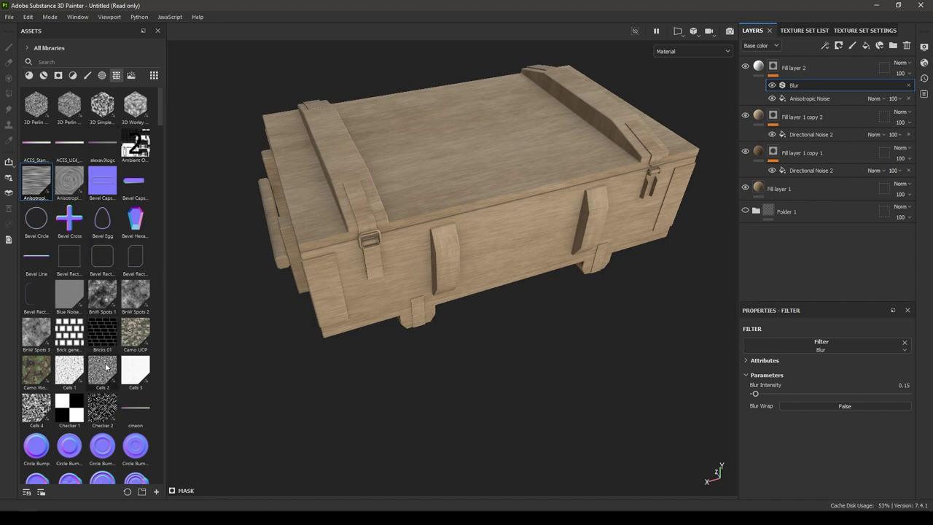
Step: Create a new fill layer above Fill layer 2, give it a black mask and add a fill effect to that mask
{"action": "scroll", "coordinate": [102, 343], "scroll_direction": "down", "scroll_amount": 10}
{"action": "scroll", "coordinate": [113, 408], "scroll_direction": "up", "scroll_amount": 7}
{"action": "scroll", "coordinate": [113, 406], "scroll_direction": "up", "scroll_amount": 5}
{"action": "left_click", "coordinate": [865, 46]}
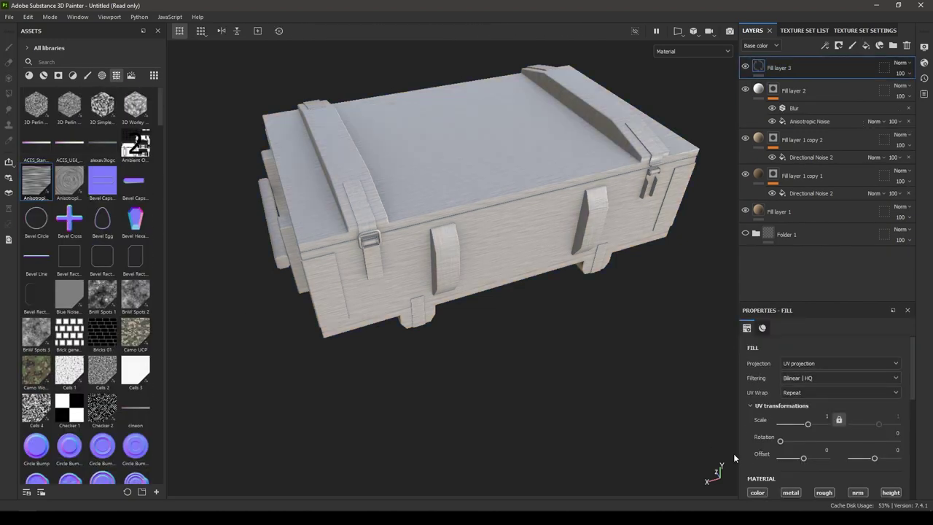
{"action": "right_click", "coordinate": [768, 64]}
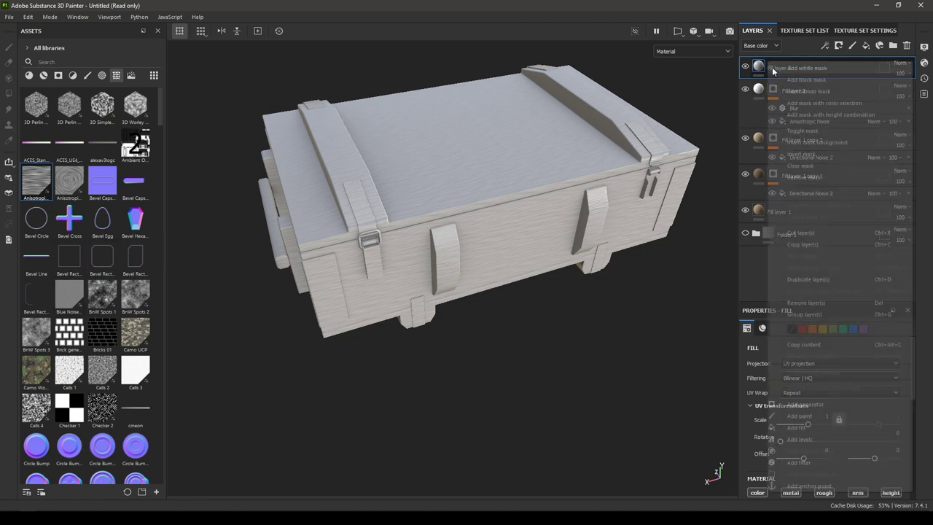
{"action": "left_click", "coordinate": [804, 79]}
{"action": "right_click", "coordinate": [773, 65]}
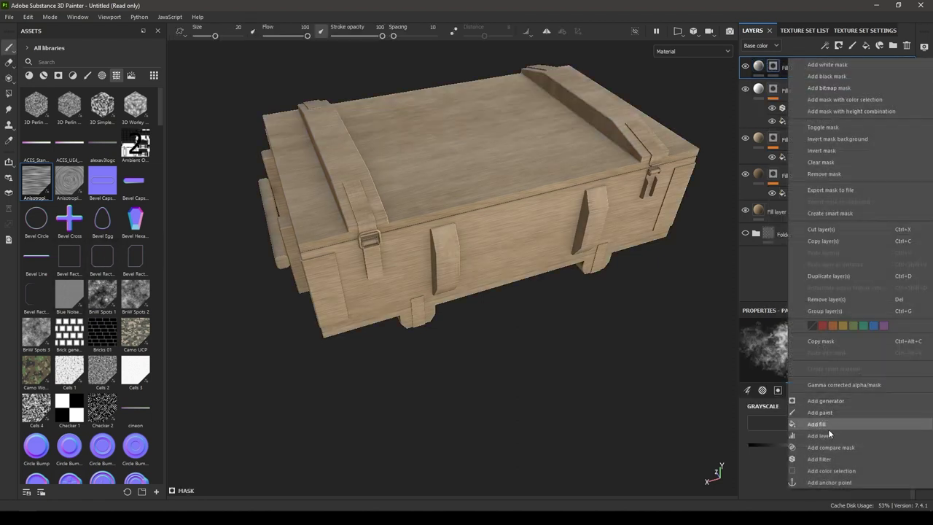
{"action": "left_click", "coordinate": [828, 423]}
Step: Search the assets for "dirt" and assign Grunge Dirt Muddy to the mask fill of Fill layer 3
{"action": "left_click", "coordinate": [71, 64]}
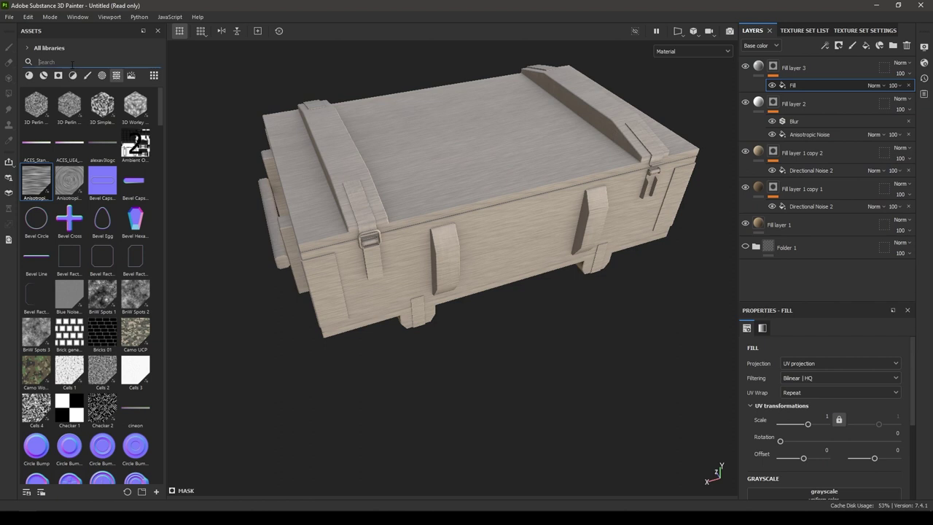
{"action": "type", "text": "dirt"}
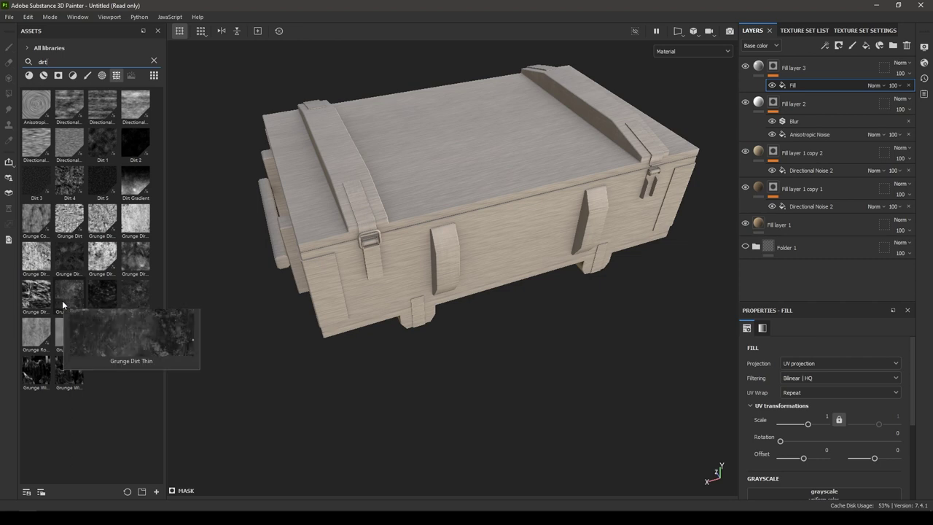
{"action": "mouse_move", "coordinate": [69, 257]}
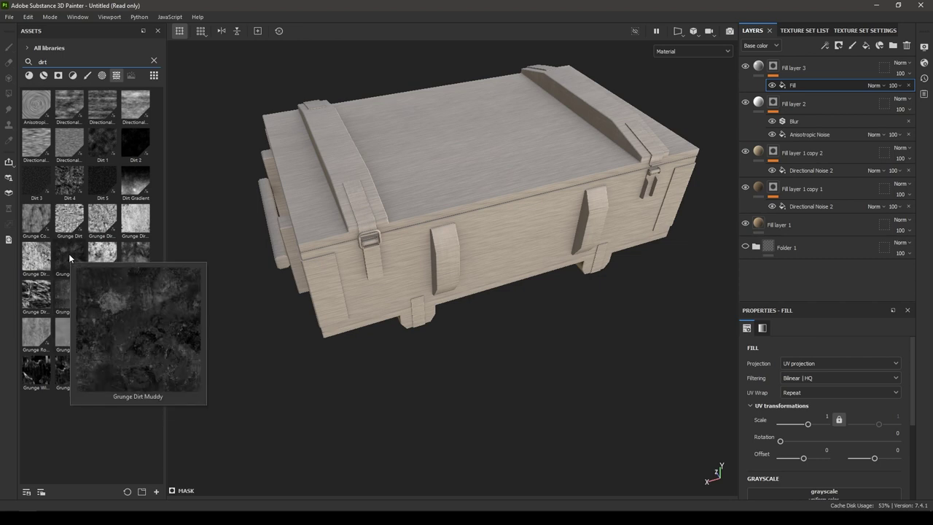
{"action": "left_click_drag", "start_coordinate": [69, 257], "coordinate": [811, 361]}
{"action": "scroll", "coordinate": [854, 338], "scroll_direction": "down", "scroll_amount": 3}
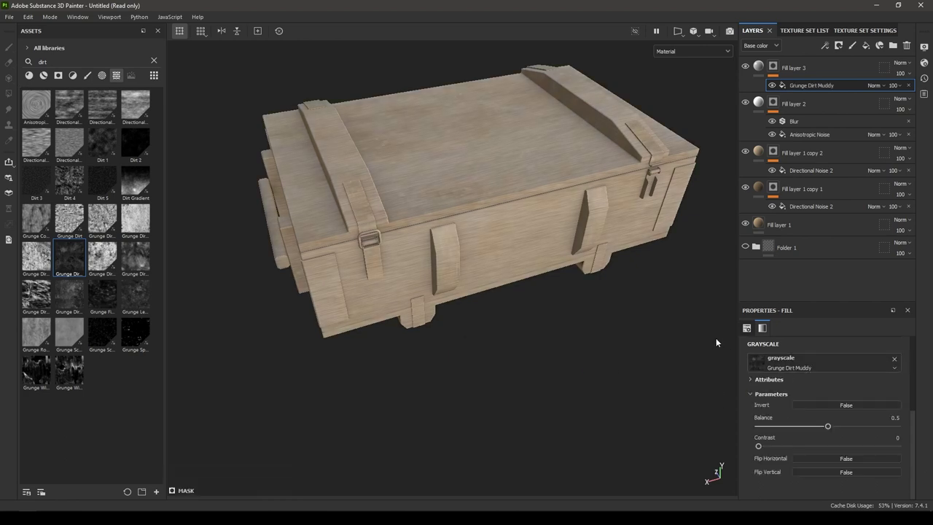
{"action": "scroll", "coordinate": [634, 340], "scroll_direction": "up", "scroll_amount": 3}
{"action": "left_click_drag", "start_coordinate": [634, 340], "coordinate": [620, 352], "text": "alt"}
Step: Set the base color of Fill layer 3 to dark brown 332B23 and raise its roughness
{"action": "left_click", "coordinate": [757, 67]}
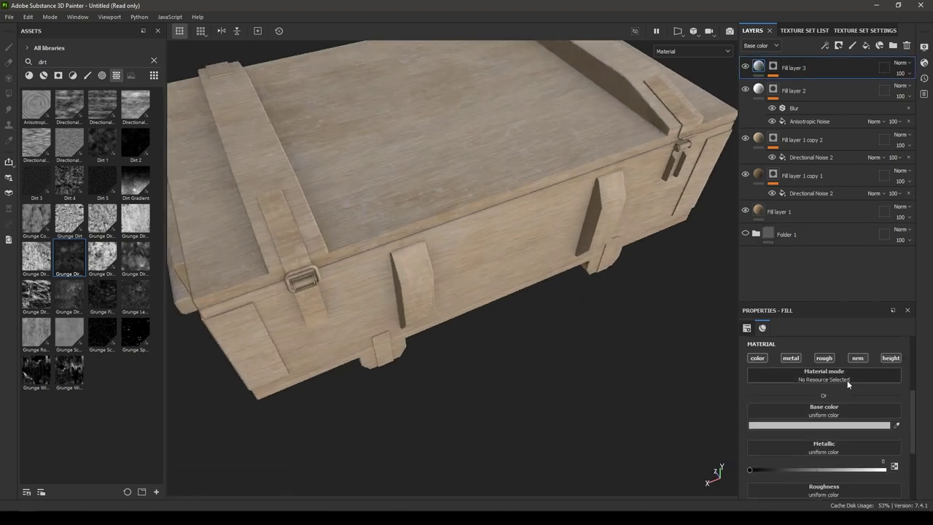
{"action": "scroll", "coordinate": [847, 381], "scroll_direction": "down", "scroll_amount": 3}
{"action": "scroll", "coordinate": [849, 416], "scroll_direction": "up", "scroll_amount": 3}
{"action": "left_click", "coordinate": [847, 425]}
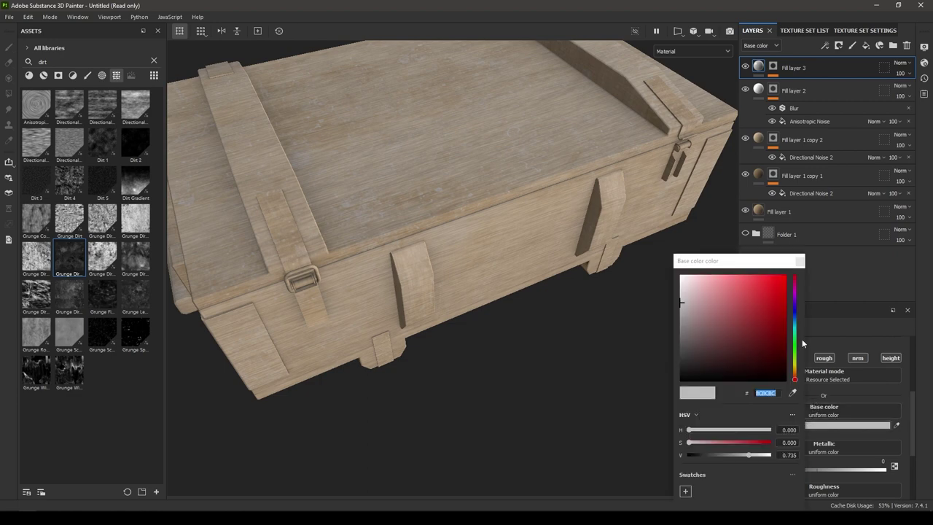
{"action": "left_click_drag", "start_coordinate": [795, 378], "coordinate": [795, 372]}
{"action": "mouse_move", "coordinate": [745, 349]}
{"action": "left_mouse_down"}
{"action": "mouse_move", "coordinate": [677, 333]}
{"action": "mouse_move", "coordinate": [714, 359]}
{"action": "left_mouse_up"}
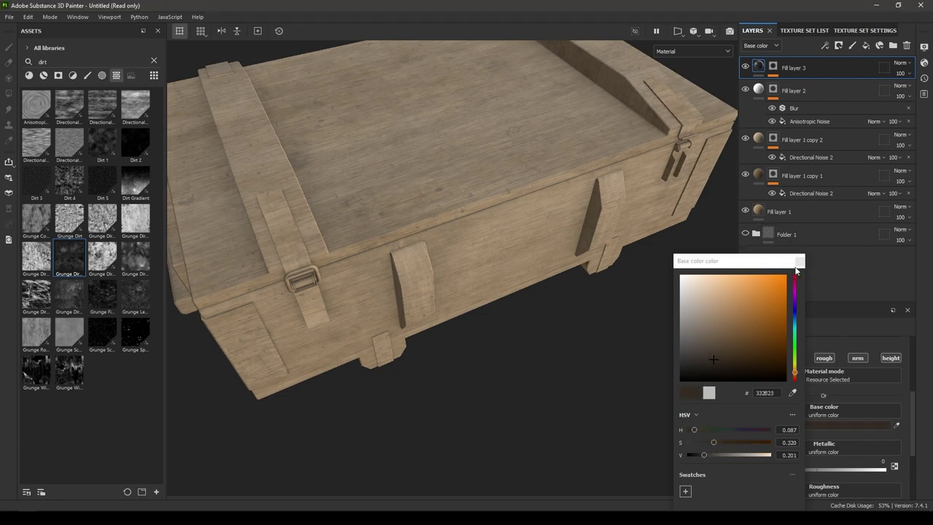
{"action": "left_click", "coordinate": [842, 325]}
{"action": "scroll", "coordinate": [849, 409], "scroll_direction": "down", "scroll_amount": 3}
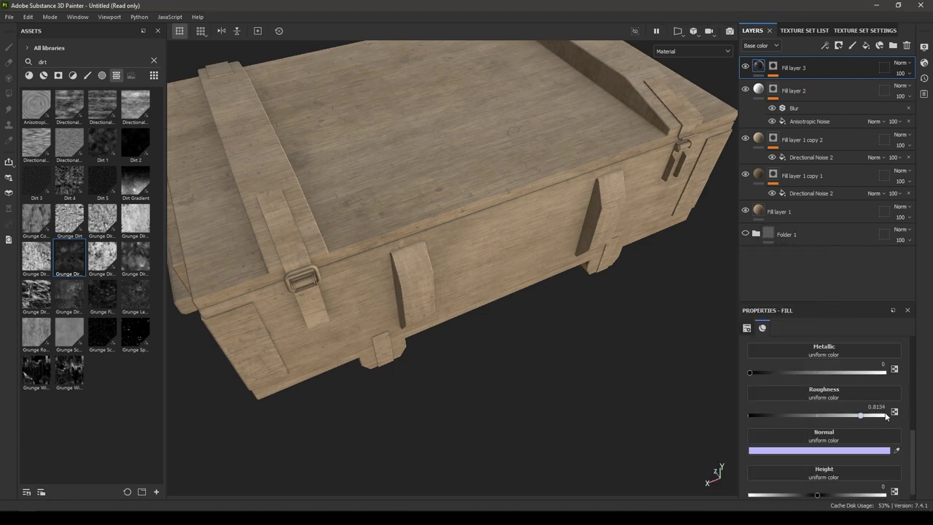
{"action": "scroll", "coordinate": [848, 409], "scroll_direction": "up", "scroll_amount": 5}
{"action": "scroll", "coordinate": [780, 376], "scroll_direction": "up", "scroll_amount": 2}
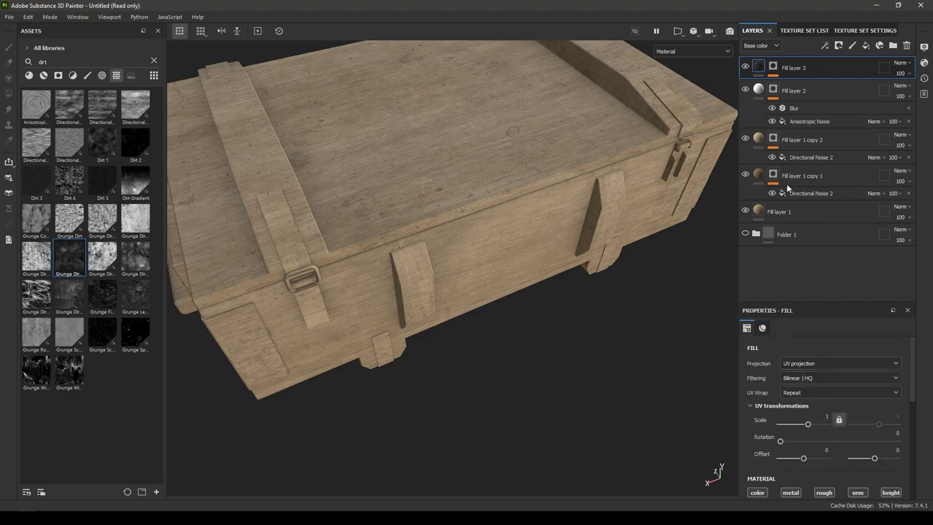
Step: Switch the Grunge Dirt Muddy mask fill to Tri-planar projection with Scale 3
{"action": "left_click", "coordinate": [773, 68]}
{"action": "left_click", "coordinate": [811, 86]}
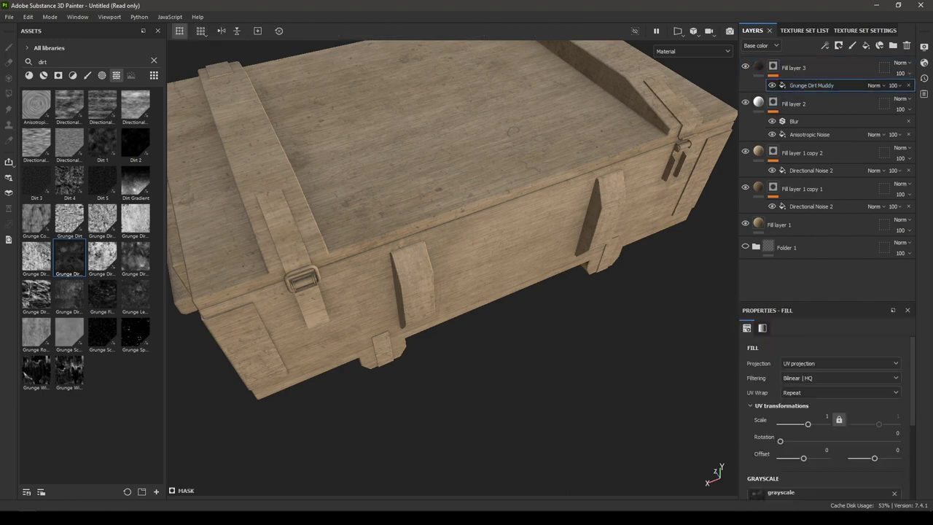
{"action": "left_click", "coordinate": [813, 363]}
{"action": "left_click", "coordinate": [810, 395]}
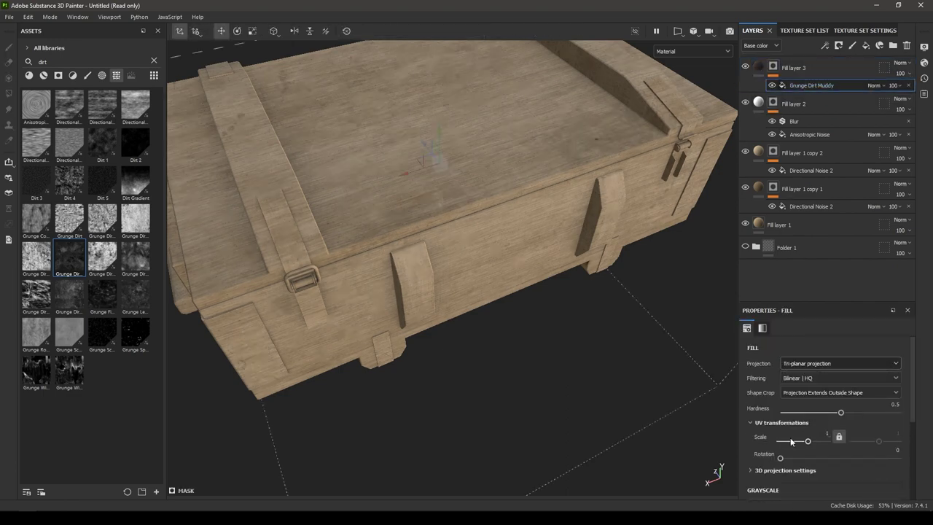
{"action": "left_click_drag", "start_coordinate": [806, 442], "coordinate": [813, 447]}
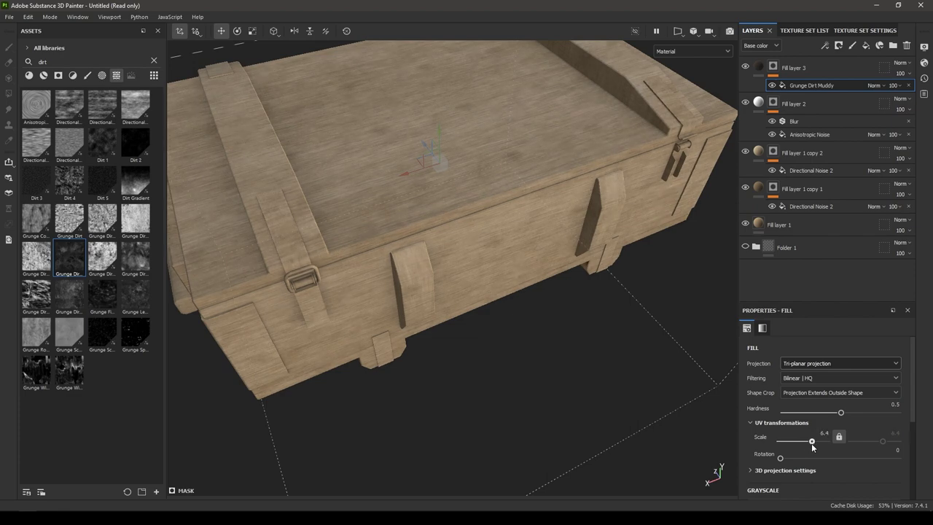
{"action": "left_click", "coordinate": [824, 434]}
{"action": "type", "text": "3"}
{"action": "key", "text": "Return"}
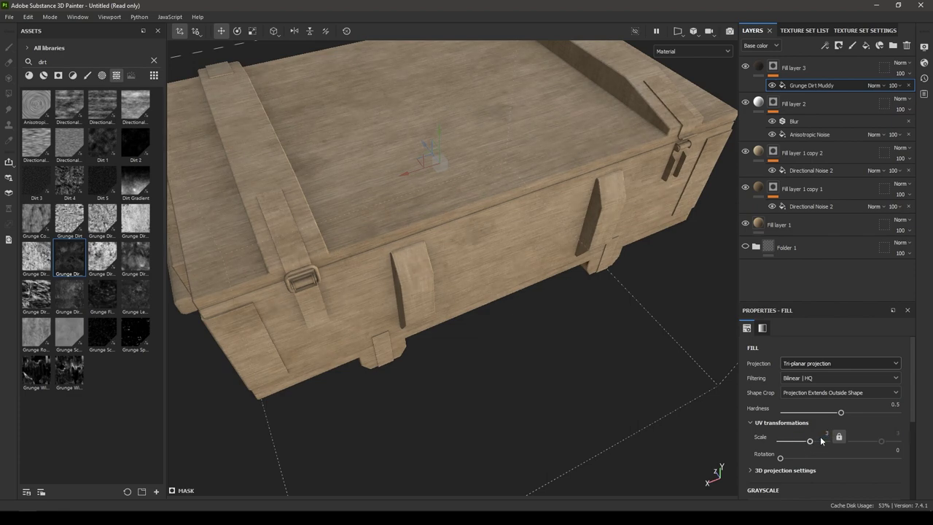
Step: Raise the Balance of the Grunge Dirt Muddy mask fill to 0.69 and inspect the dirt around the crate
{"action": "scroll", "coordinate": [820, 438], "scroll_direction": "down", "scroll_amount": 5}
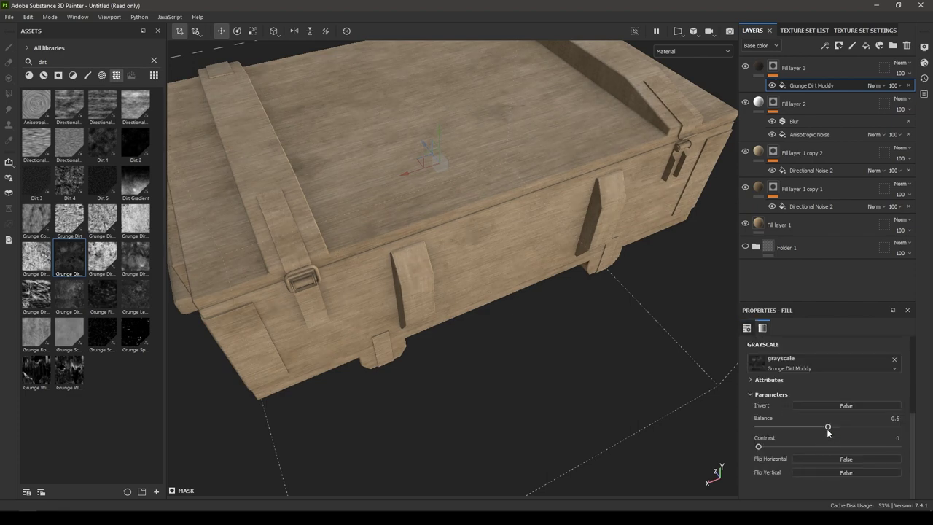
{"action": "left_click_drag", "start_coordinate": [833, 428], "coordinate": [854, 429]}
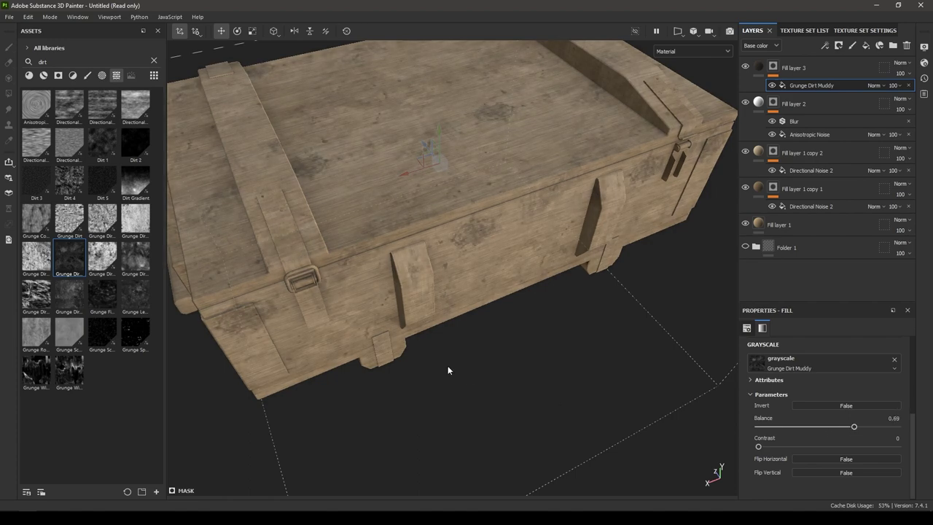
{"action": "left_click_drag", "start_coordinate": [447, 371], "coordinate": [450, 192], "text": "alt"}
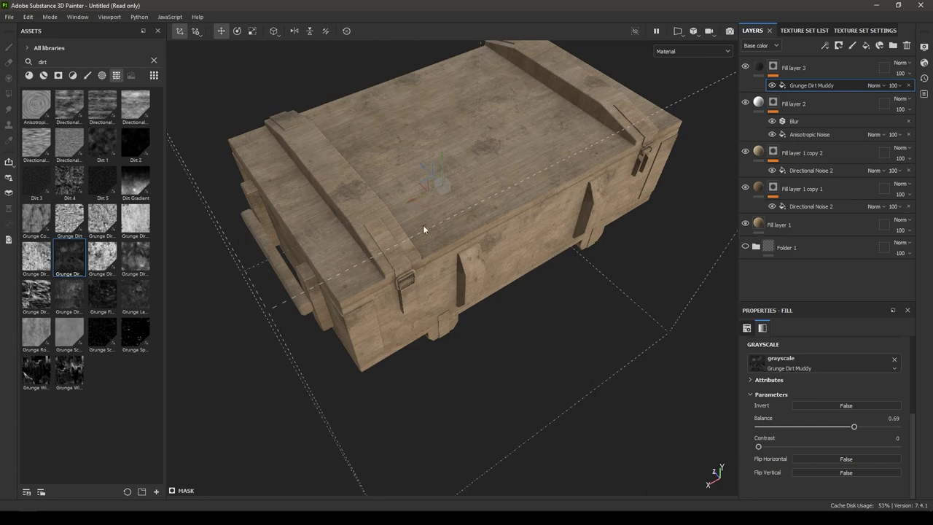
{"action": "left_click_drag", "start_coordinate": [425, 225], "coordinate": [483, 391], "text": "alt"}
{"action": "middle_click_drag", "start_coordinate": [483, 391], "coordinate": [481, 410], "text": "alt"}
{"action": "right_click_drag", "start_coordinate": [481, 410], "coordinate": [457, 268], "text": "alt"}
{"action": "left_click_drag", "start_coordinate": [456, 267], "coordinate": [436, 292], "text": "alt"}
{"action": "right_click_drag", "start_coordinate": [436, 291], "coordinate": [426, 291], "text": "alt"}
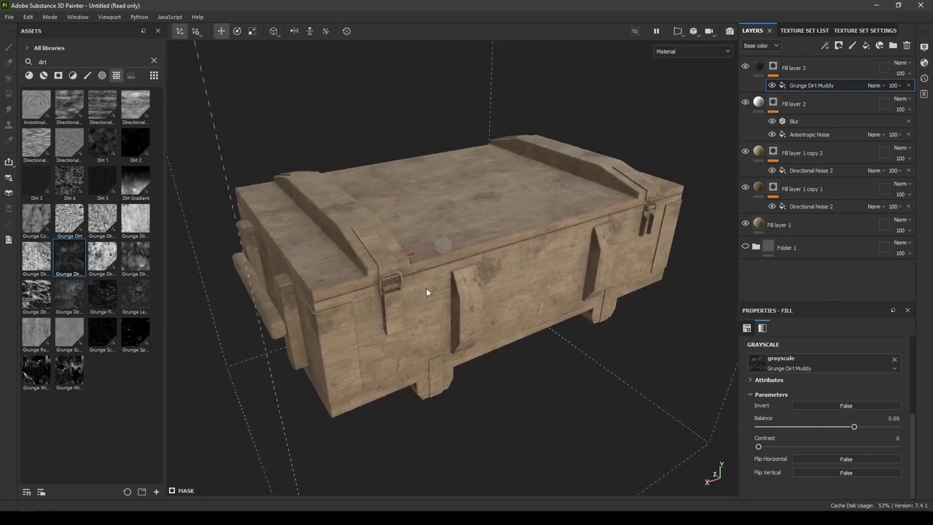